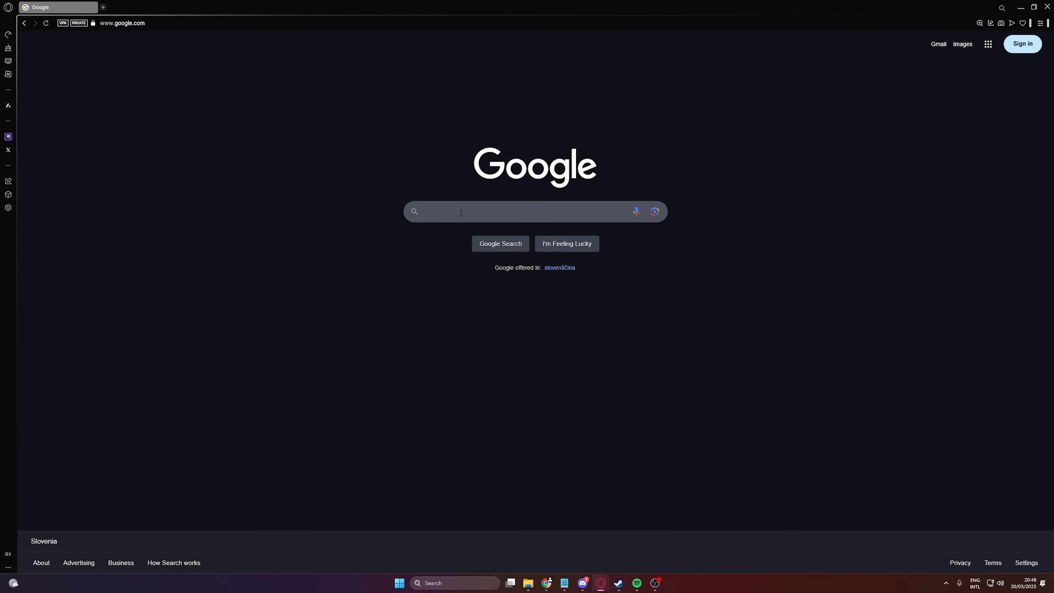
- Search the web for the Monster Hunter Wilds page on Nexus Mods and log in to the site
{"action": "type", "text": "md"}
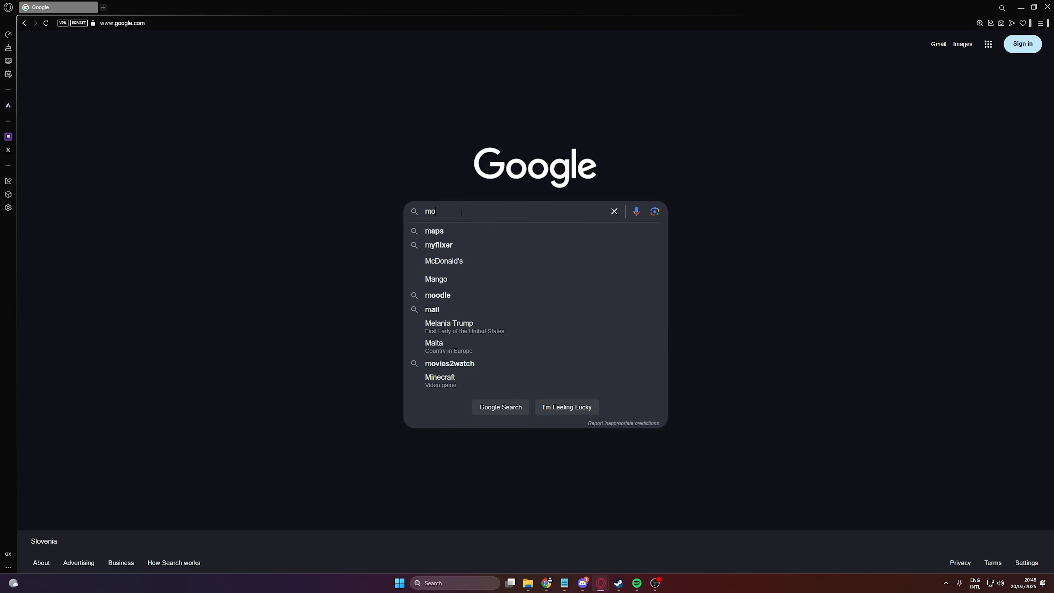
{"action": "key", "text": "Return"}
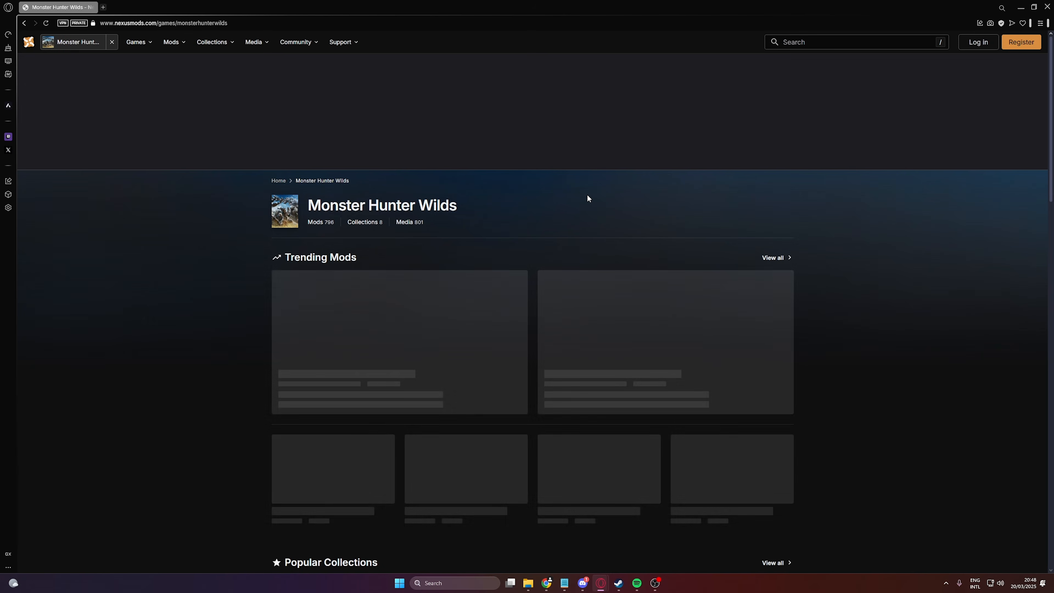
{"action": "left_click", "coordinate": [979, 42]}
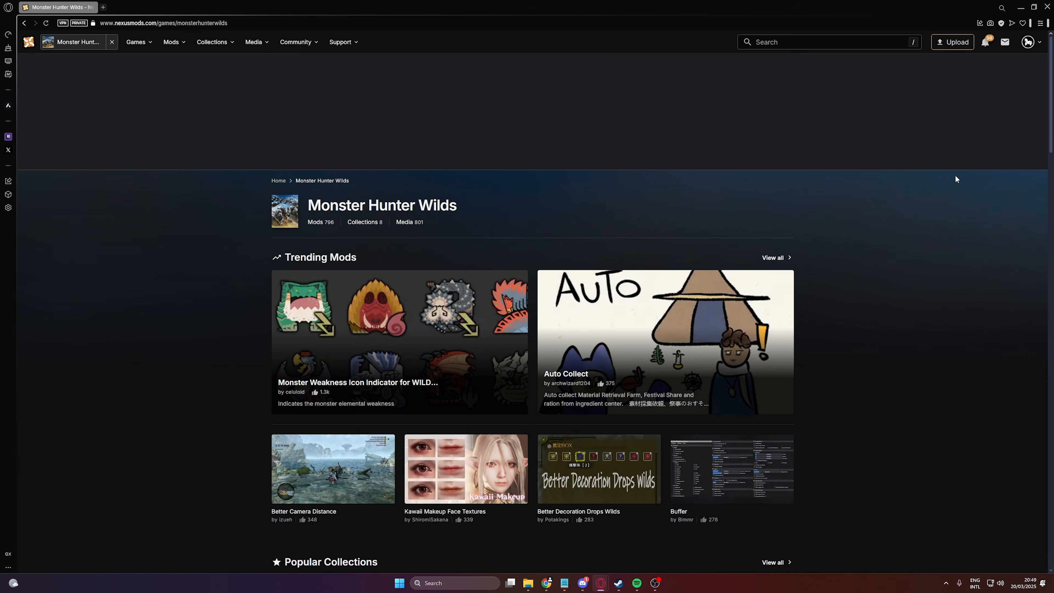
- Filter the Monster Hunter Wilds mods by Trending and by Popular, and open the REFramework mod page
{"action": "scroll", "coordinate": [947, 185], "scroll_direction": "down", "scroll_amount": 15}
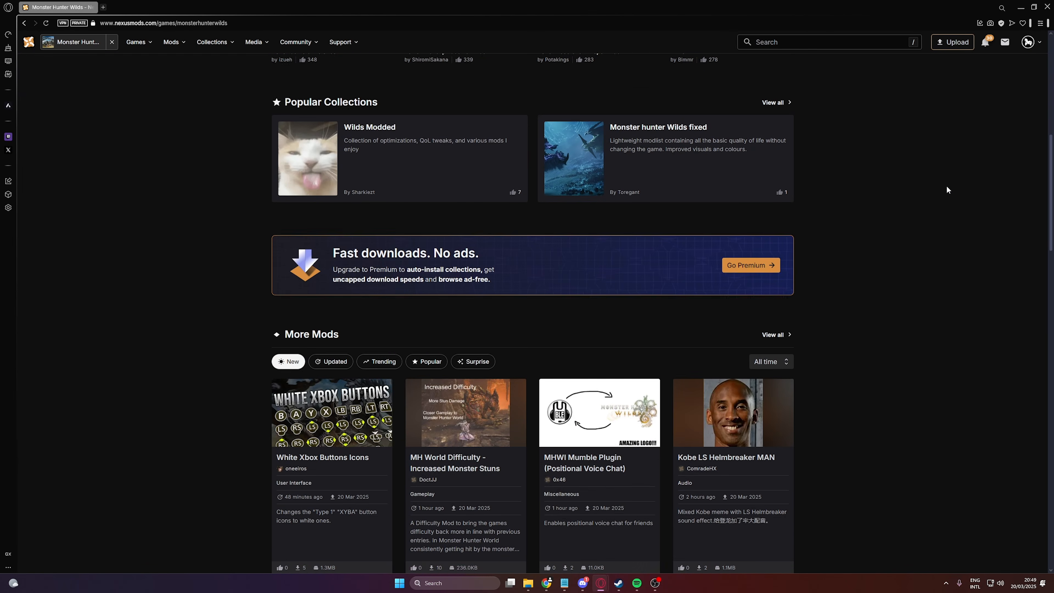
{"action": "scroll", "coordinate": [638, 212], "scroll_direction": "up", "scroll_amount": 1}
{"action": "left_click", "coordinate": [369, 203]}
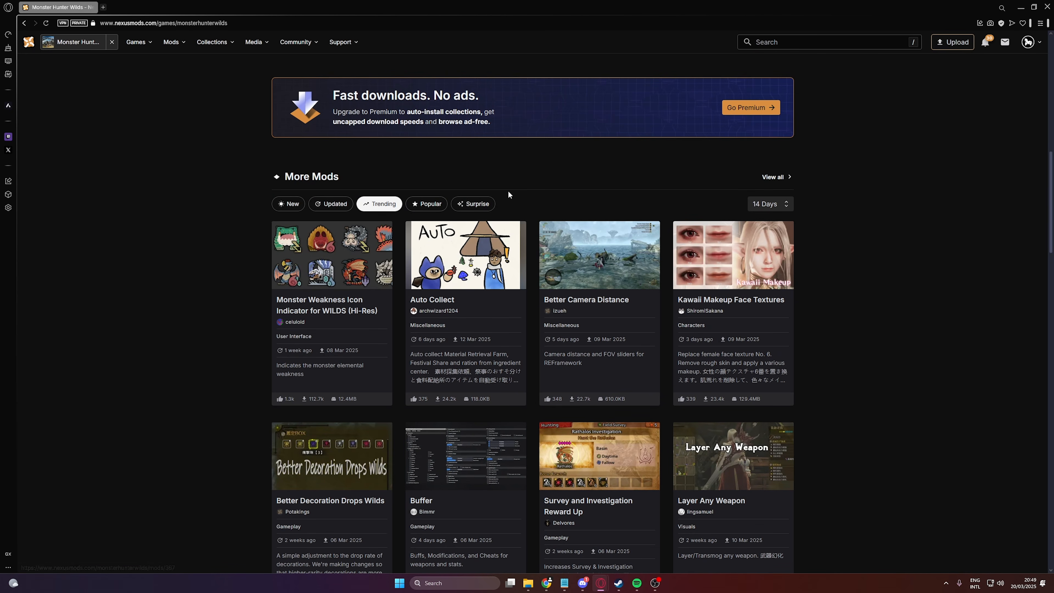
{"action": "left_click", "coordinate": [419, 204]}
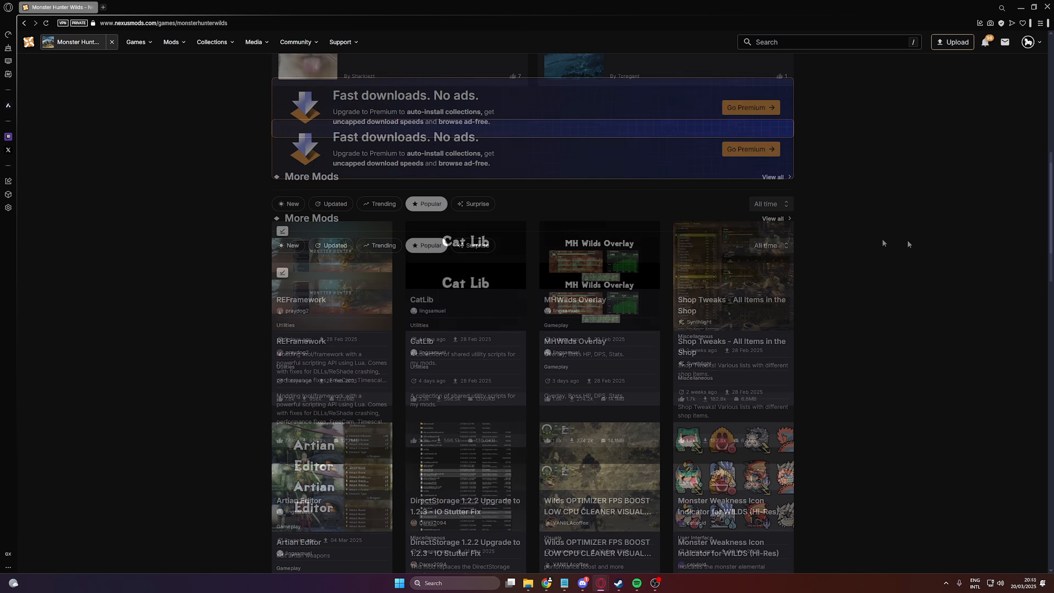
{"action": "left_click", "coordinate": [307, 341]}
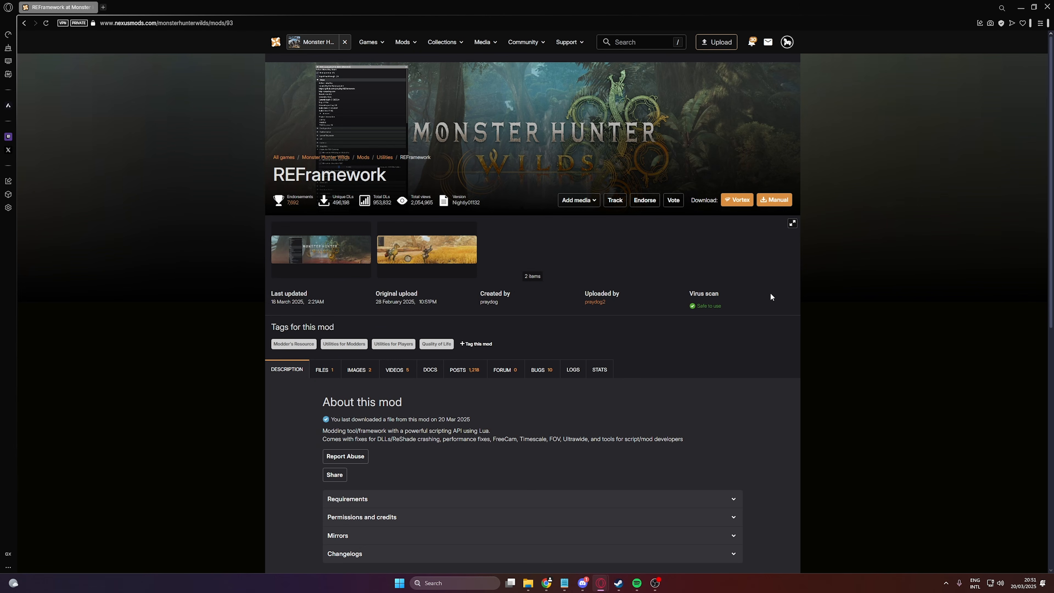
- Download REFramework version Nightly01132 manually from the mod's main files, using the free slow download
{"action": "scroll", "coordinate": [830, 292], "scroll_direction": "down", "scroll_amount": 5}
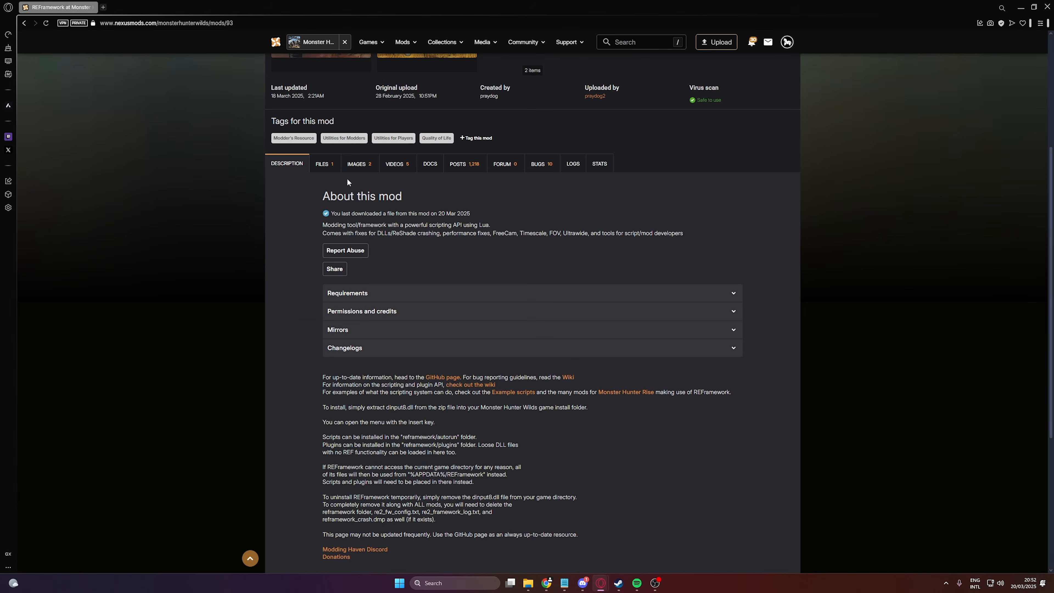
{"action": "left_click", "coordinate": [322, 170]}
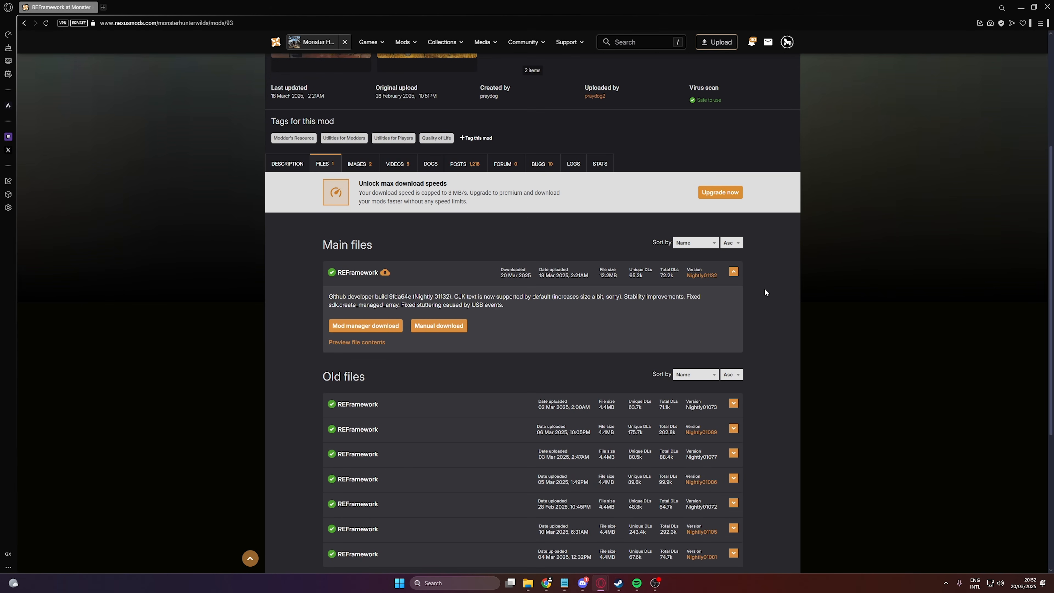
{"action": "scroll", "coordinate": [766, 292], "scroll_direction": "down", "scroll_amount": 1}
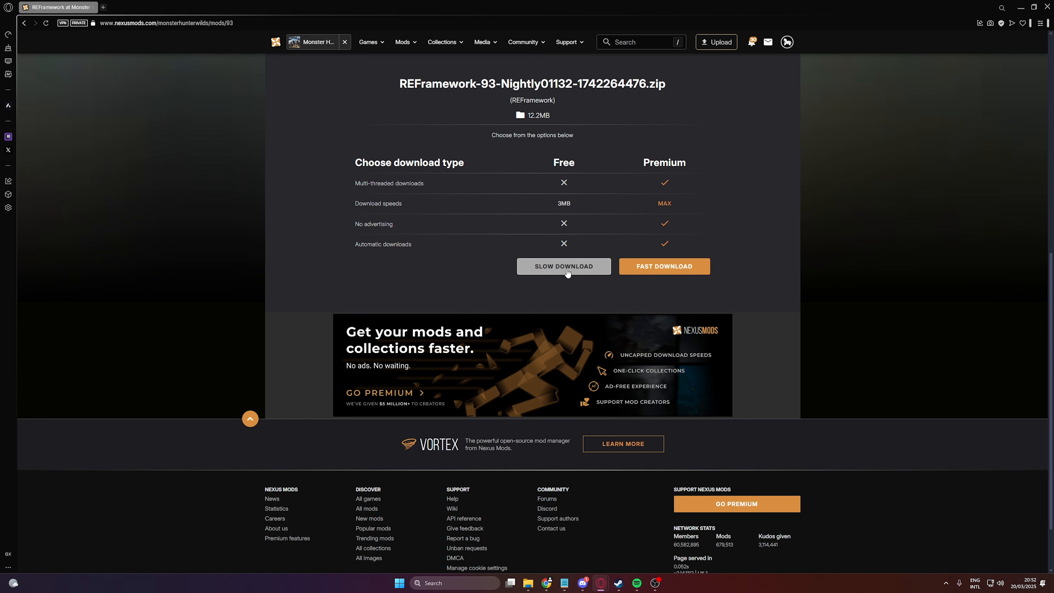
{"action": "left_click", "coordinate": [568, 268]}
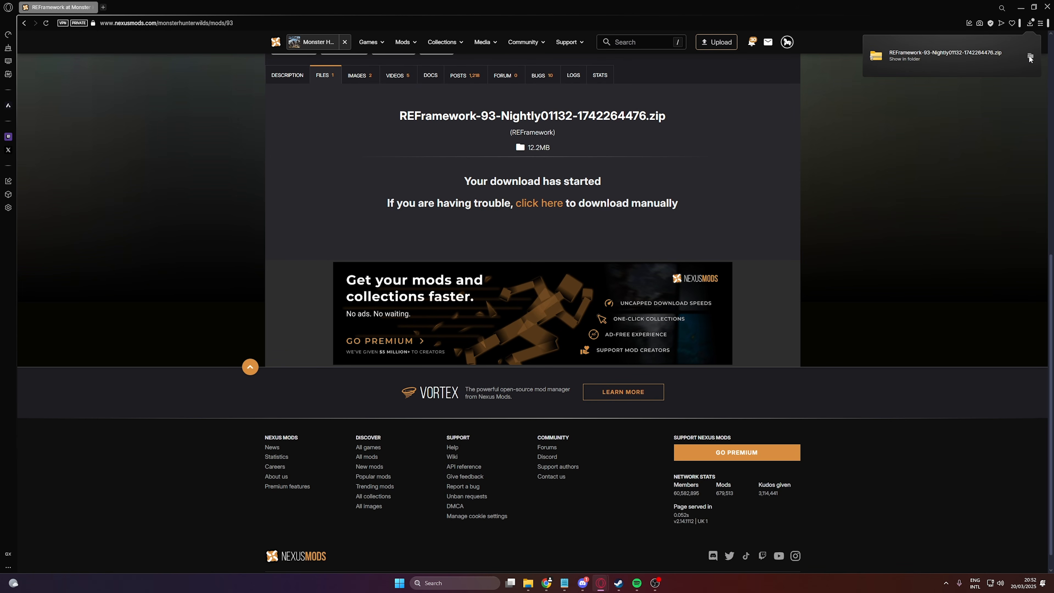
- Show the downloaded REFramework zip in its folder and extract it into a folder of the same name
{"action": "left_click", "coordinate": [1030, 57]}
{"action": "right_click", "coordinate": [446, 200]}
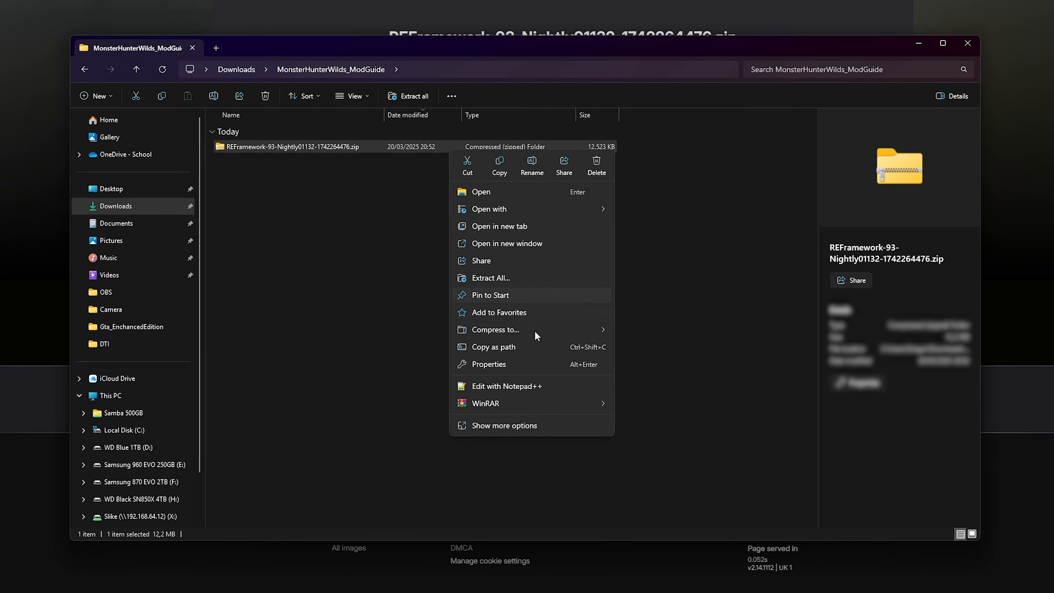
{"action": "left_click", "coordinate": [647, 421]}
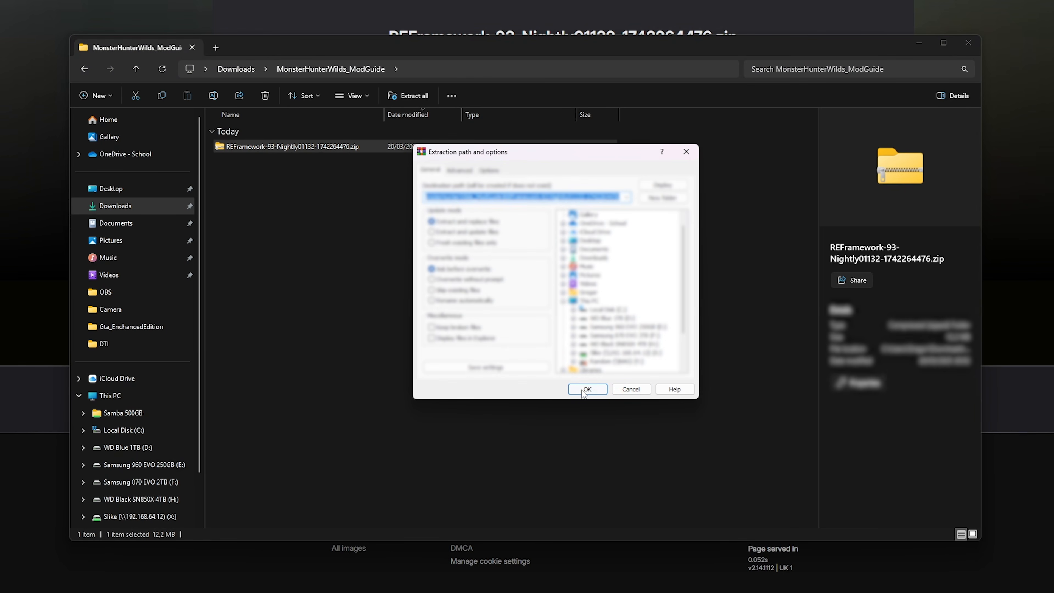
{"action": "left_click", "coordinate": [579, 389]}
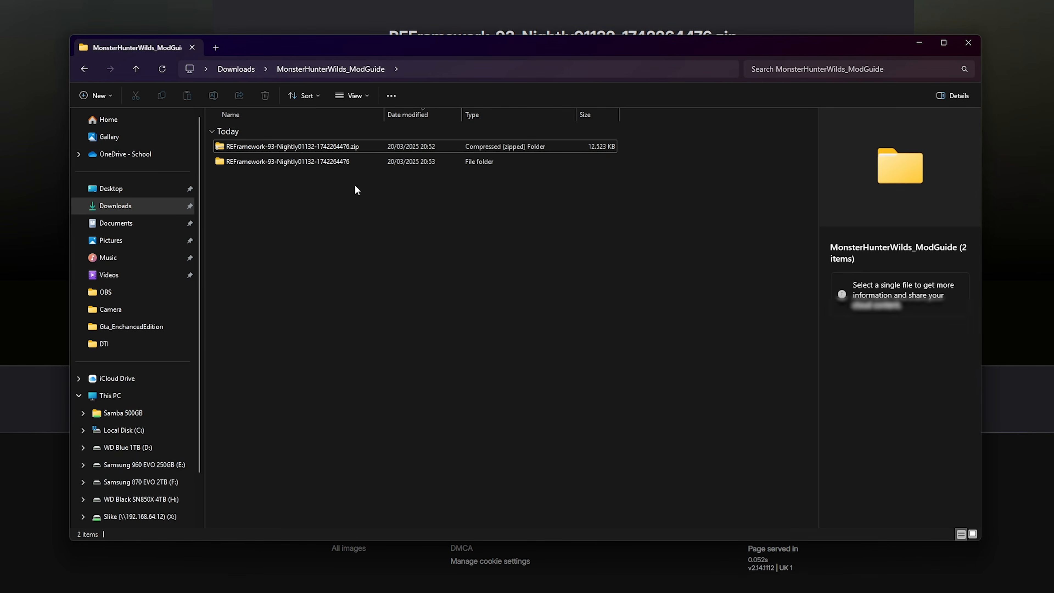
{"action": "right_click", "coordinate": [375, 147]}
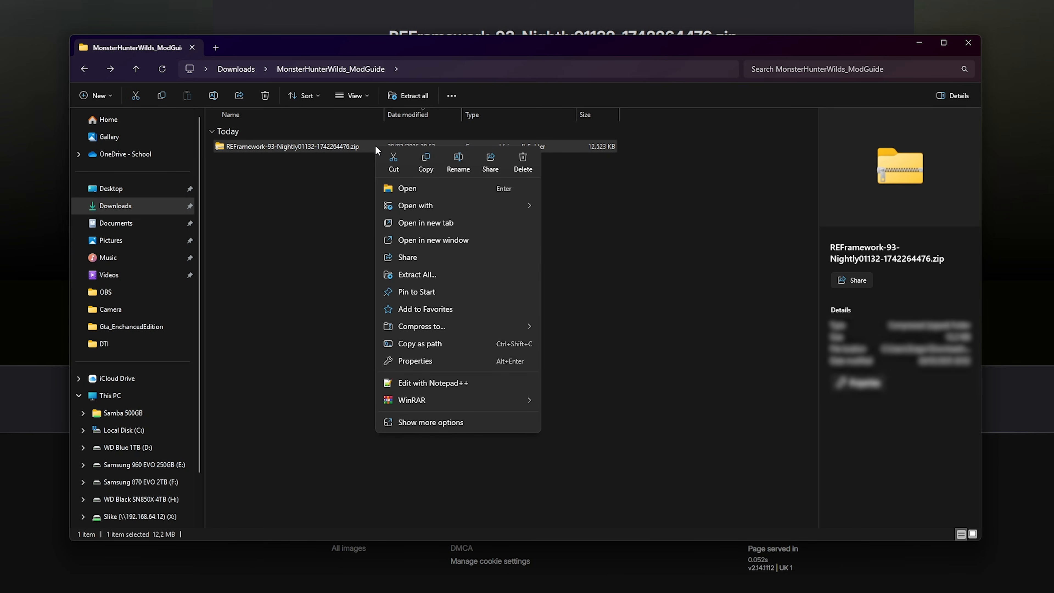
{"action": "left_click", "coordinate": [458, 274]}
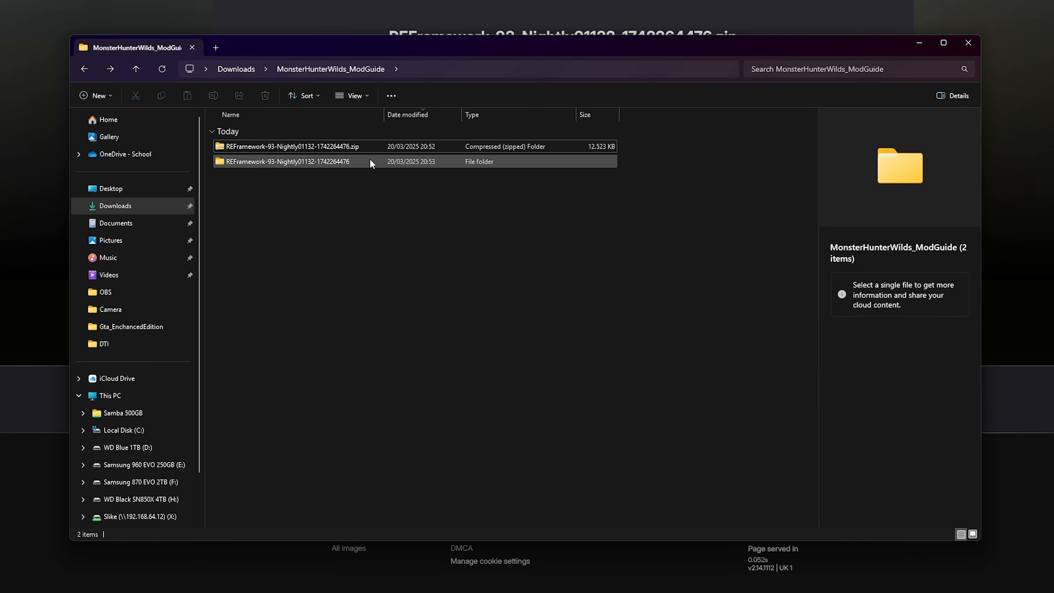
- Copy dinput8.dll from the extracted folder, switch to Steam, and open the local files folder of Monster Hunter Wilds
{"action": "right_click", "coordinate": [301, 149]}
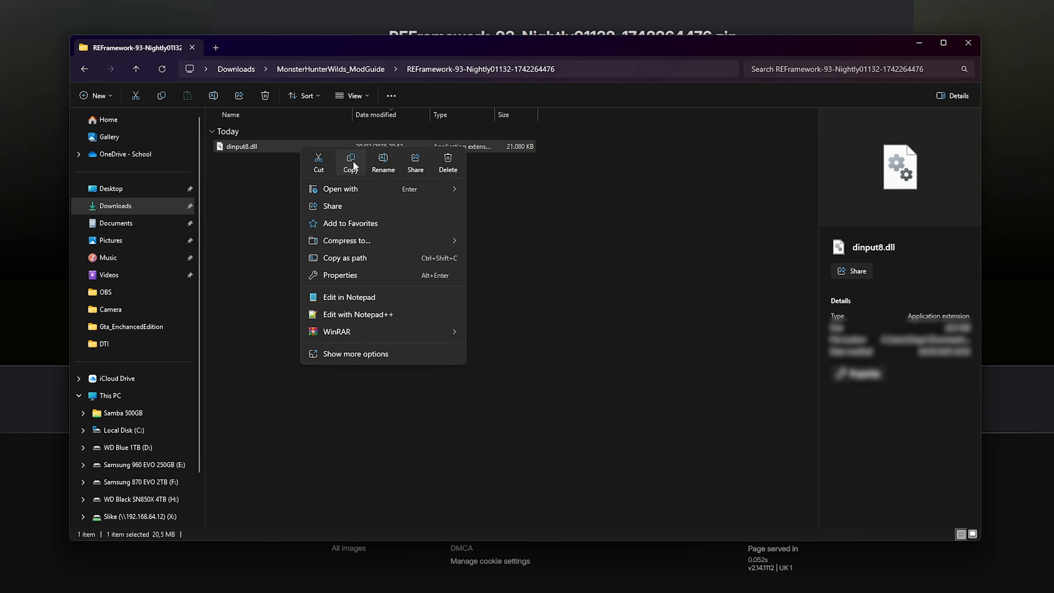
{"action": "left_click", "coordinate": [353, 165]}
{"action": "left_click", "coordinate": [618, 583]}
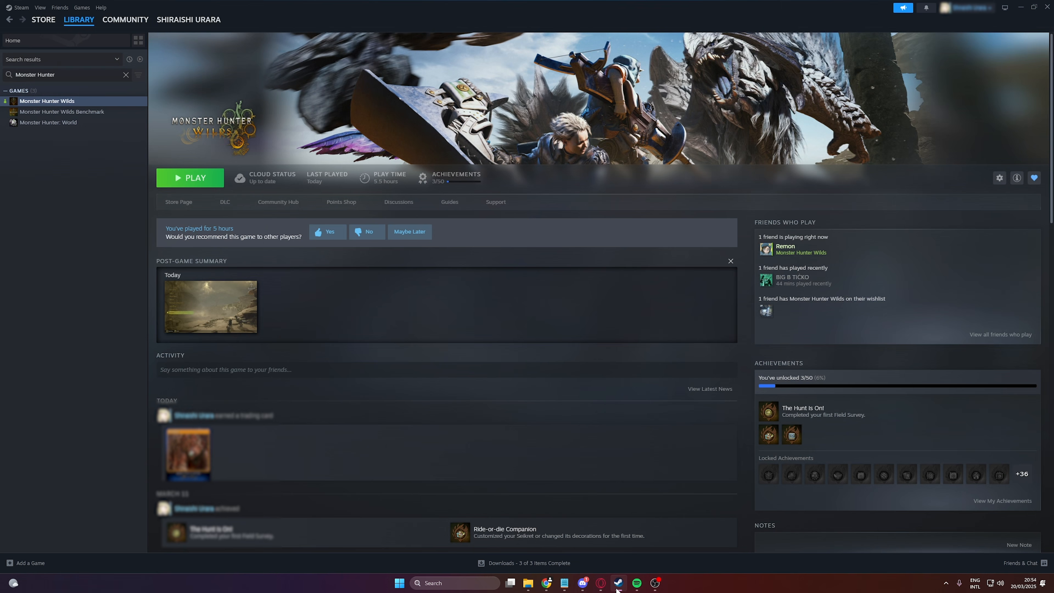
{"action": "right_click", "coordinate": [93, 102]}
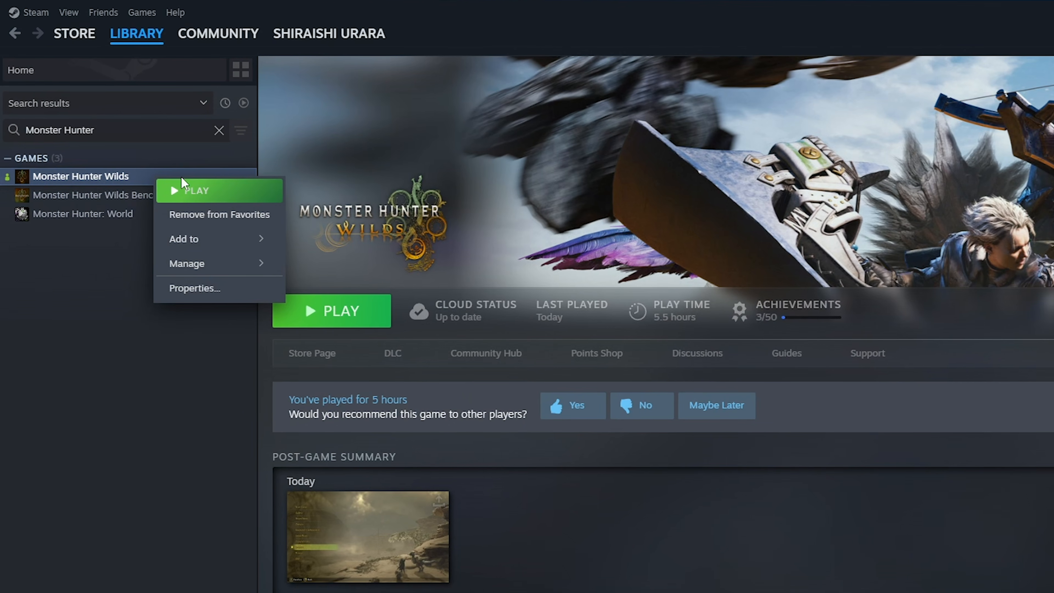
{"action": "mouse_move", "coordinate": [143, 150]}
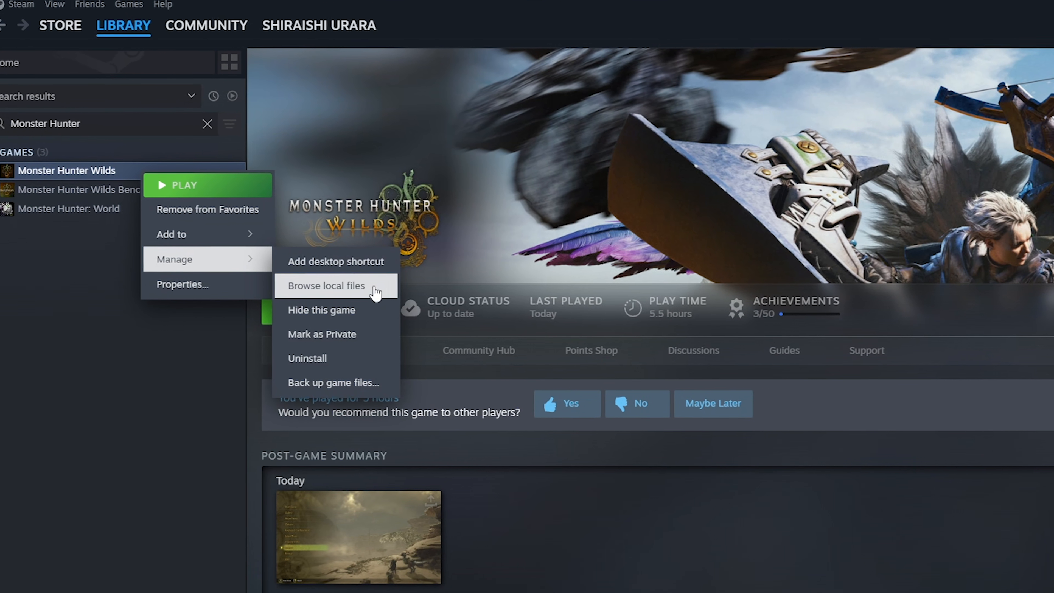
{"action": "left_click", "coordinate": [380, 287]}
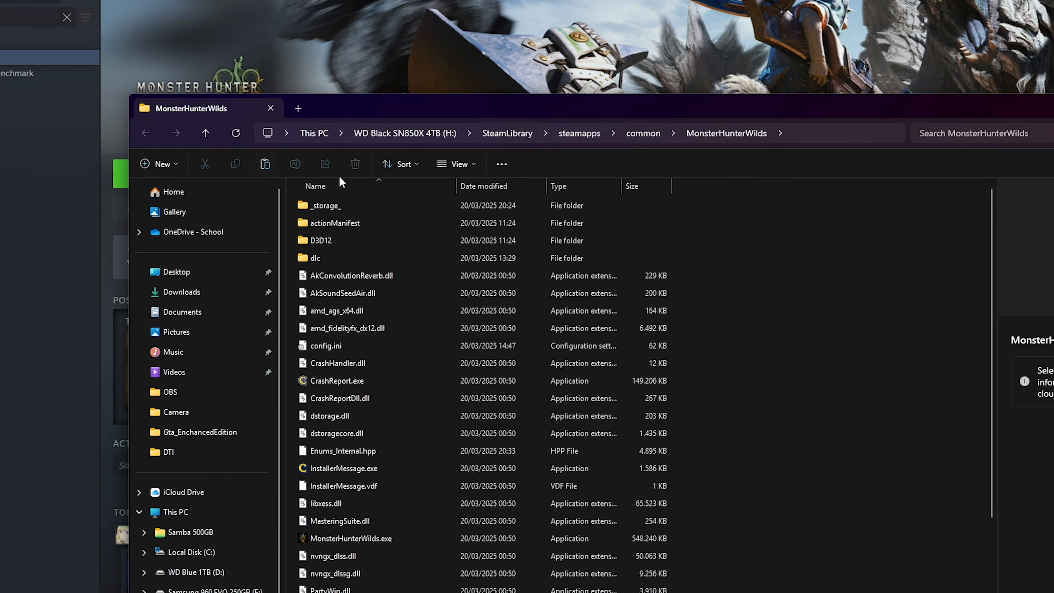
- Paste the copied dinput8.dll into the MonsterHunterWilds game folder
{"action": "scroll", "coordinate": [641, 224], "scroll_direction": "down", "scroll_amount": 4}
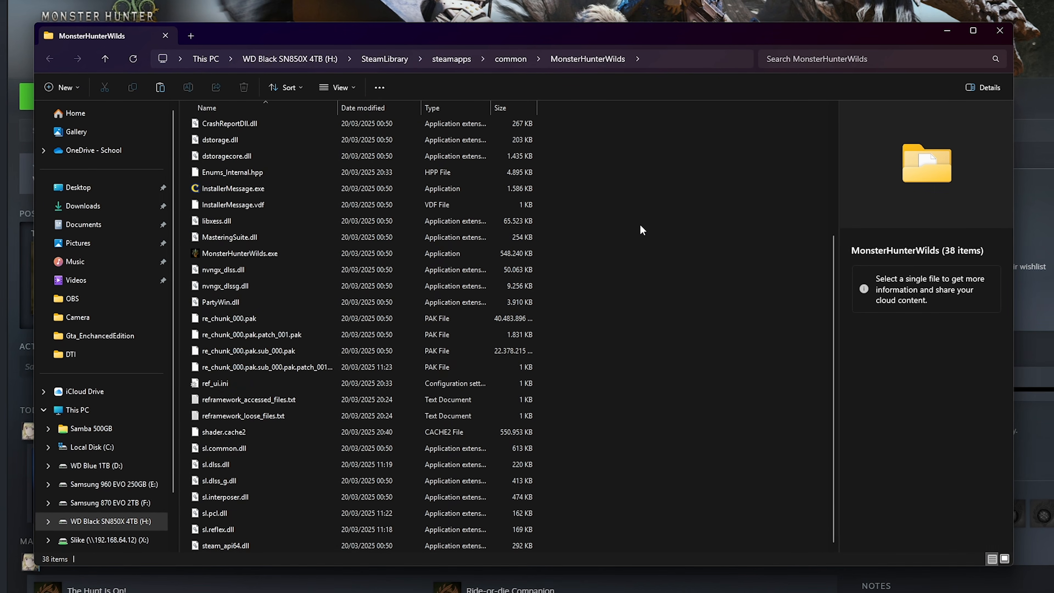
{"action": "scroll", "coordinate": [640, 225], "scroll_direction": "up", "scroll_amount": 4}
{"action": "key", "text": "alt+Up"}
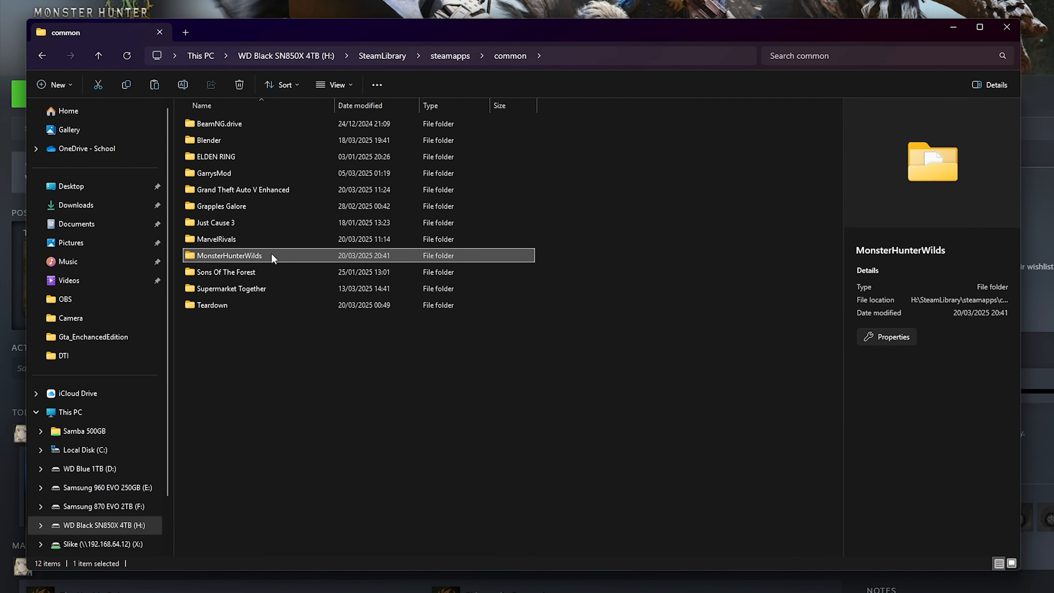
{"action": "double_click", "coordinate": [270, 256]}
{"action": "scroll", "coordinate": [685, 303], "scroll_direction": "down", "scroll_amount": 3}
{"action": "scroll", "coordinate": [683, 298], "scroll_direction": "up", "scroll_amount": 3}
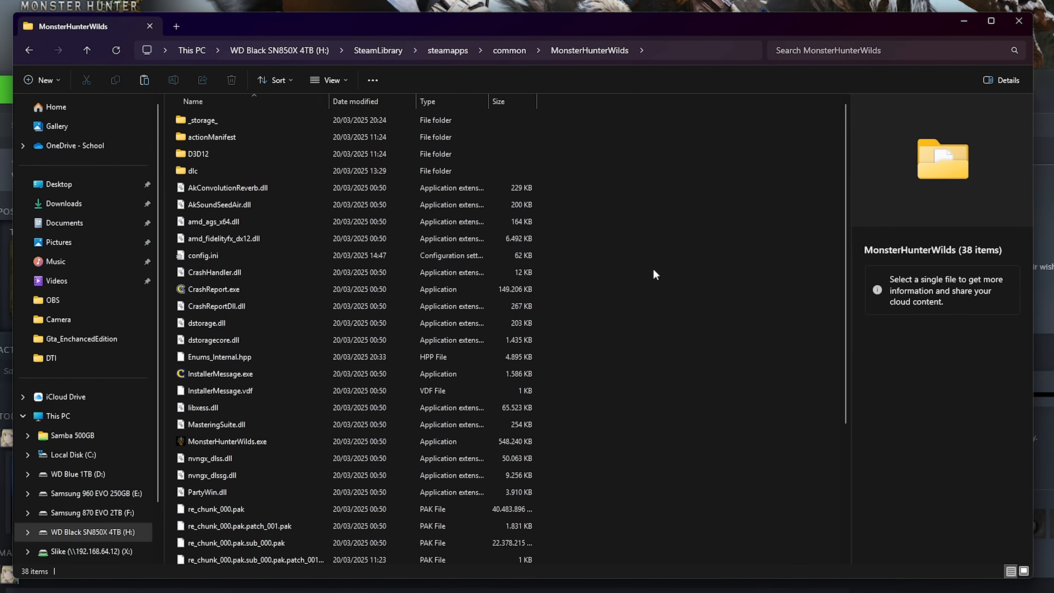
{"action": "right_click", "coordinate": [660, 268]}
{"action": "key", "text": "Escape"}
{"action": "key", "text": "ctrl+v"}
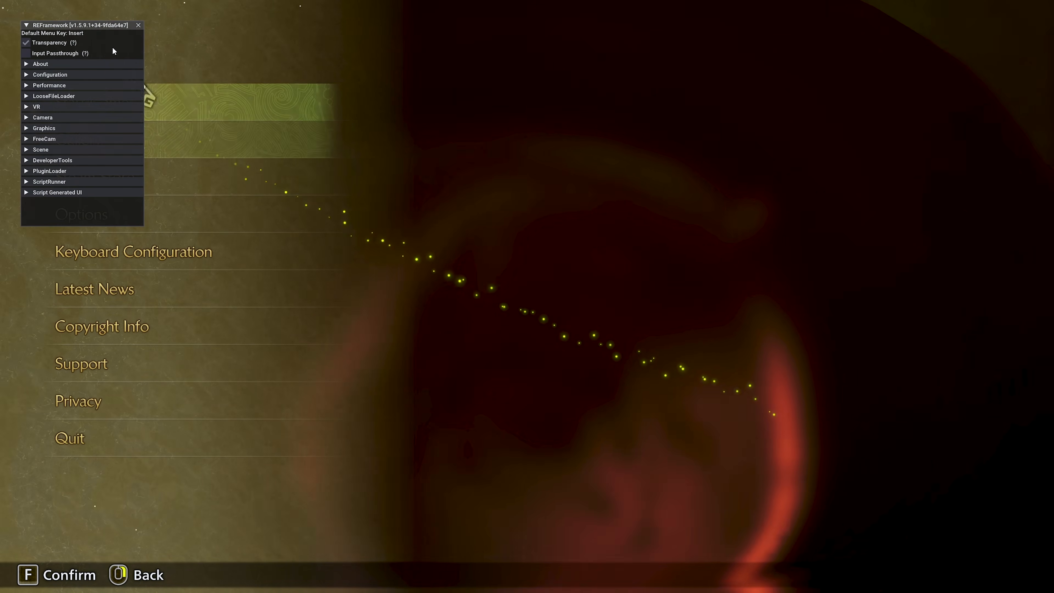
- Move the REFramework window clear of the game's main menu and enlarge it, then hide and reshow it
{"action": "left_click_drag", "start_coordinate": [113, 46], "coordinate": [558, 84]}
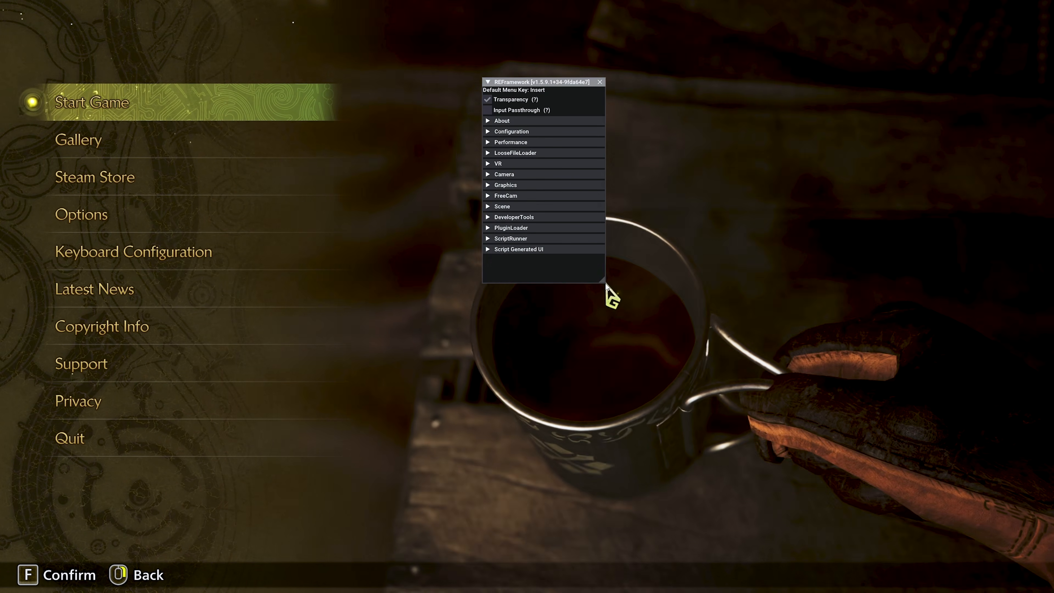
{"action": "left_click_drag", "start_coordinate": [605, 284], "coordinate": [677, 381]}
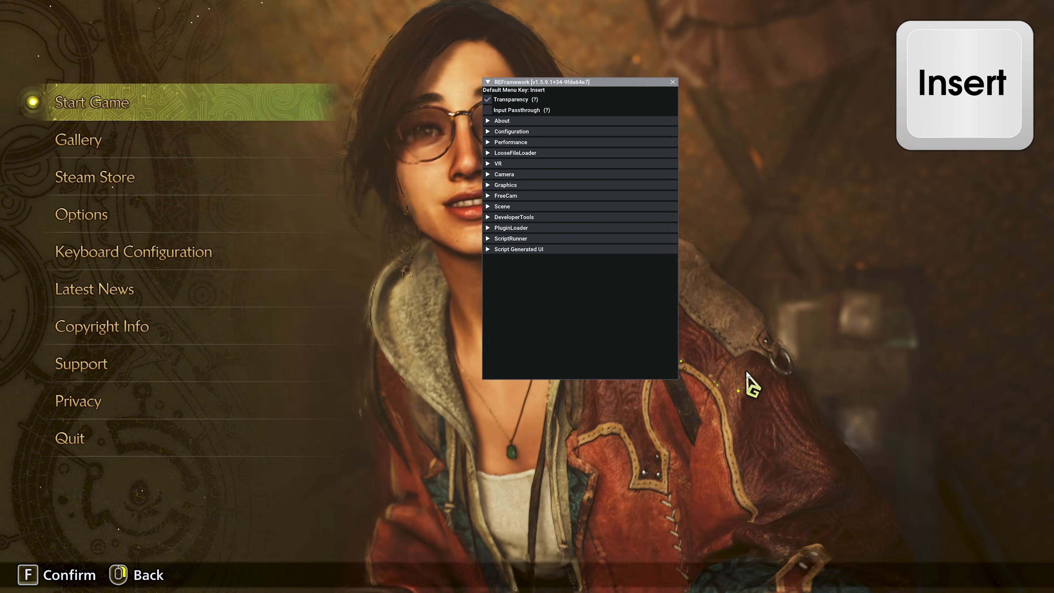
{"action": "key", "text": "Insert"}
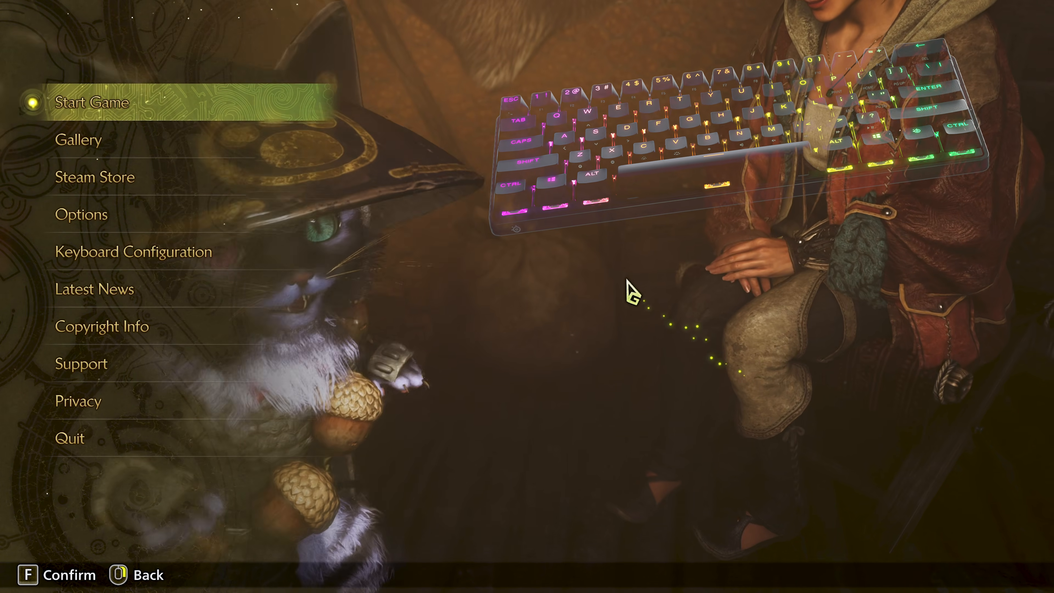
{"action": "key", "text": "Insert"}
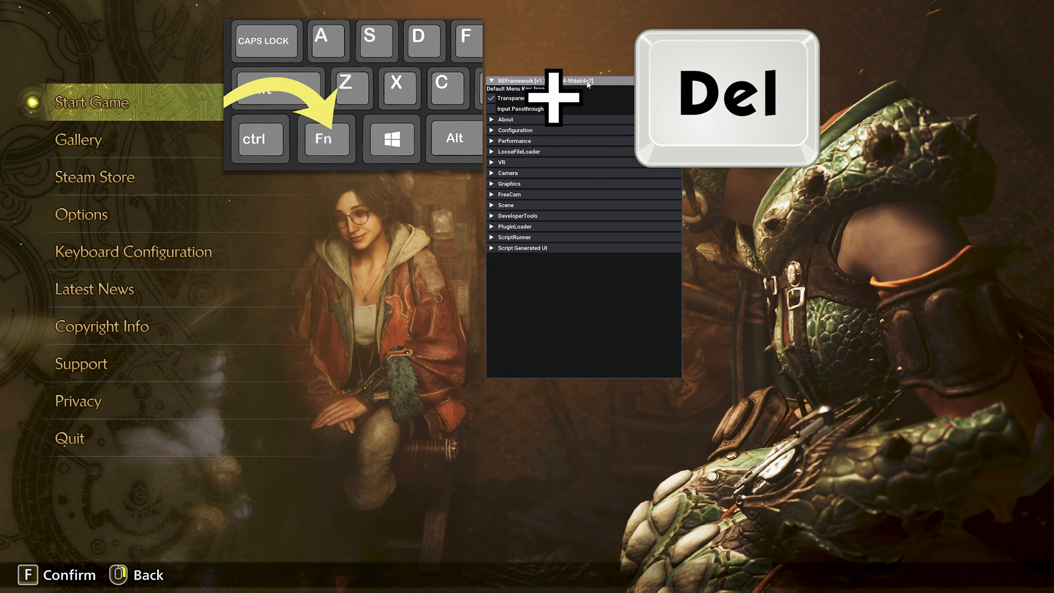
- Open the Windows On-Screen Keyboard, place it beneath the REFramework menu key setting, and close it again
{"action": "key", "text": "super"}
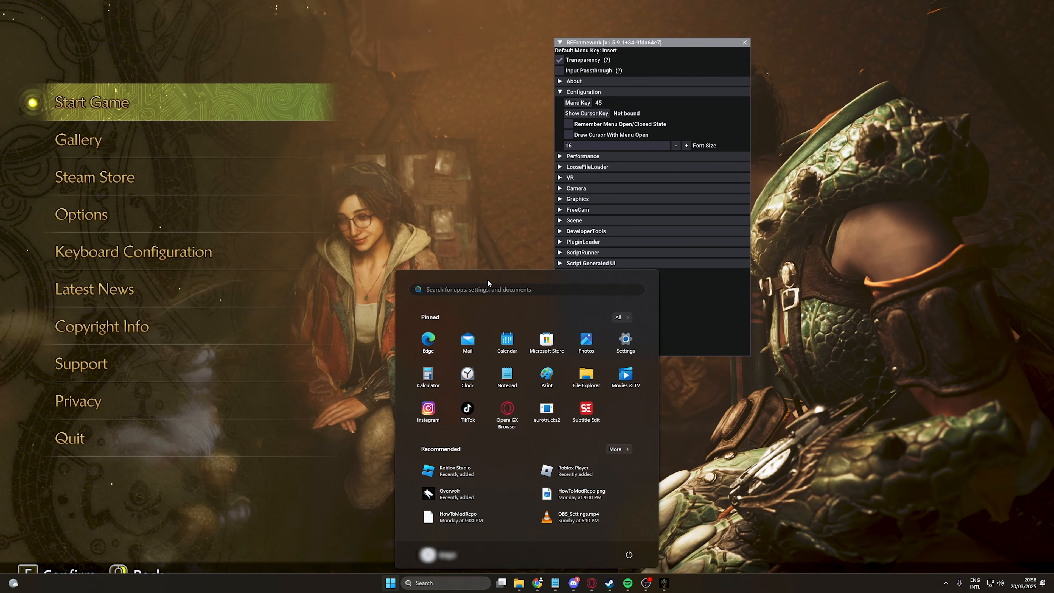
{"action": "type", "text": "on-Screen Keyboard"}
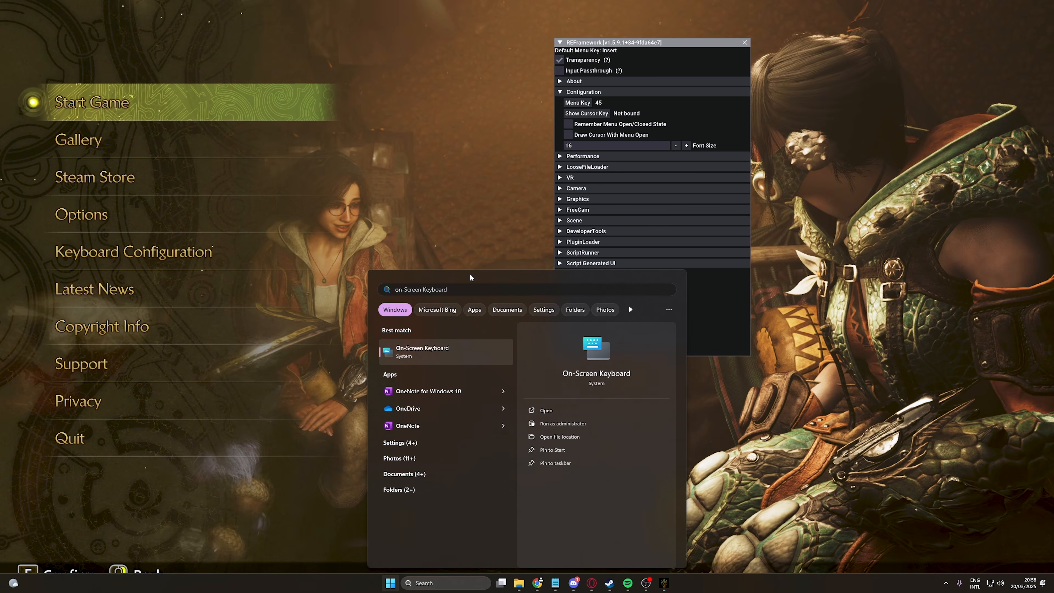
{"action": "left_click", "coordinate": [435, 351]}
{"action": "left_click_drag", "start_coordinate": [540, 42], "coordinate": [610, 311]}
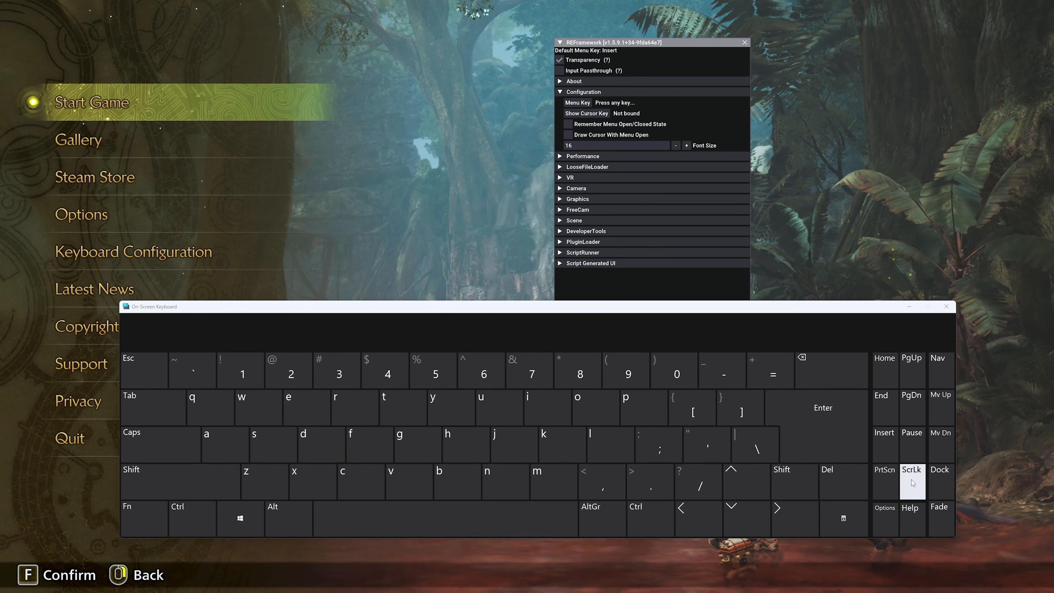
{"action": "left_click", "coordinate": [943, 310]}
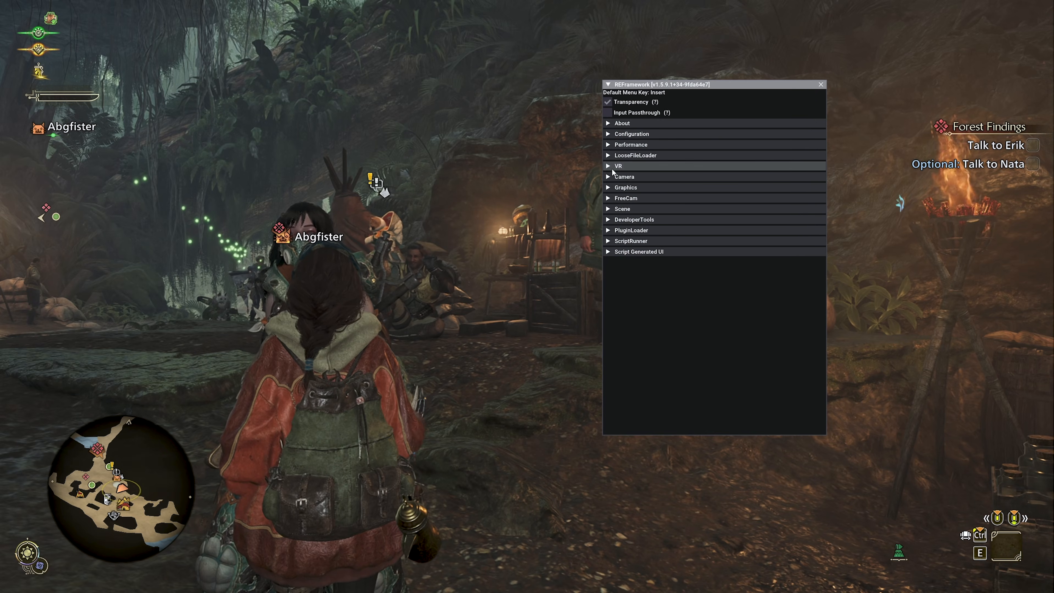
- In REFramework's Camera settings, toggle Enabled, Disable Vignette and Use Custom Global FOV, and set the Global FOV to 82.065
{"action": "left_click", "coordinate": [610, 177]}
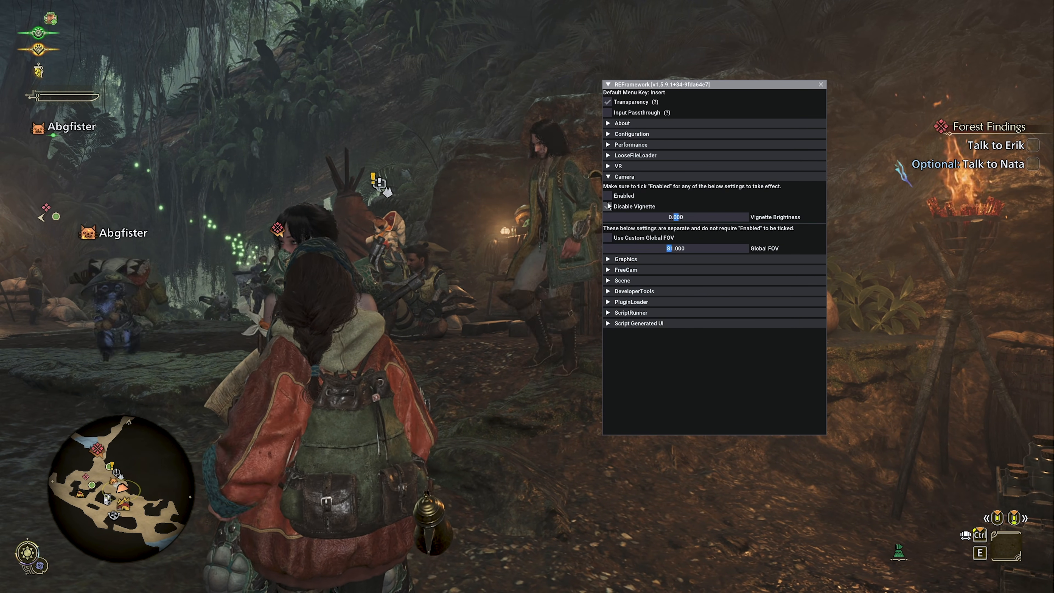
{"action": "left_click", "coordinate": [608, 196]}
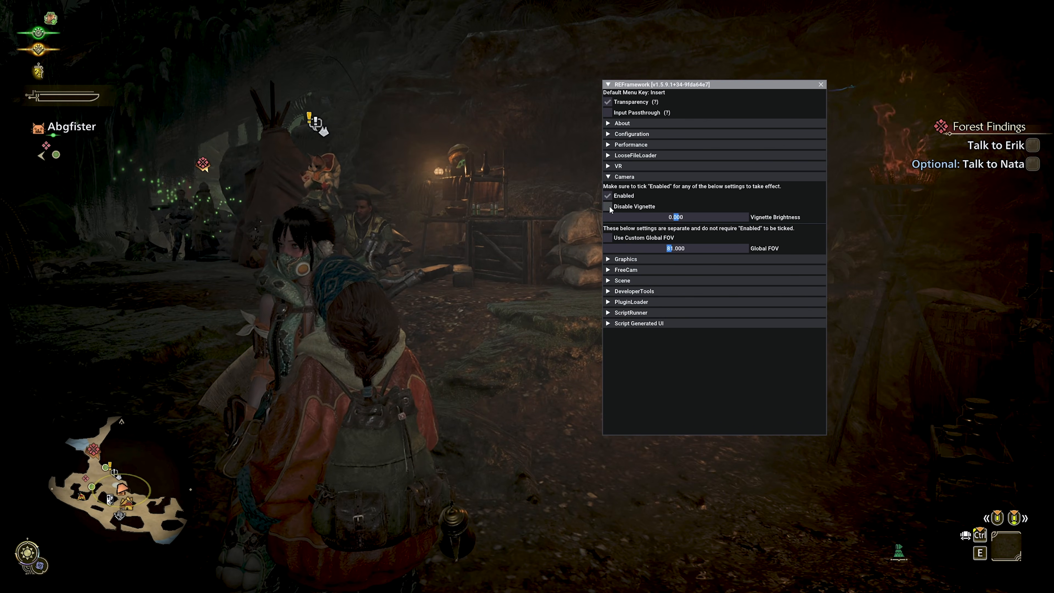
{"action": "left_click", "coordinate": [609, 206]}
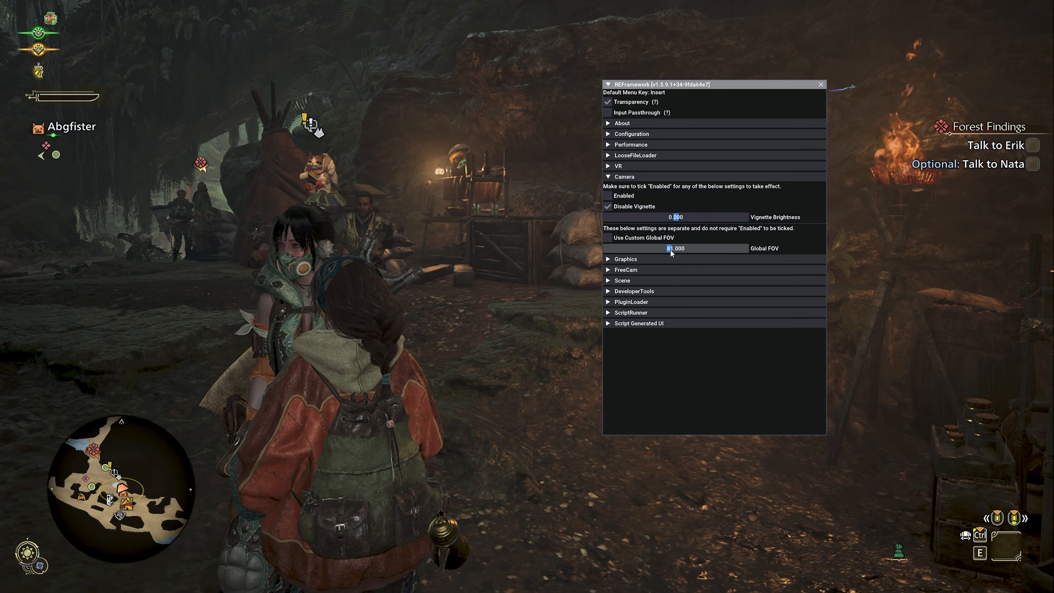
{"action": "left_click", "coordinate": [611, 238]}
{"action": "mouse_move", "coordinate": [670, 249]}
{"action": "left_mouse_down"}
{"action": "mouse_move", "coordinate": [680, 251]}
{"action": "mouse_move", "coordinate": [653, 250]}
{"action": "mouse_move", "coordinate": [686, 254]}
{"action": "left_mouse_up"}
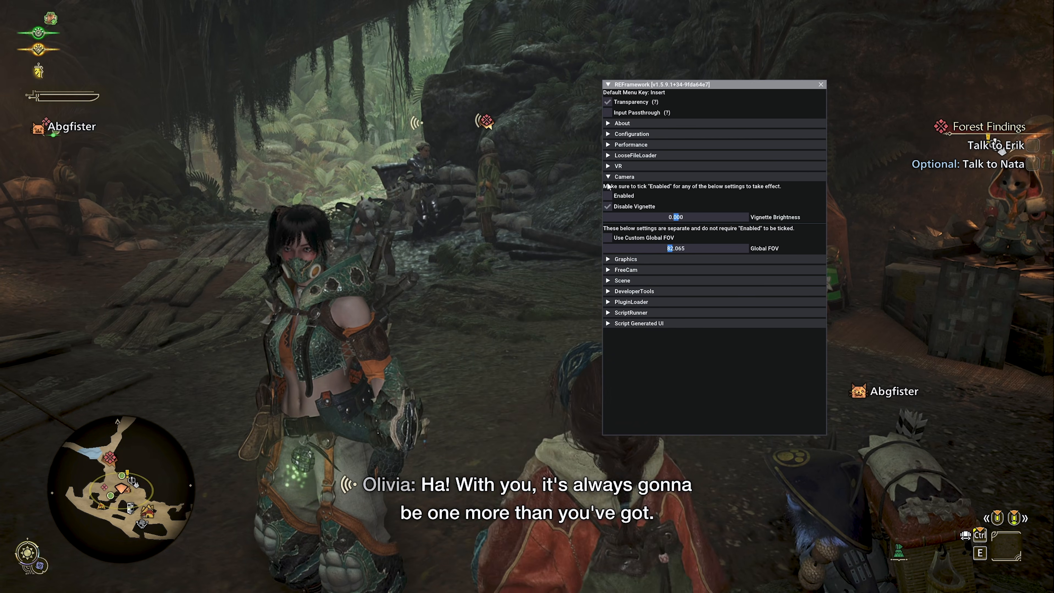
- Collapse the Camera settings, expand the Graphics settings and turn on Hide GUI
{"action": "left_click", "coordinate": [609, 177]}
{"action": "left_click", "coordinate": [609, 188]}
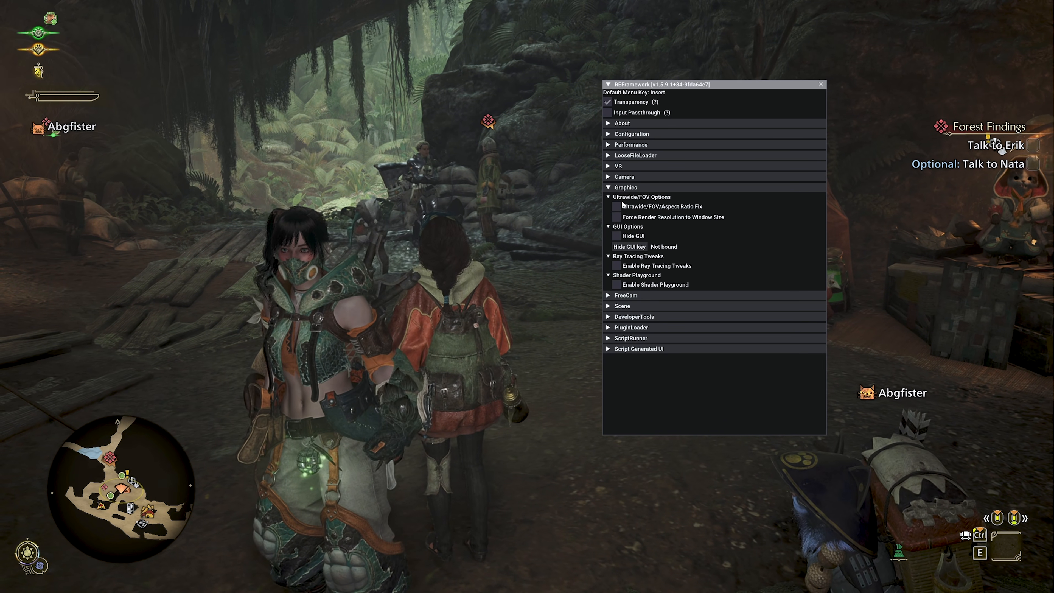
{"action": "left_click", "coordinate": [617, 235]}
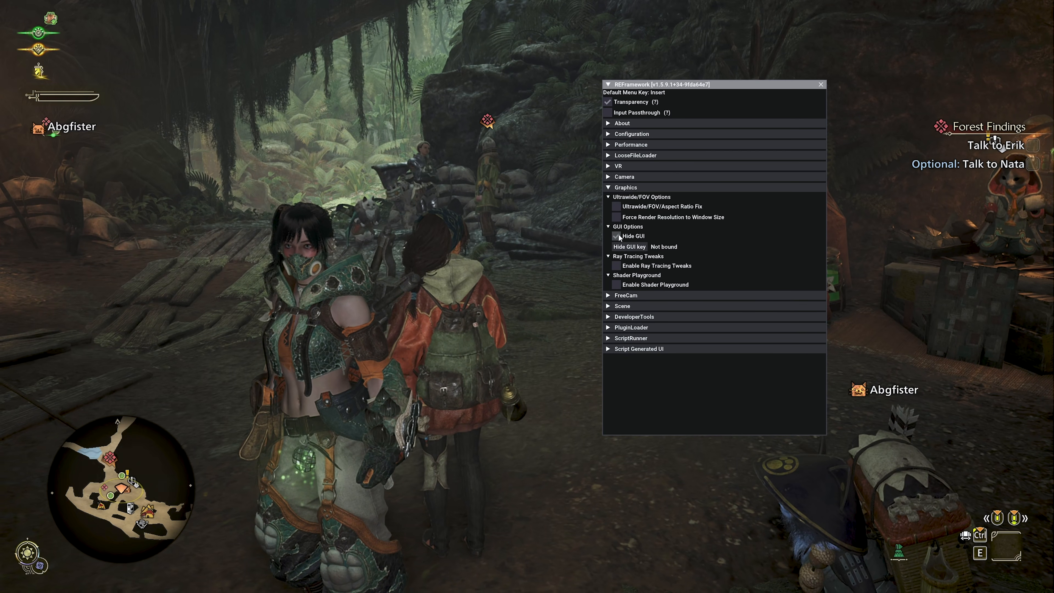
- Collapse the Graphics settings, expand the FreeCam settings and toggle the REFramework window's visibility
{"action": "left_click", "coordinate": [609, 187]}
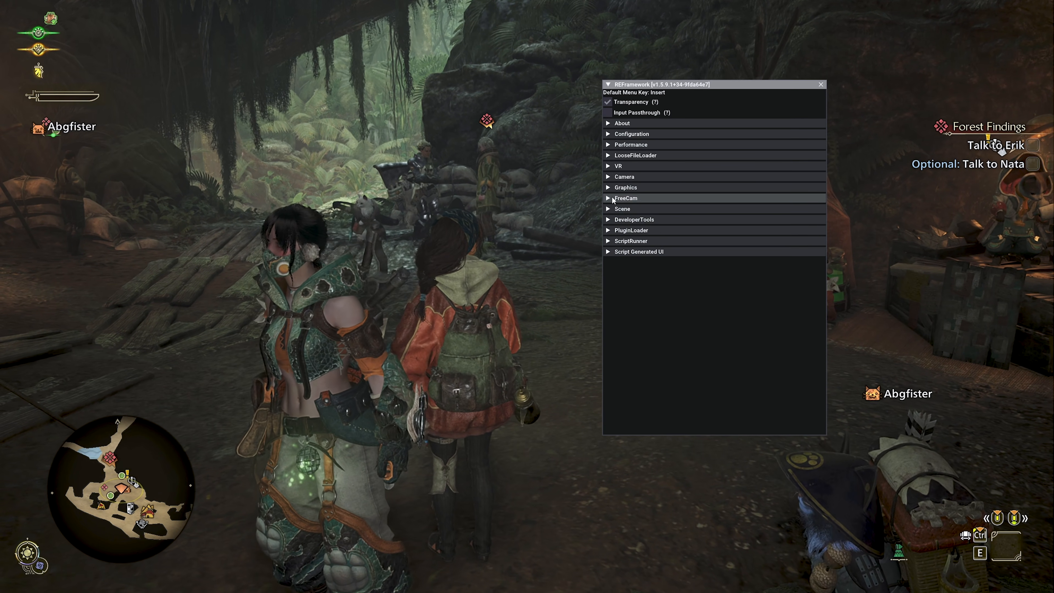
{"action": "left_click", "coordinate": [612, 198]}
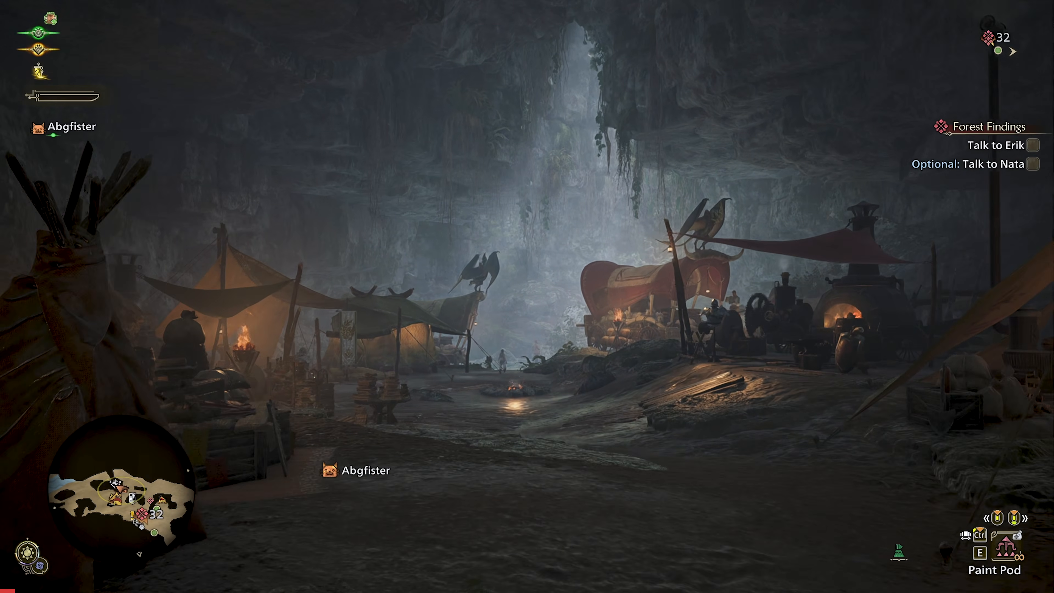
{"action": "key", "text": "Insert"}
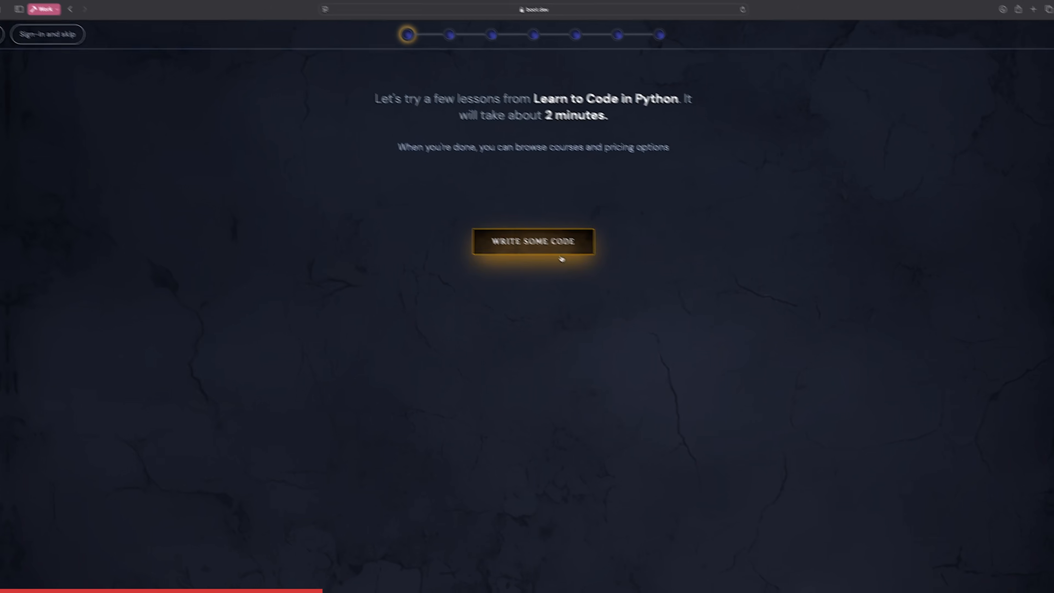
- Complete the Boot.dev Python demo by submitting its lessons, accept the 5,000 XP quest, and explore the courses in guest mode
{"action": "left_click", "coordinate": [560, 253]}
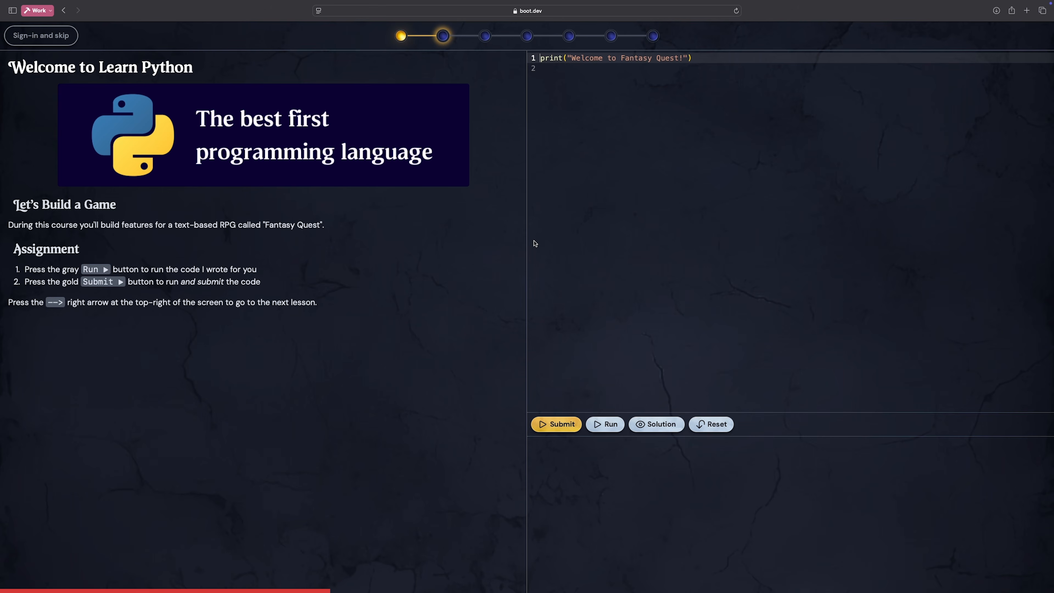
{"action": "left_click", "coordinate": [580, 429]}
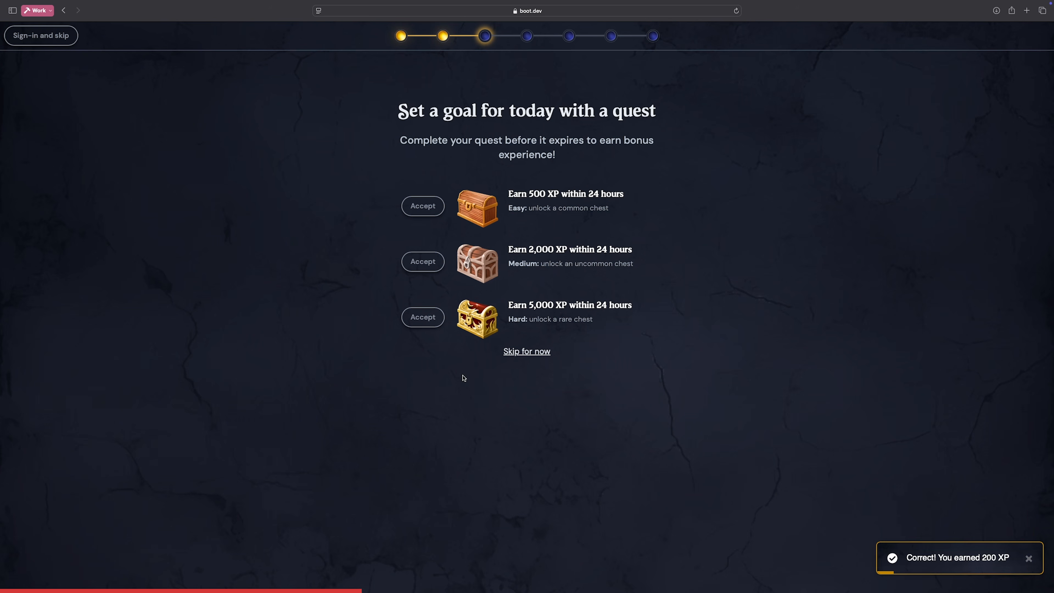
{"action": "left_click", "coordinate": [418, 318]}
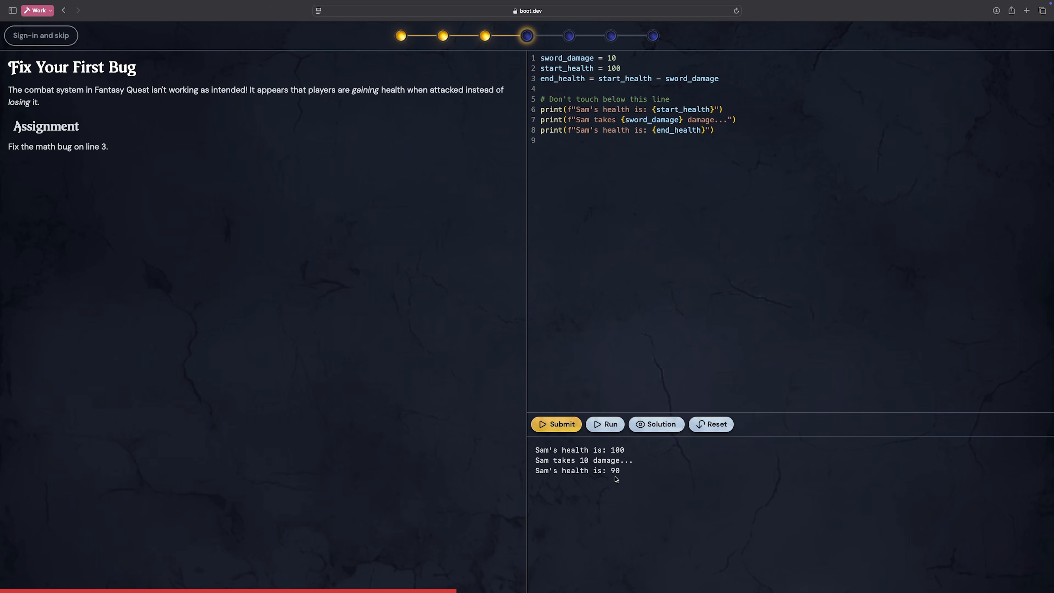
{"action": "left_click", "coordinate": [558, 425]}
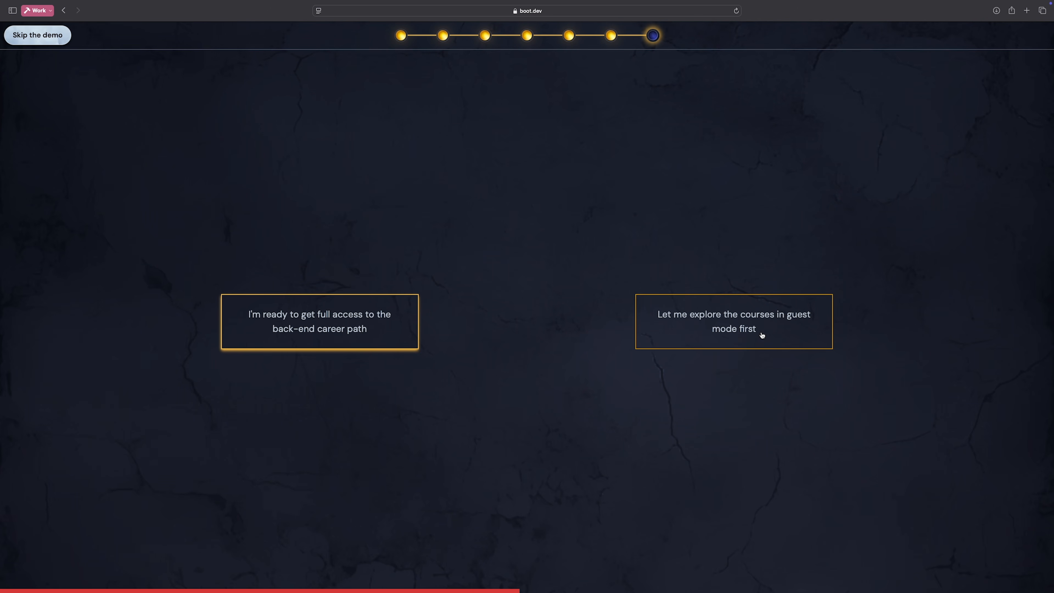
{"action": "left_click", "coordinate": [762, 334]}
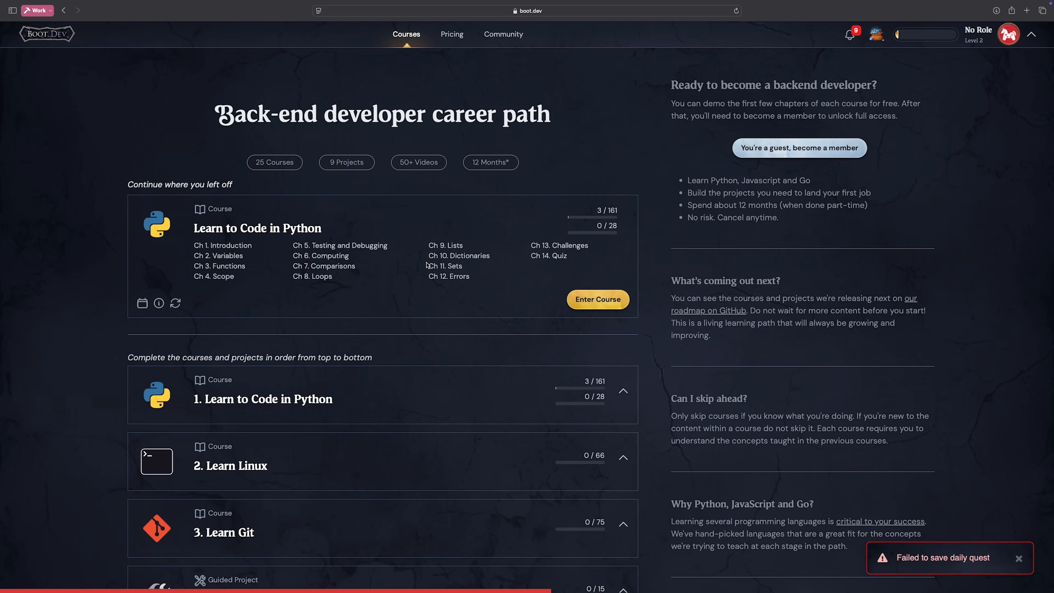
{"action": "scroll", "coordinate": [491, 325], "scroll_direction": "down", "scroll_amount": 7}
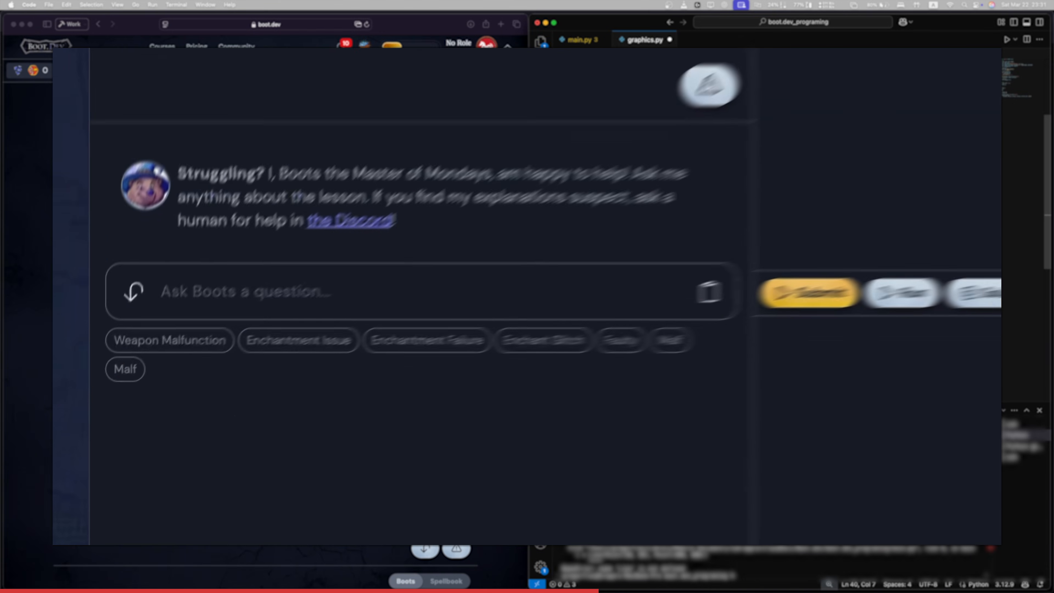
- Ask Boots "Why does the enchanted weapon attack not work properly?"
{"action": "type", "text": "Why does the enchan"}
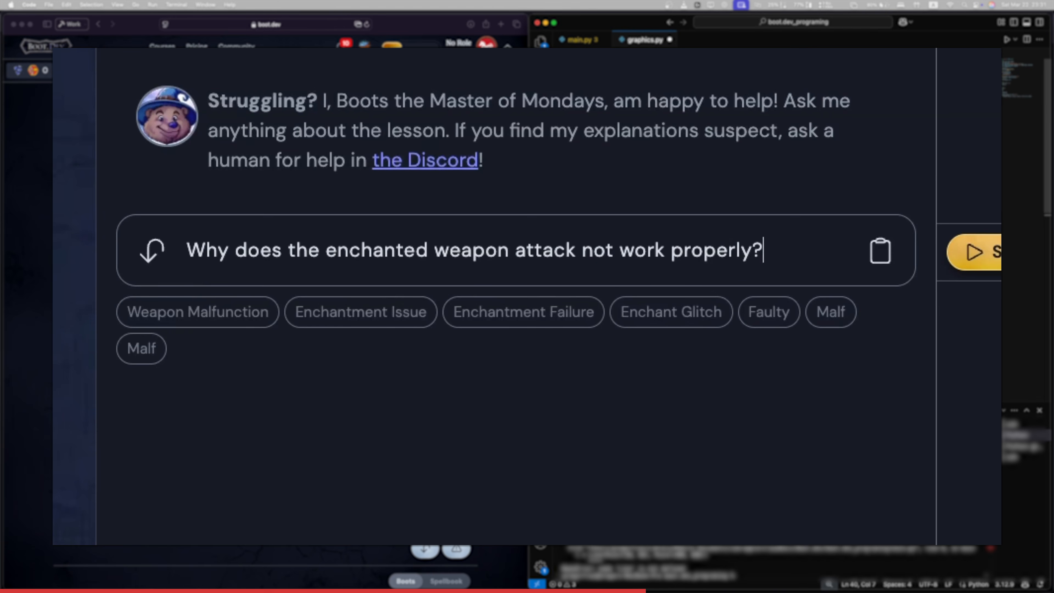
{"action": "type", "text": "ted weapon attack not work properly?"}
{"action": "key", "text": "Return"}
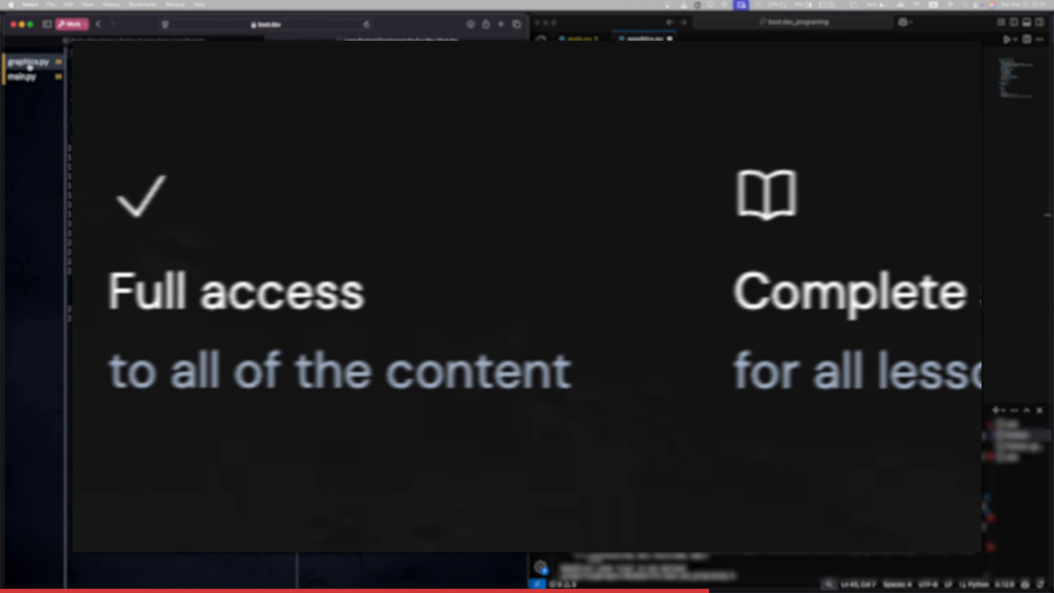
- Switch to the code editor, run main.py, and move the Maze Solver window over the editor
{"action": "left_click", "coordinate": [580, 39]}
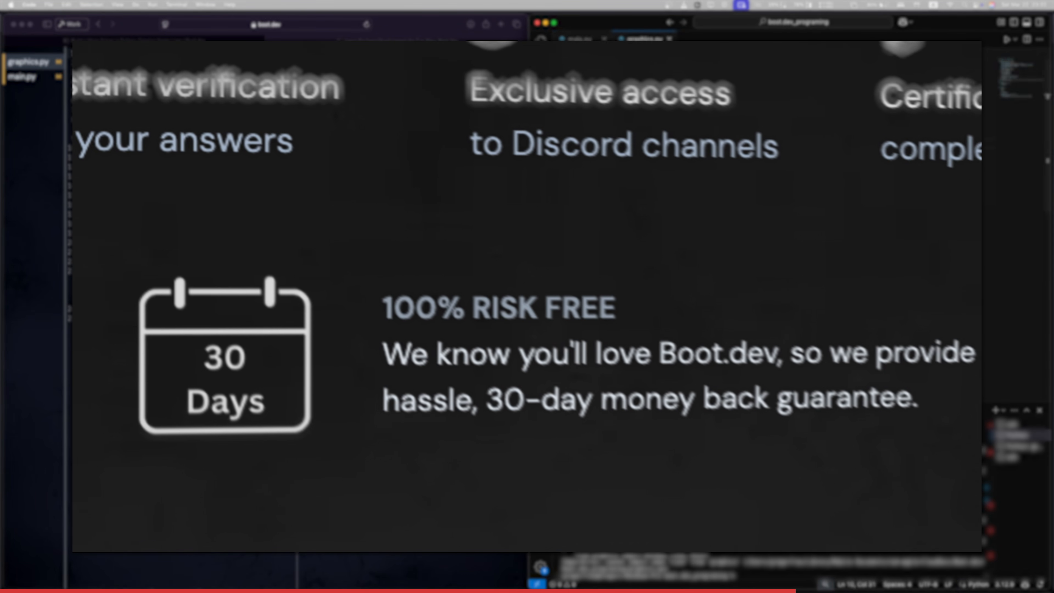
{"action": "left_click", "coordinate": [1009, 40]}
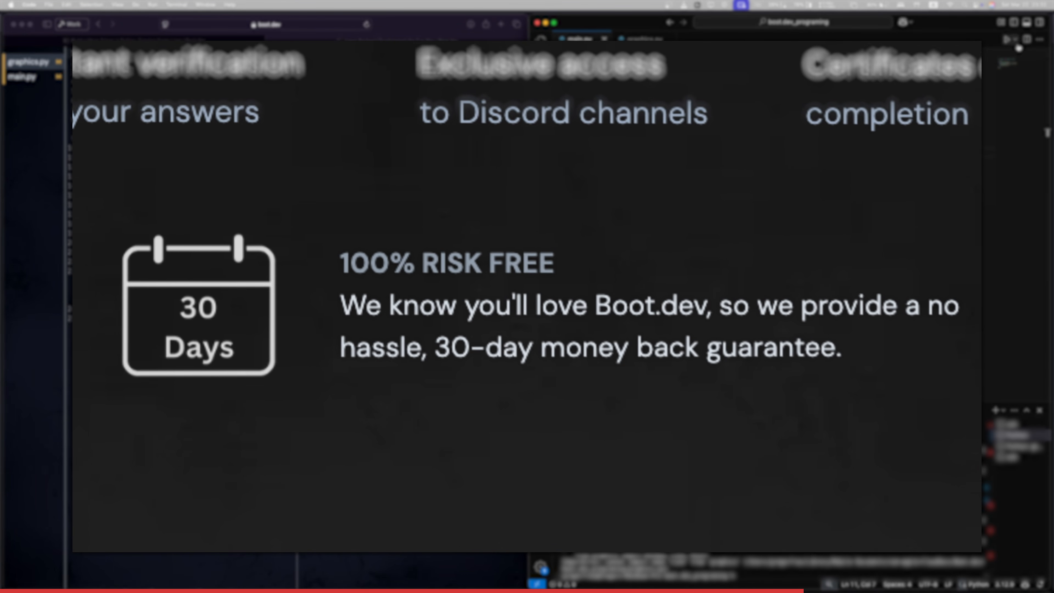
{"action": "left_click", "coordinate": [1016, 40]}
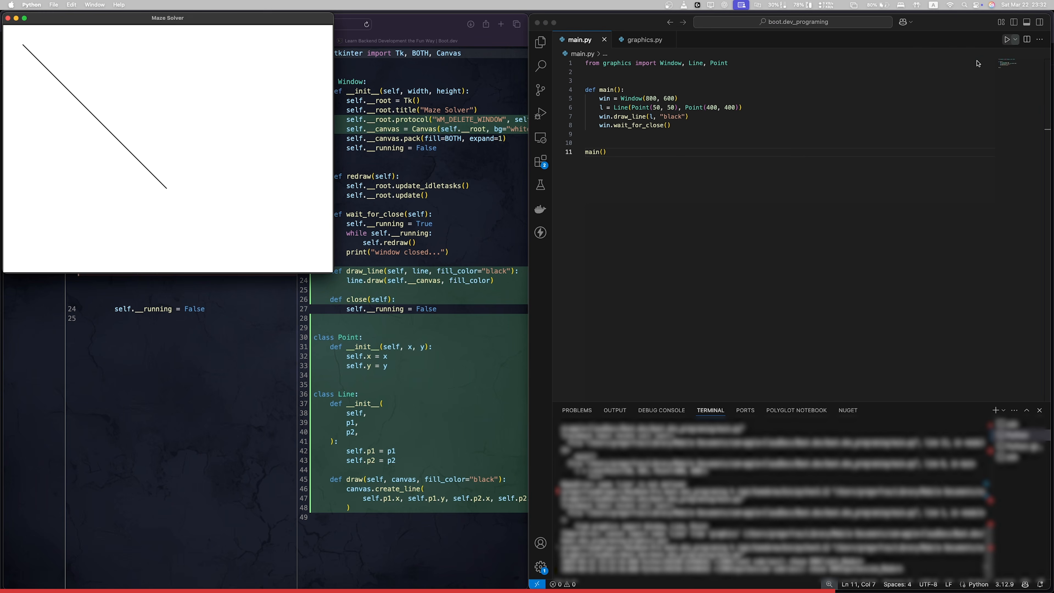
{"action": "left_click_drag", "start_coordinate": [183, 17], "coordinate": [580, 138]}
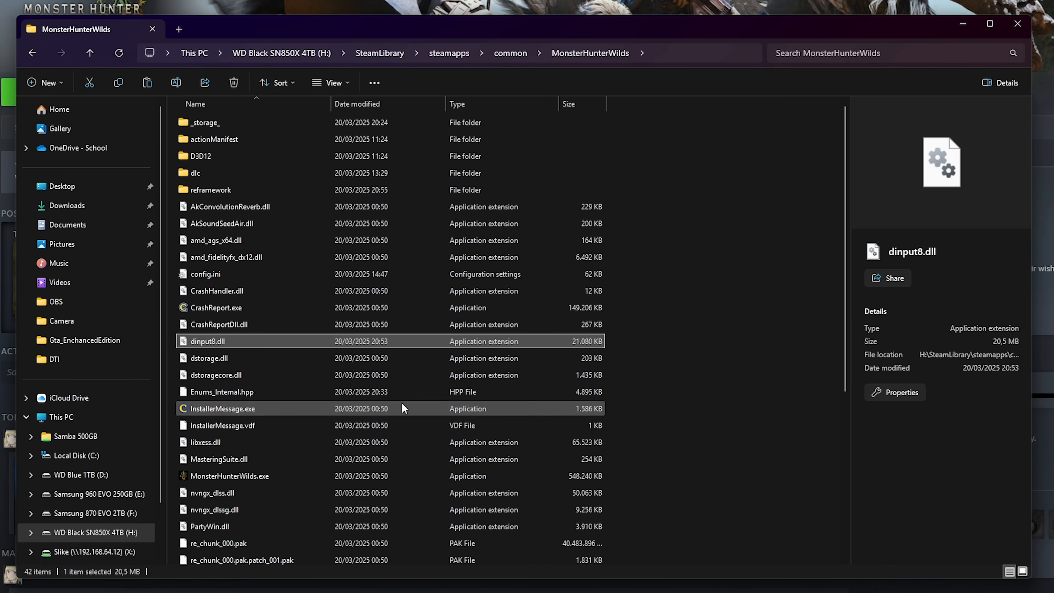
- Examine the autorun and plugins folders inside reframework, then look through the files in the MonsterHunterWilds folder
{"action": "double_click", "coordinate": [245, 190]}
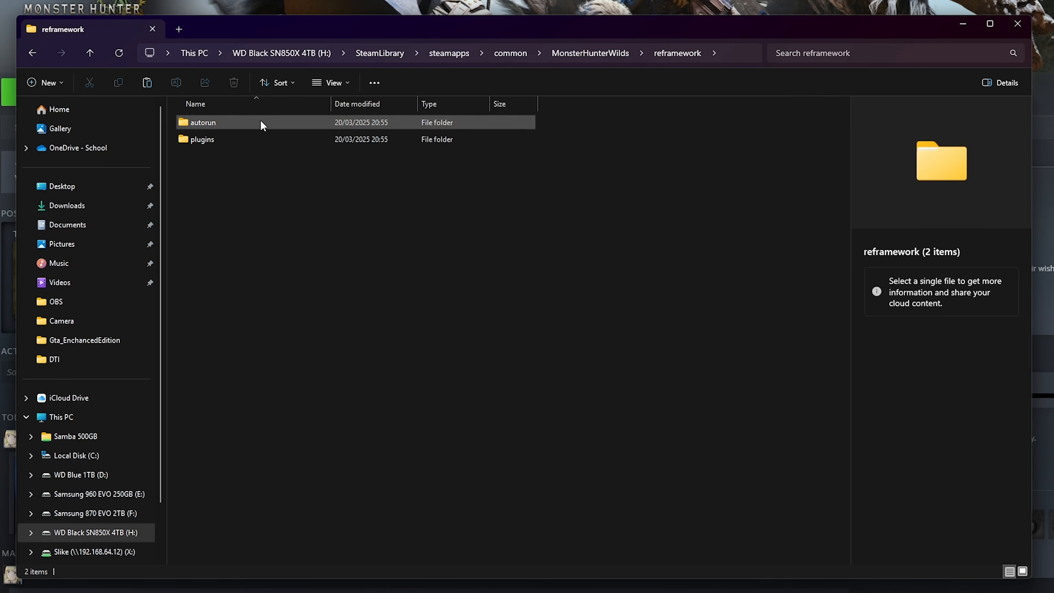
{"action": "left_click", "coordinate": [290, 122]}
{"action": "double_click", "coordinate": [290, 122]}
{"action": "key", "text": "alt+Left"}
{"action": "left_click", "coordinate": [292, 139]}
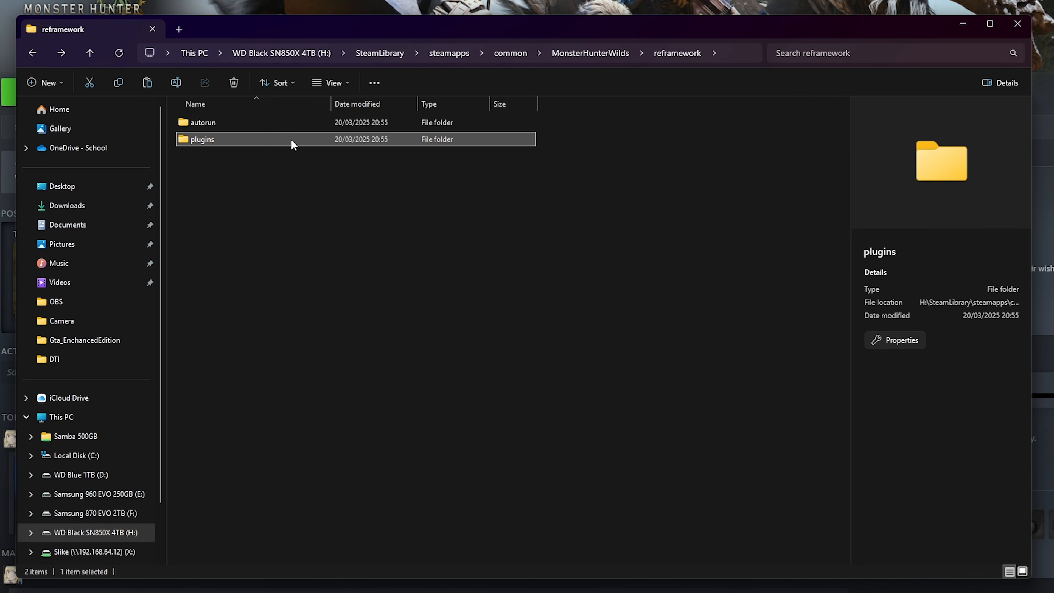
{"action": "double_click", "coordinate": [292, 139]}
{"action": "key", "text": "alt+Left"}
{"action": "scroll", "coordinate": [357, 314], "scroll_direction": "down", "scroll_amount": 4}
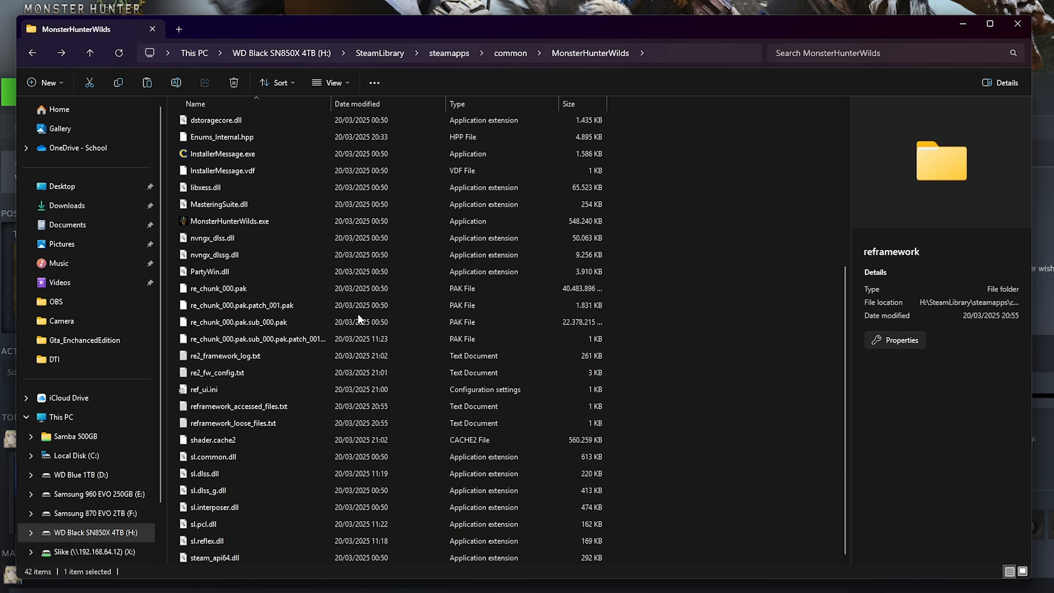
{"action": "scroll", "coordinate": [358, 314], "scroll_direction": "up", "scroll_amount": 6}
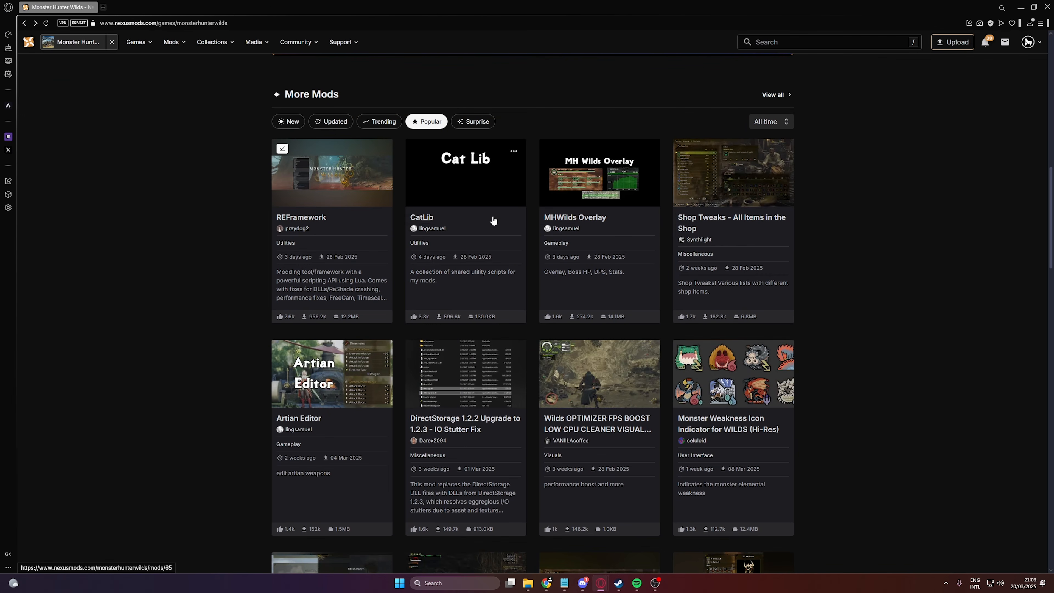
- Open the CatLib mod page on Nexus Mods and open MHWilds Overlay and Skip Intro Logos from its mod collection in separate tabs
{"action": "left_click", "coordinate": [474, 195]}
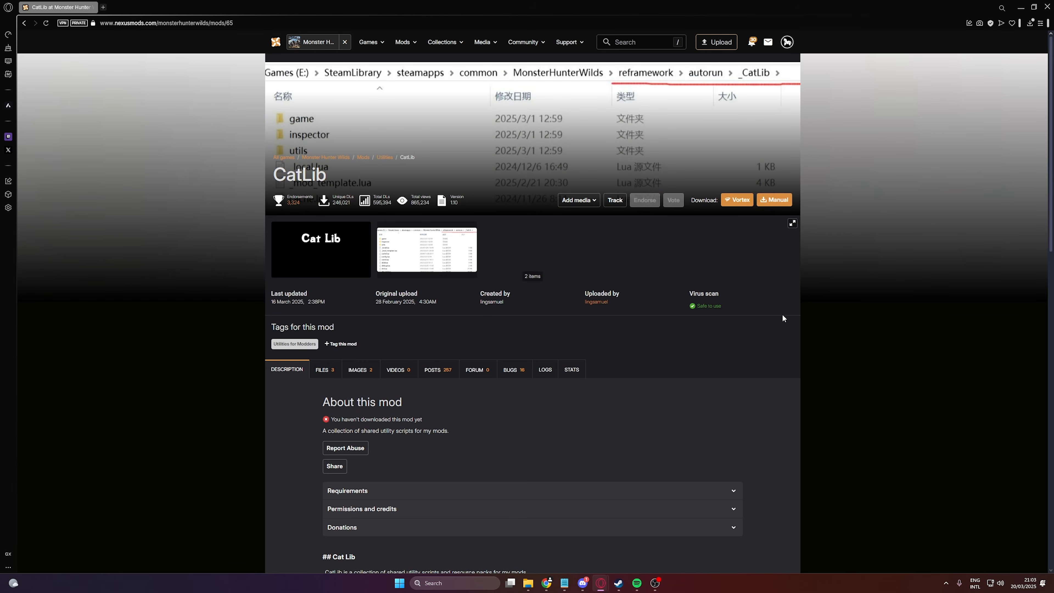
{"action": "scroll", "coordinate": [783, 314], "scroll_direction": "down", "scroll_amount": 8}
{"action": "scroll", "coordinate": [610, 288], "scroll_direction": "down", "scroll_amount": 5}
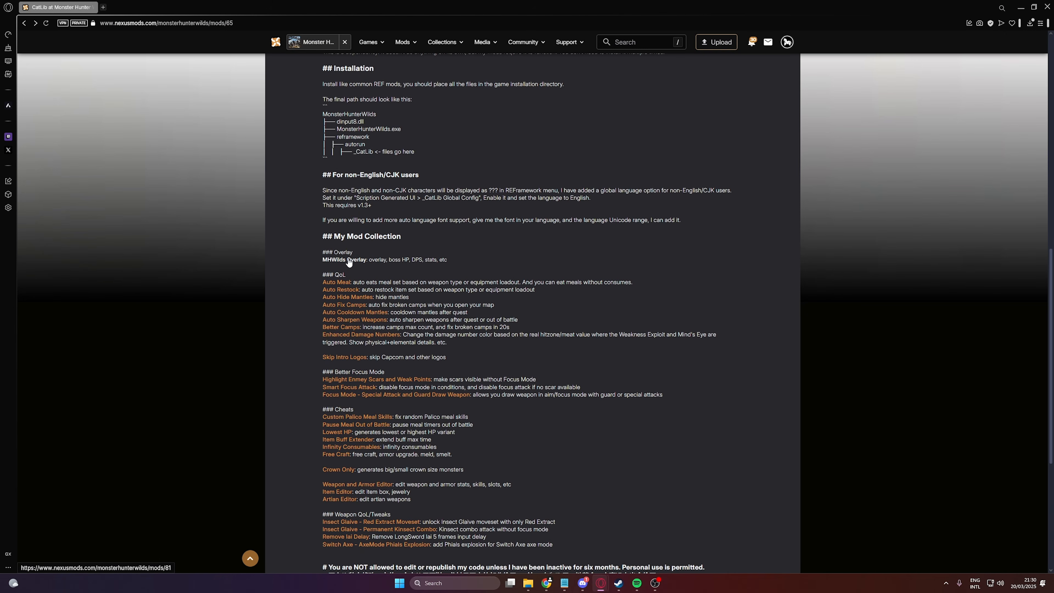
{"action": "middle_click", "coordinate": [239, 79]}
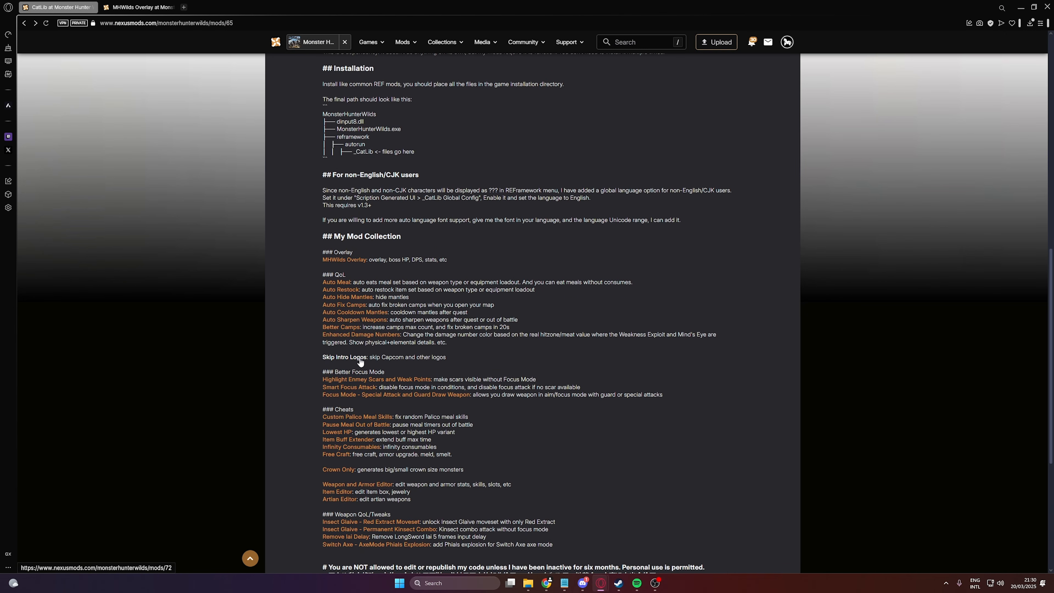
- Review the Installation instructions in the CatLib description, including the required folder path
{"action": "scroll", "coordinate": [674, 311], "scroll_direction": "up", "scroll_amount": 10}
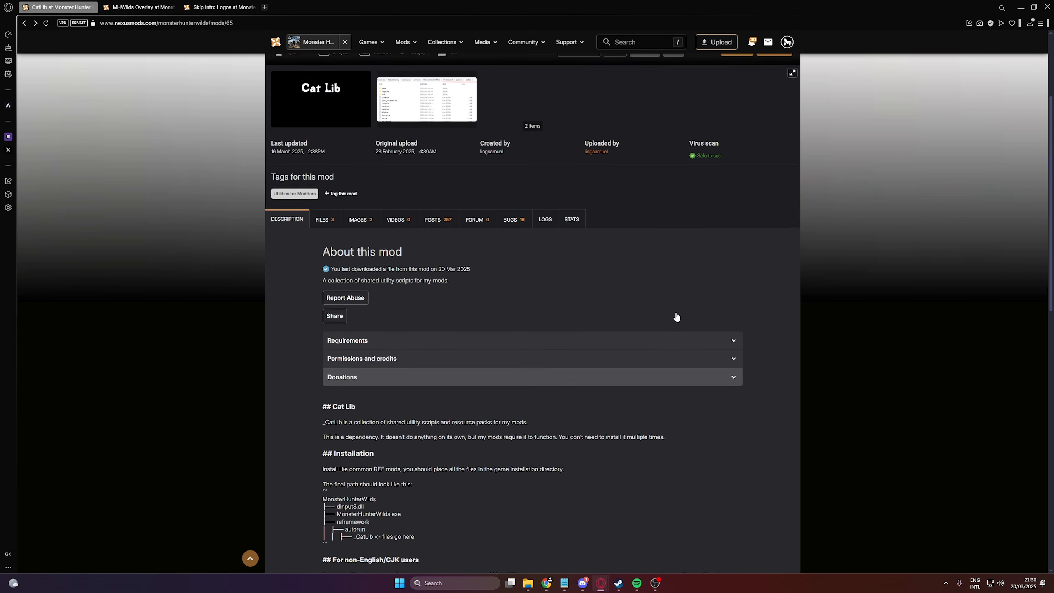
{"action": "scroll", "coordinate": [674, 312], "scroll_direction": "down", "scroll_amount": 5}
{"action": "left_click_drag", "start_coordinate": [318, 273], "coordinate": [348, 276]}
{"action": "left_click_drag", "start_coordinate": [281, 268], "coordinate": [304, 268]}
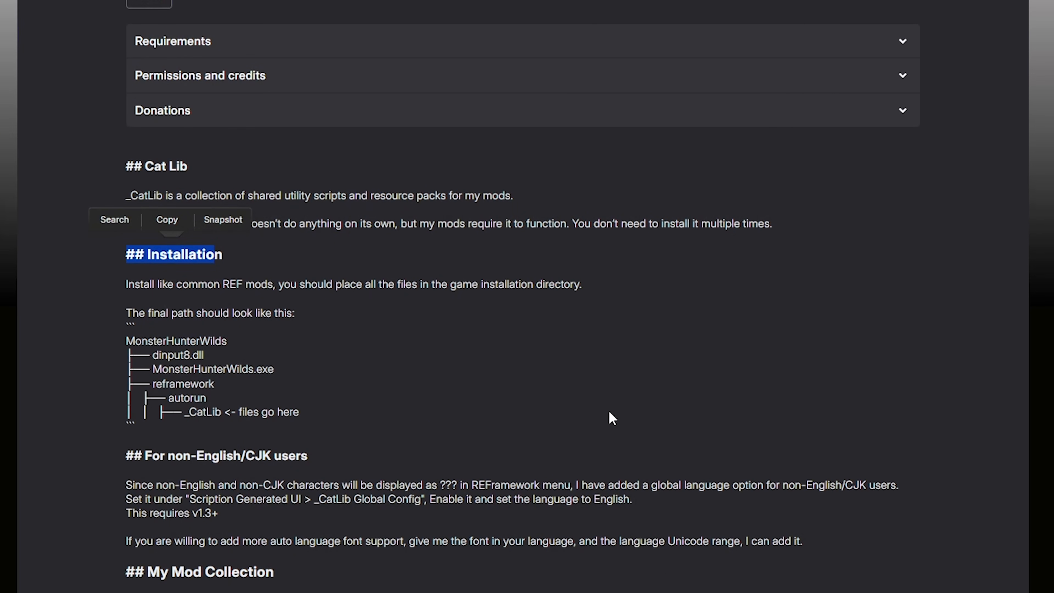
{"action": "left_click", "coordinate": [620, 404]}
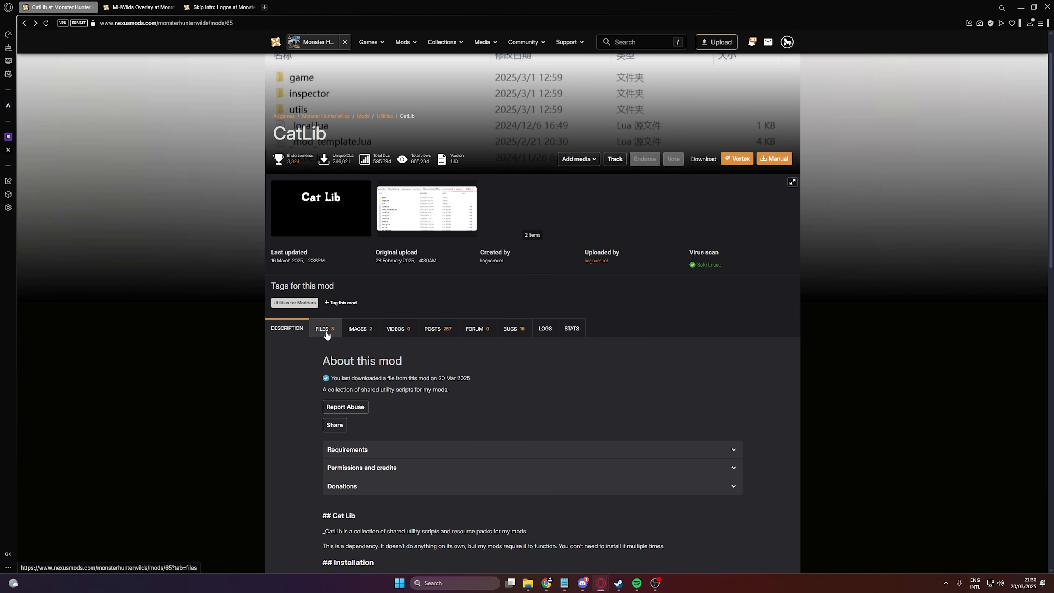
- Download the Catlib v1.10 main file manually, continuing past the RE Framework requirement notice
{"action": "left_click", "coordinate": [325, 329]}
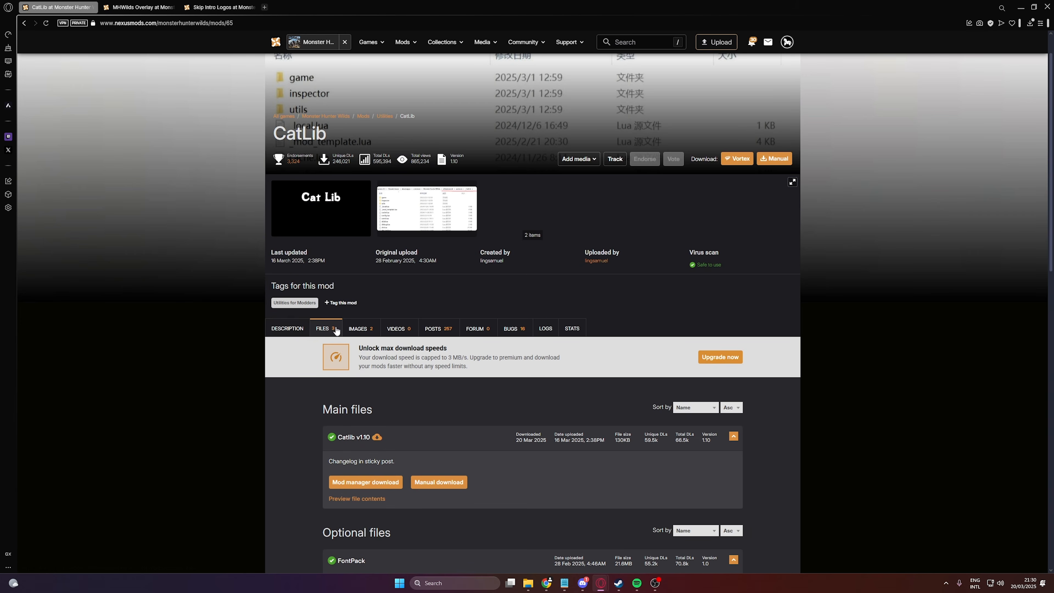
{"action": "scroll", "coordinate": [482, 337], "scroll_direction": "down", "scroll_amount": 3}
{"action": "left_click", "coordinate": [443, 359]}
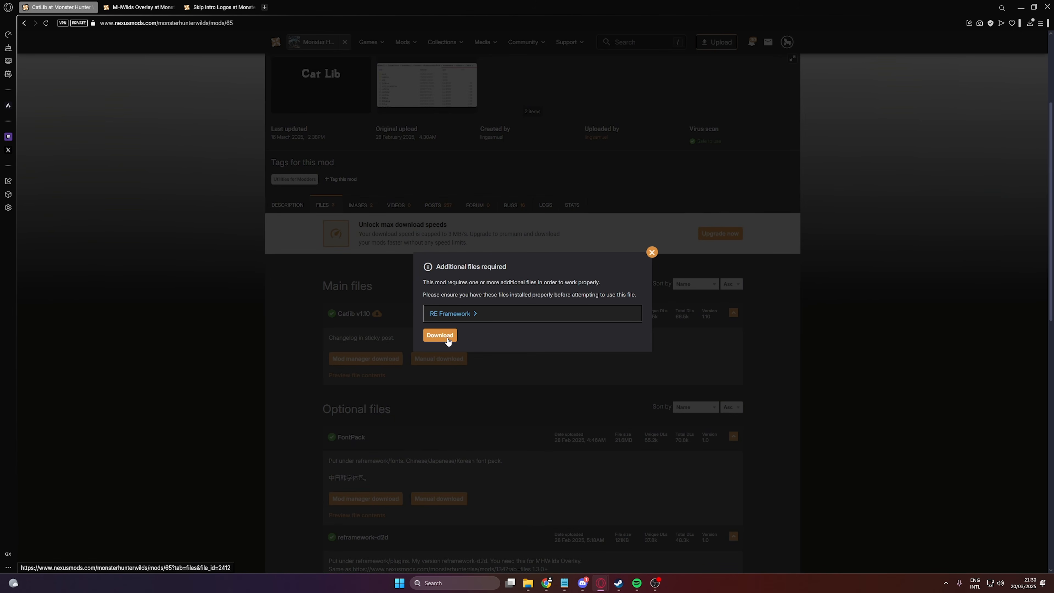
{"action": "left_click", "coordinate": [440, 336]}
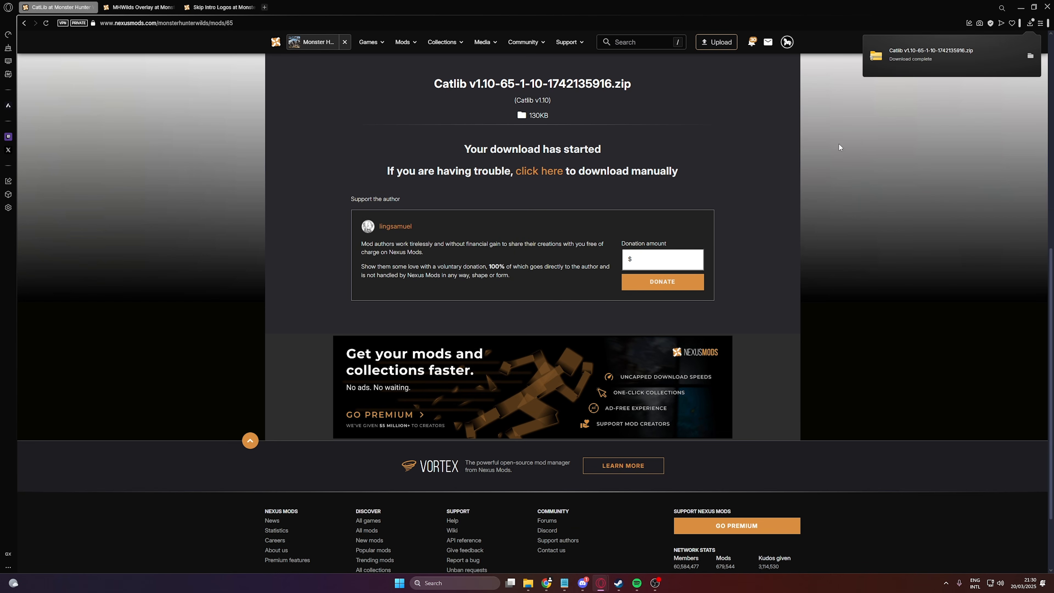
- Extract the downloaded Catlib v1.10 zip into its own folder inside MonsterHunterWilds_ModGuide
{"action": "mouse_move", "coordinate": [530, 583]}
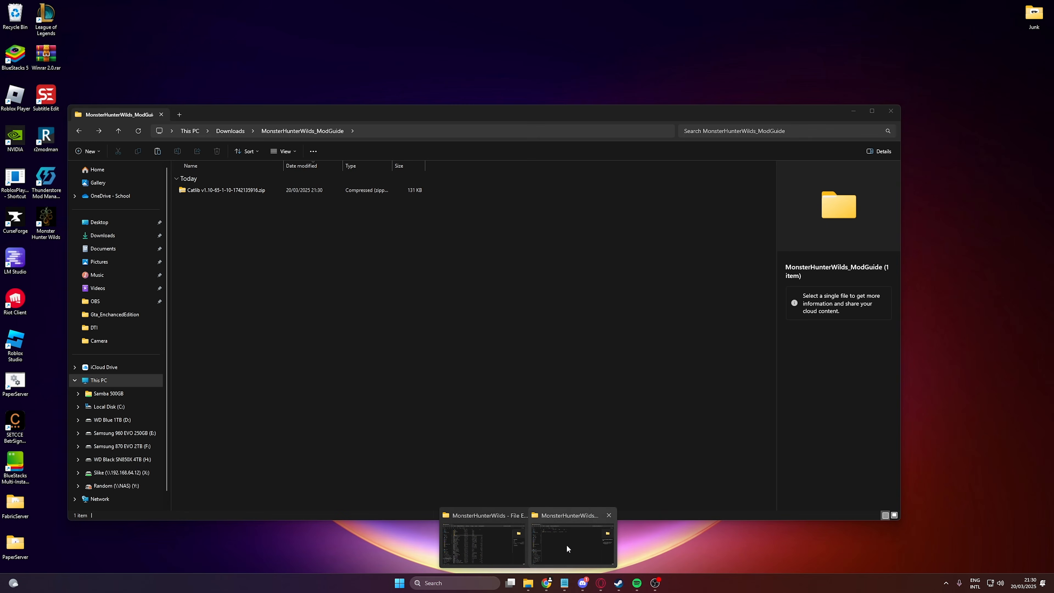
{"action": "left_click", "coordinate": [567, 545]}
{"action": "left_click", "coordinate": [315, 190]}
{"action": "right_click", "coordinate": [315, 190]}
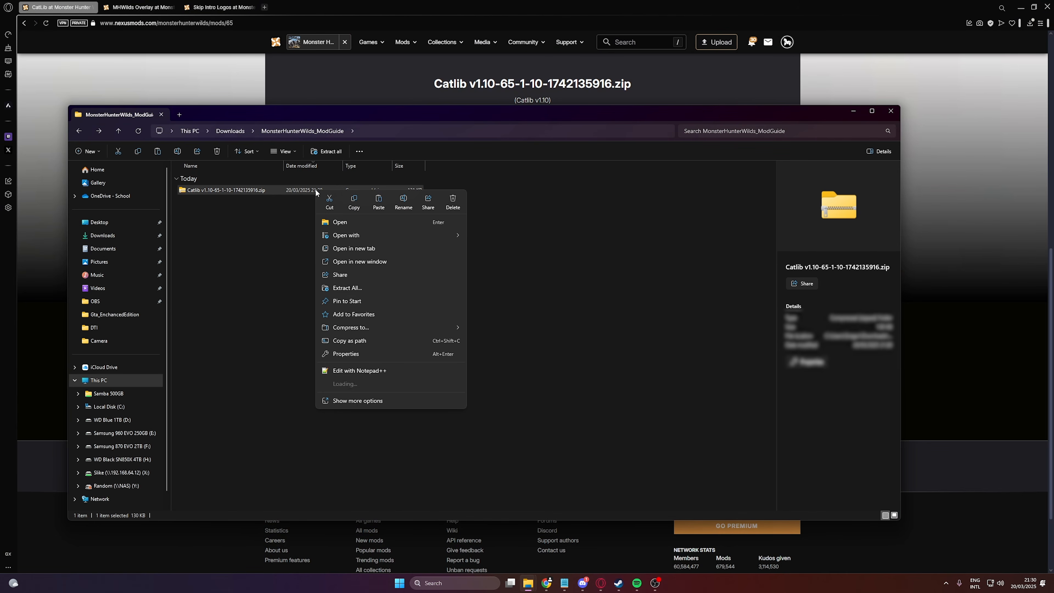
{"action": "mouse_move", "coordinate": [370, 381]}
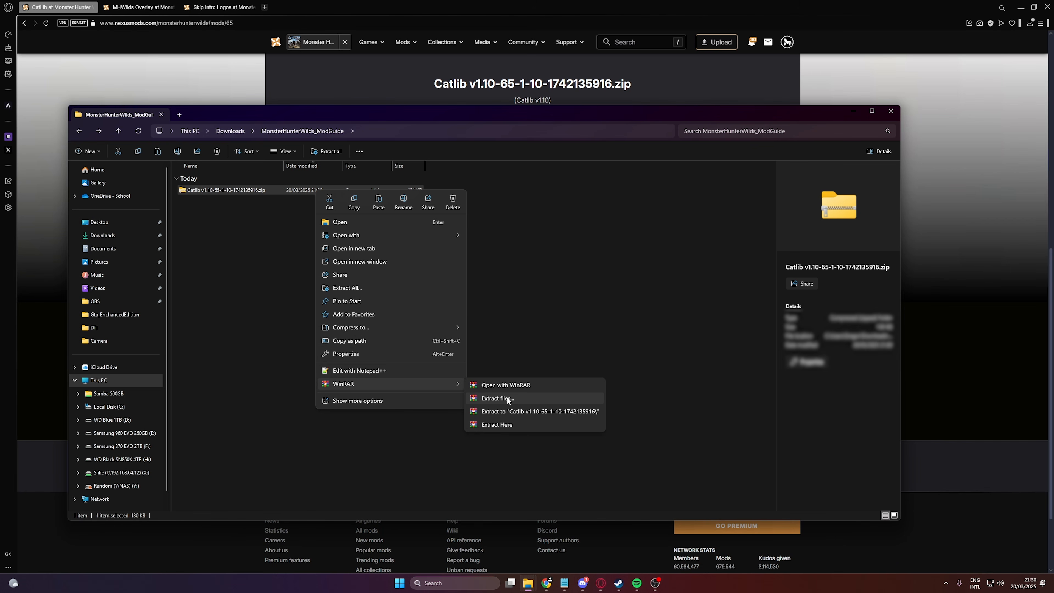
{"action": "left_click", "coordinate": [347, 288]}
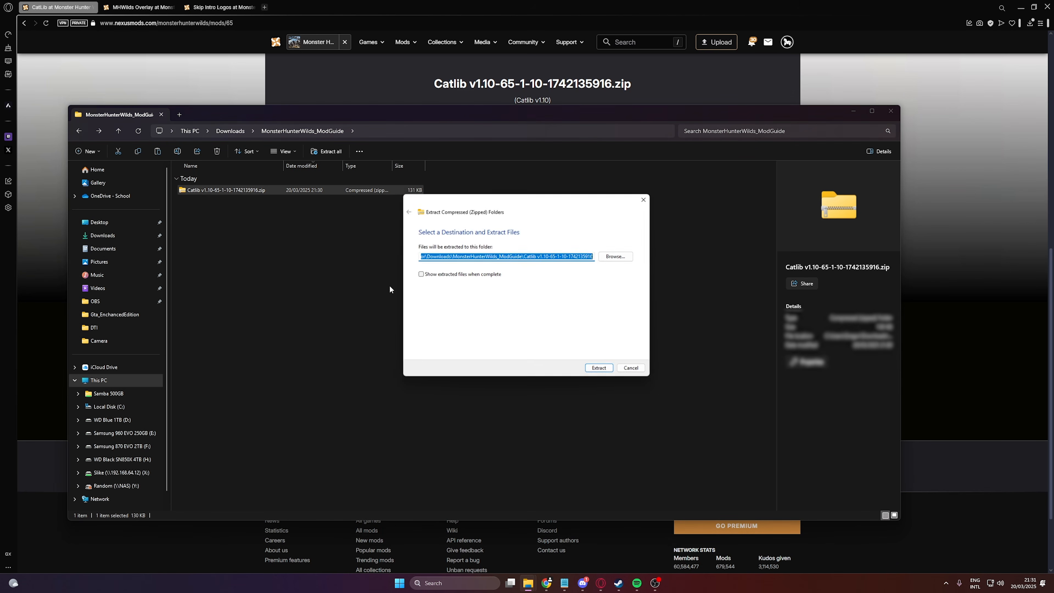
{"action": "left_click", "coordinate": [600, 369]}
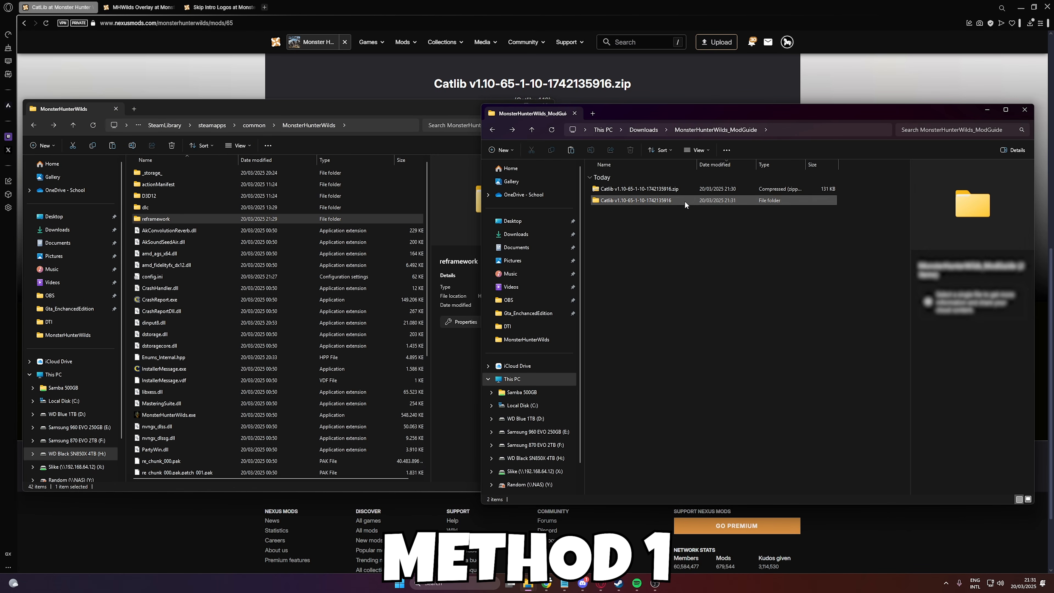
- Transfer the _CatLib folder from the extracted mod's reframework\autorun folder into the game's reframework\autorun folder, and close the mod folder window
{"action": "double_click", "coordinate": [685, 200]}
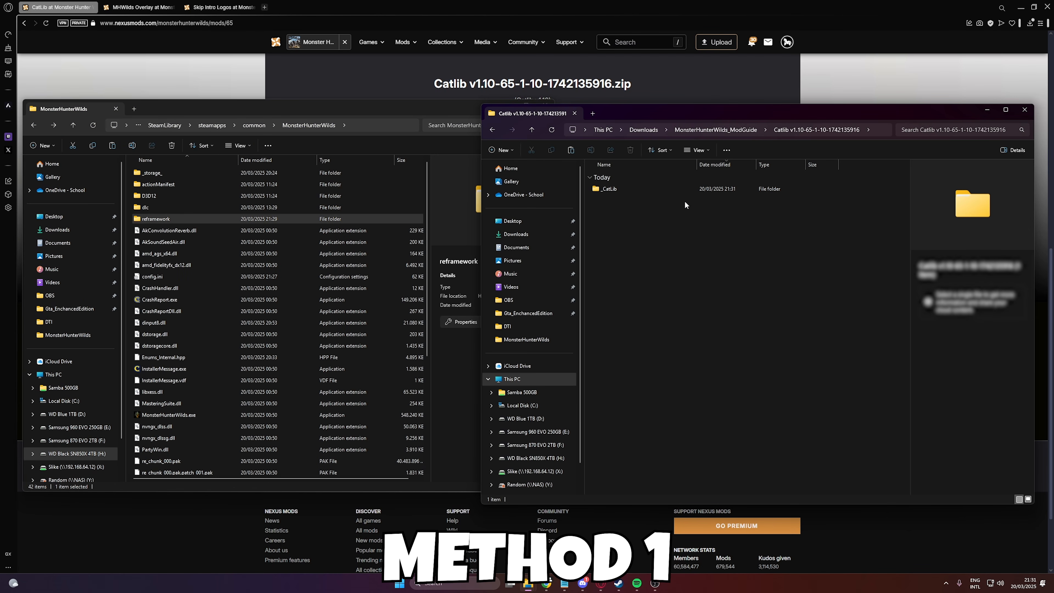
{"action": "double_click", "coordinate": [679, 188]}
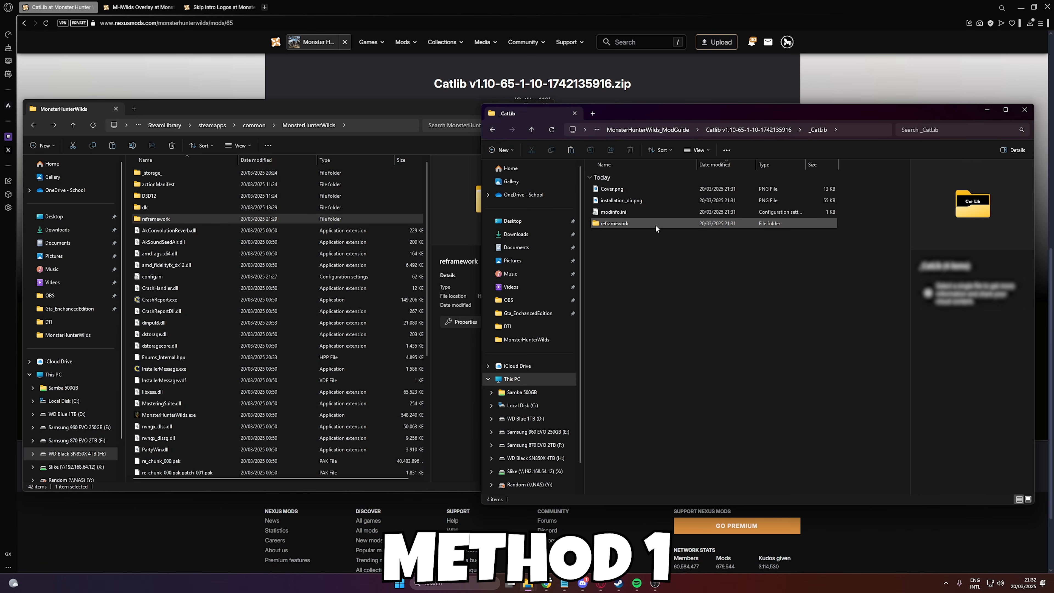
{"action": "double_click", "coordinate": [622, 222]}
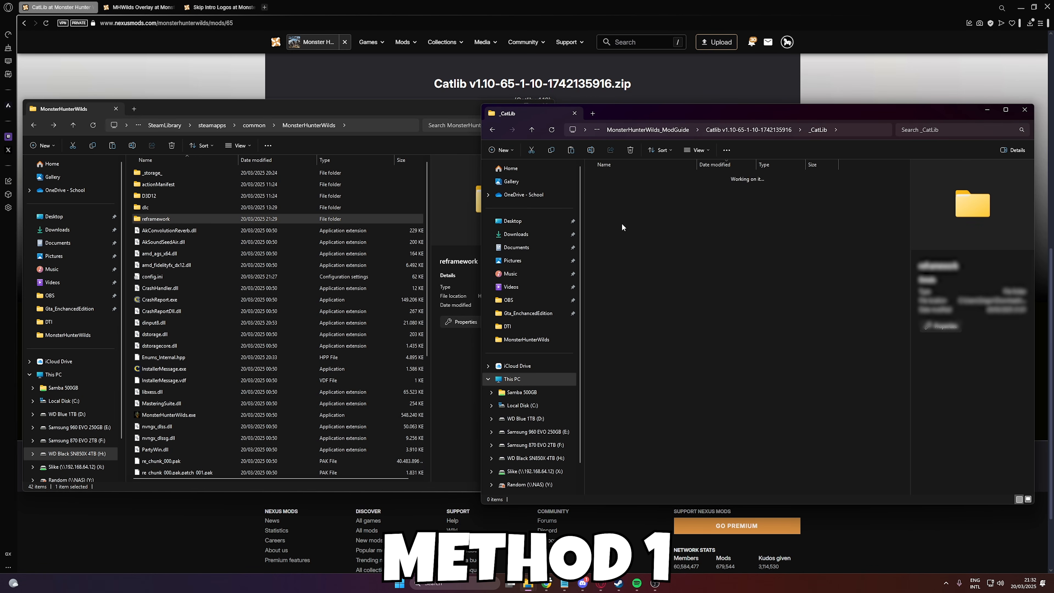
{"action": "double_click", "coordinate": [160, 219]}
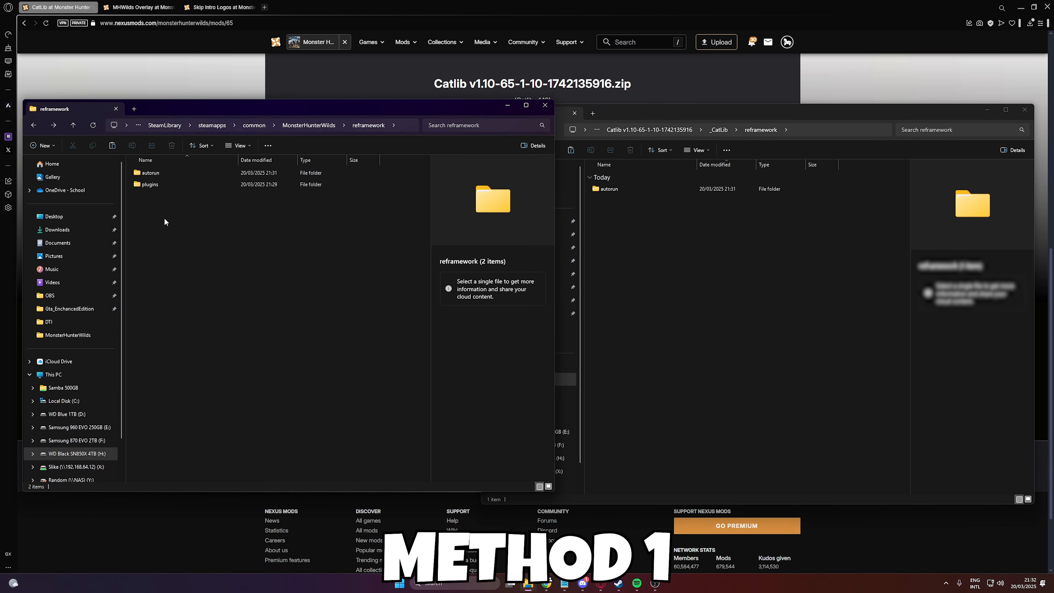
{"action": "double_click", "coordinate": [159, 174]}
{"action": "double_click", "coordinate": [622, 187]}
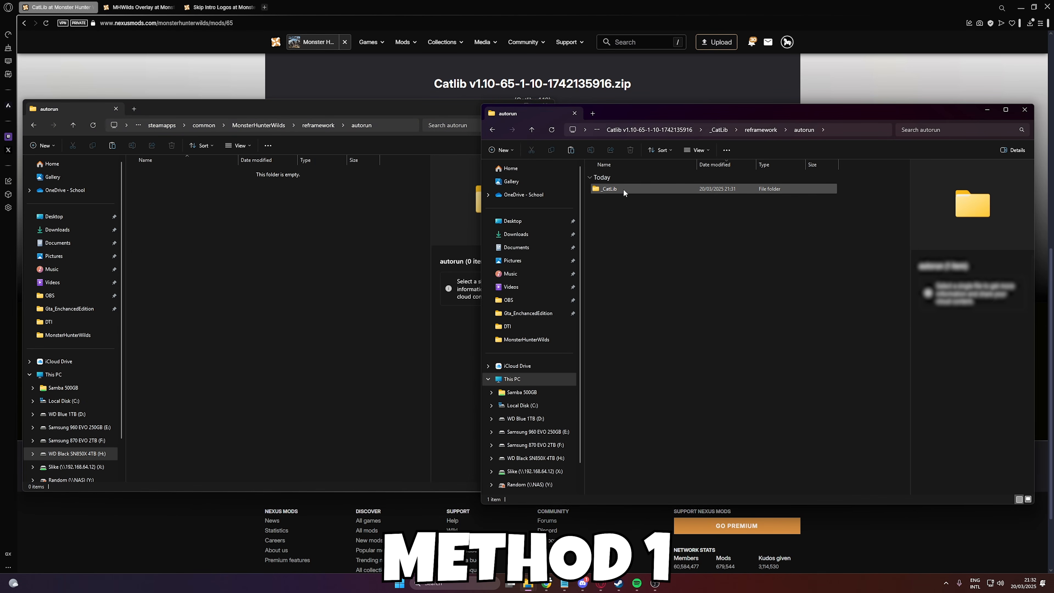
{"action": "left_click_drag", "start_coordinate": [623, 188], "coordinate": [216, 199]}
{"action": "left_click", "coordinate": [1025, 109]}
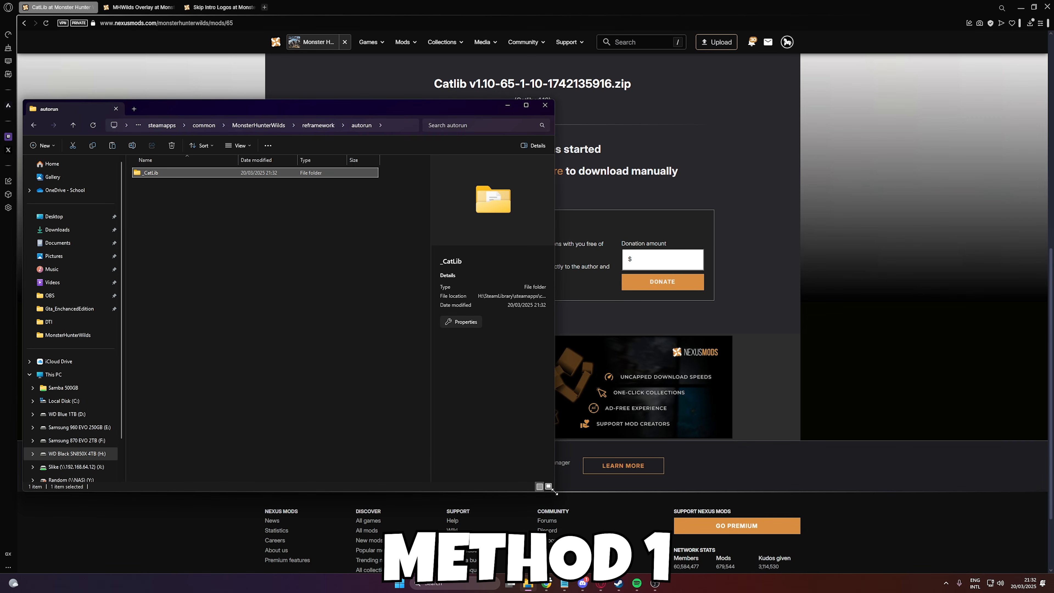
- Enlarge the game folder window, look inside the installed _CatLib folder, and return to the parent game folders
{"action": "left_click_drag", "start_coordinate": [555, 493], "coordinate": [876, 549]}
{"action": "left_click_drag", "start_coordinate": [559, 110], "coordinate": [640, 100]}
{"action": "double_click", "coordinate": [299, 167]}
{"action": "key", "text": "alt+Left"}
{"action": "key", "text": "alt+Left"}
{"action": "key", "text": "alt+Left"}
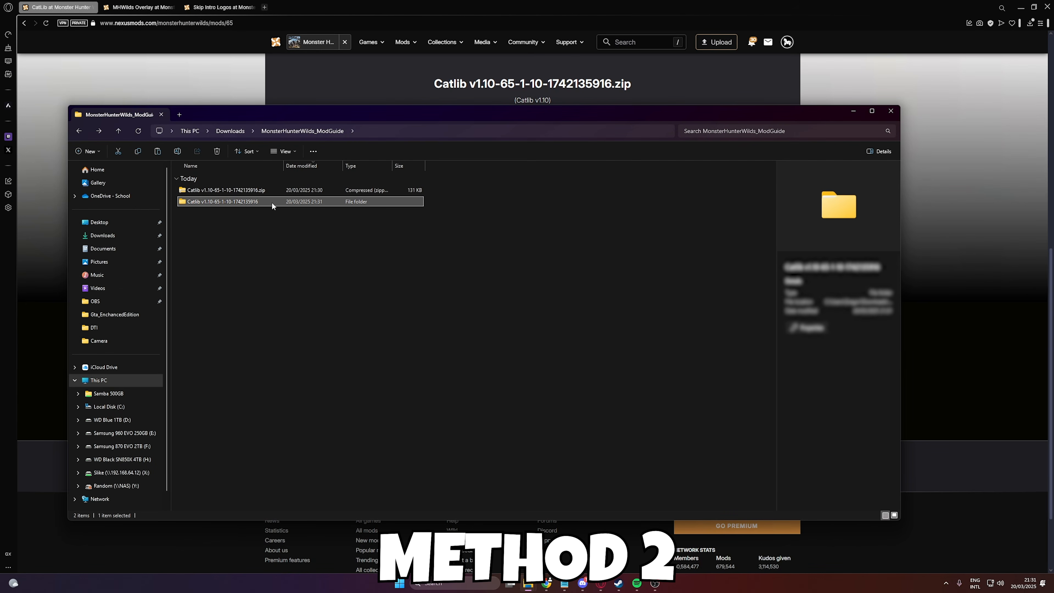
- Copy the reframework folder found in the _CatLib folder of the extracted Catlib v1.10 download
{"action": "double_click", "coordinate": [278, 189]}
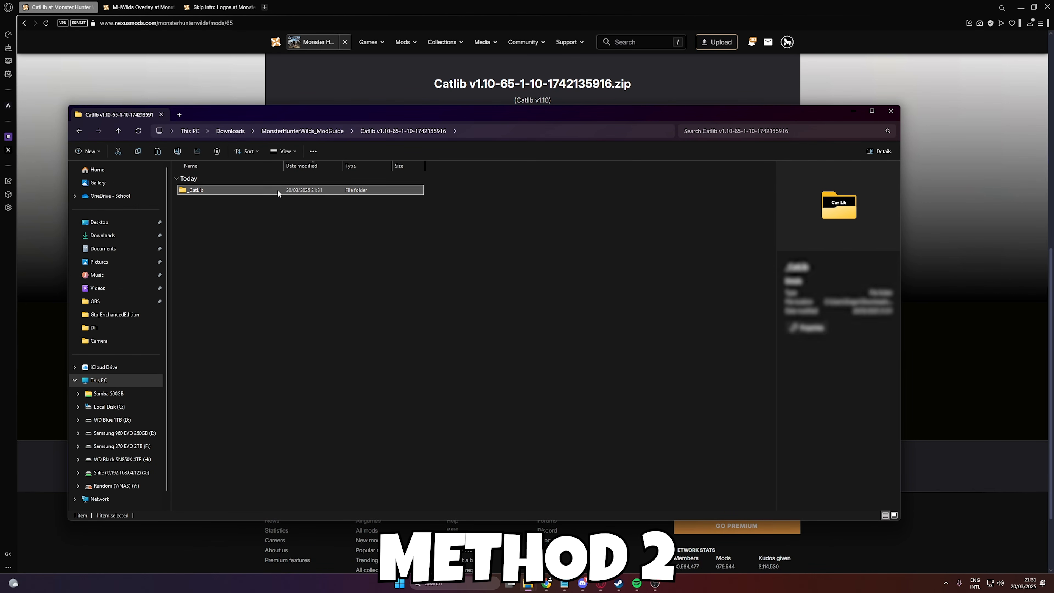
{"action": "double_click", "coordinate": [277, 190]}
{"action": "left_click", "coordinate": [273, 224]}
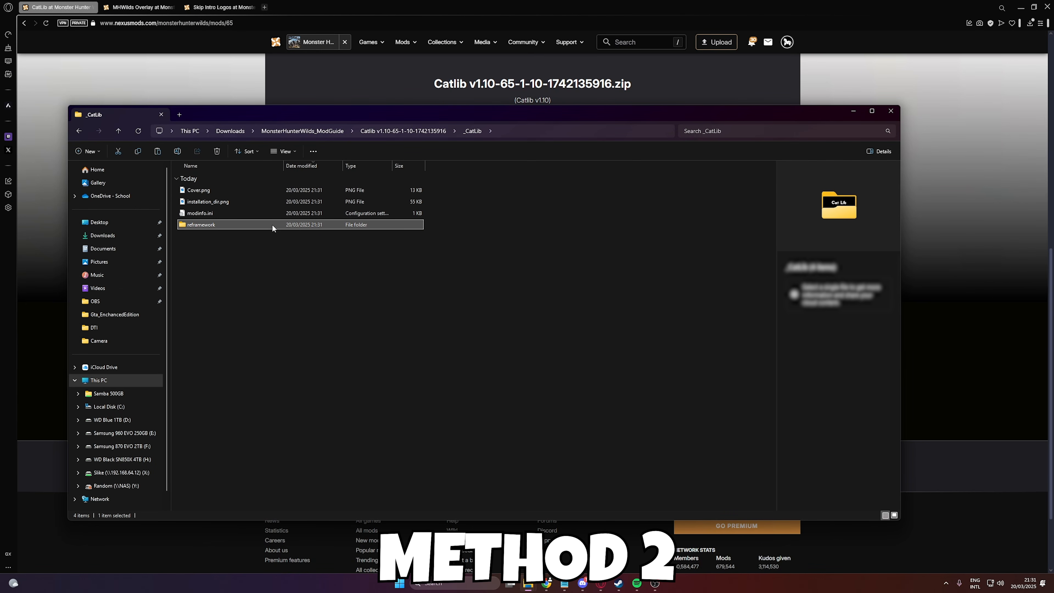
{"action": "right_click", "coordinate": [243, 224]}
{"action": "left_click", "coordinate": [284, 235]}
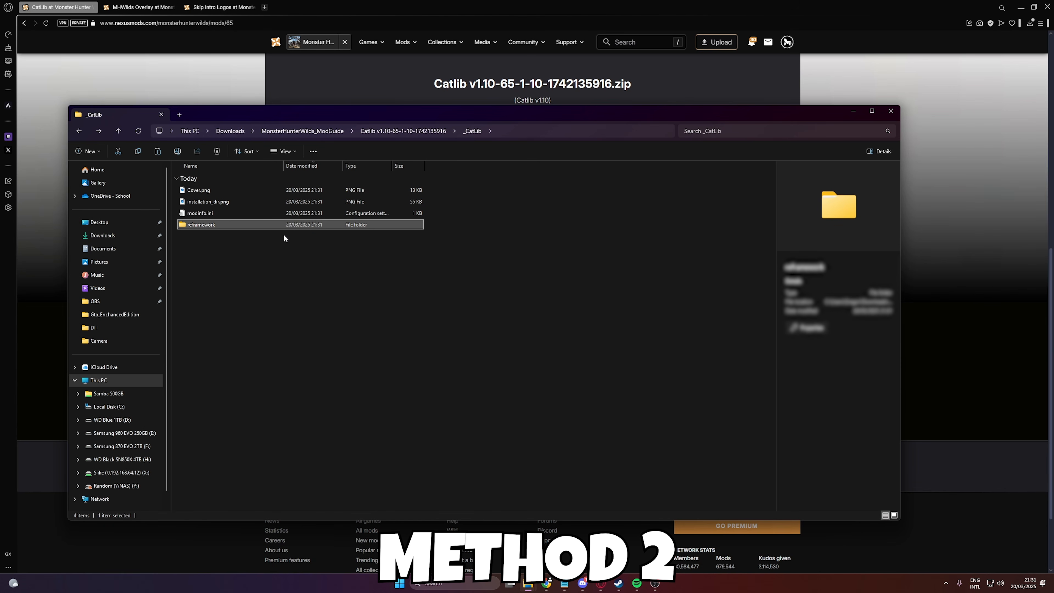
- Paste the copied reframework folder into the MonsterHunterWilds game folder and check the contents of its autorun subfolder
{"action": "left_click", "coordinate": [852, 113]}
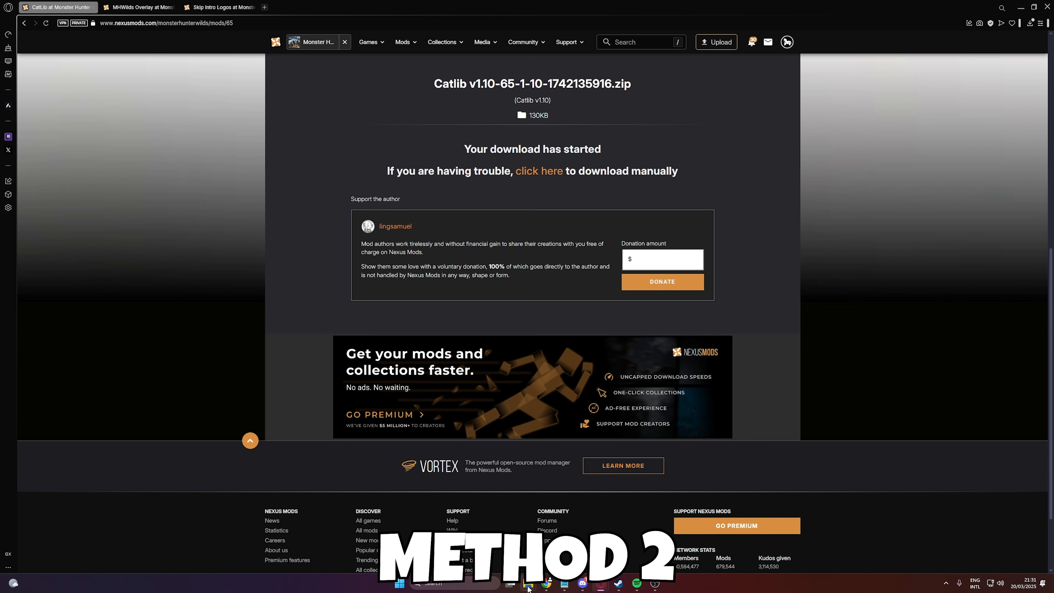
{"action": "mouse_move", "coordinate": [529, 588]}
{"action": "left_click", "coordinate": [481, 535]}
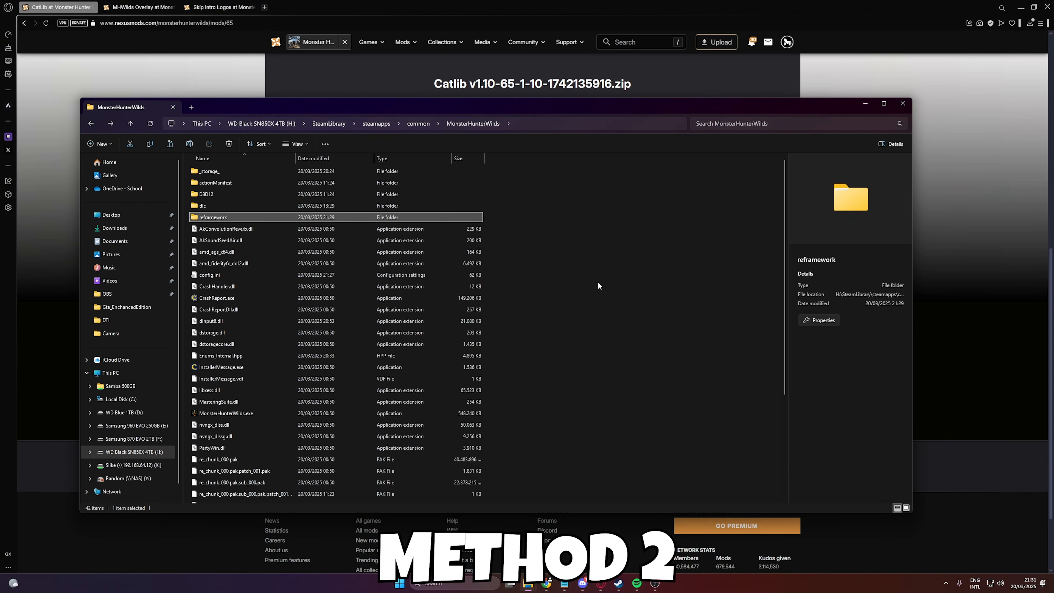
{"action": "left_click", "coordinate": [591, 274]}
{"action": "right_click", "coordinate": [566, 257]}
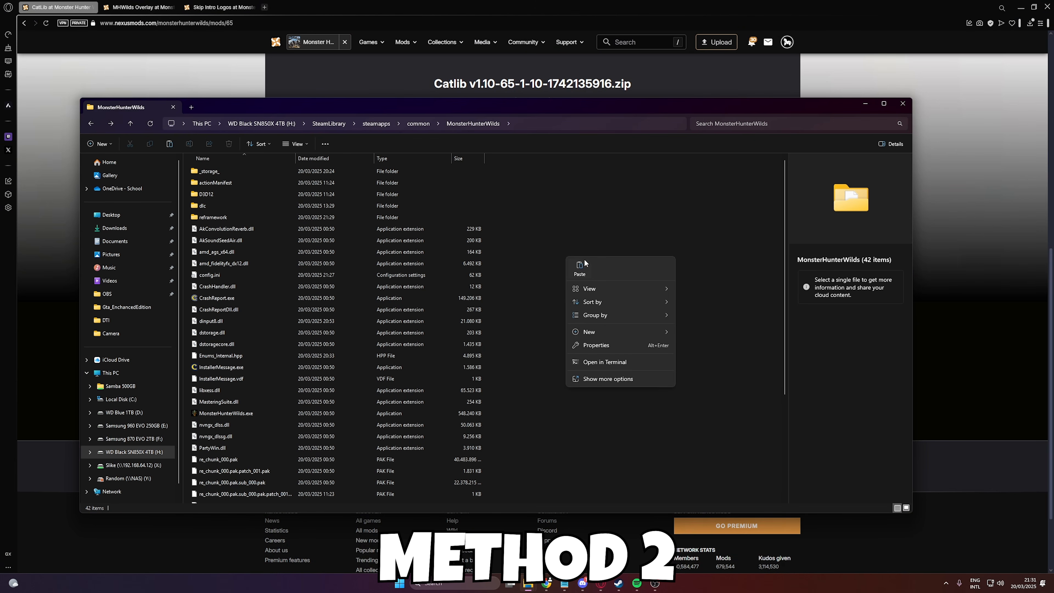
{"action": "left_click", "coordinate": [579, 262]}
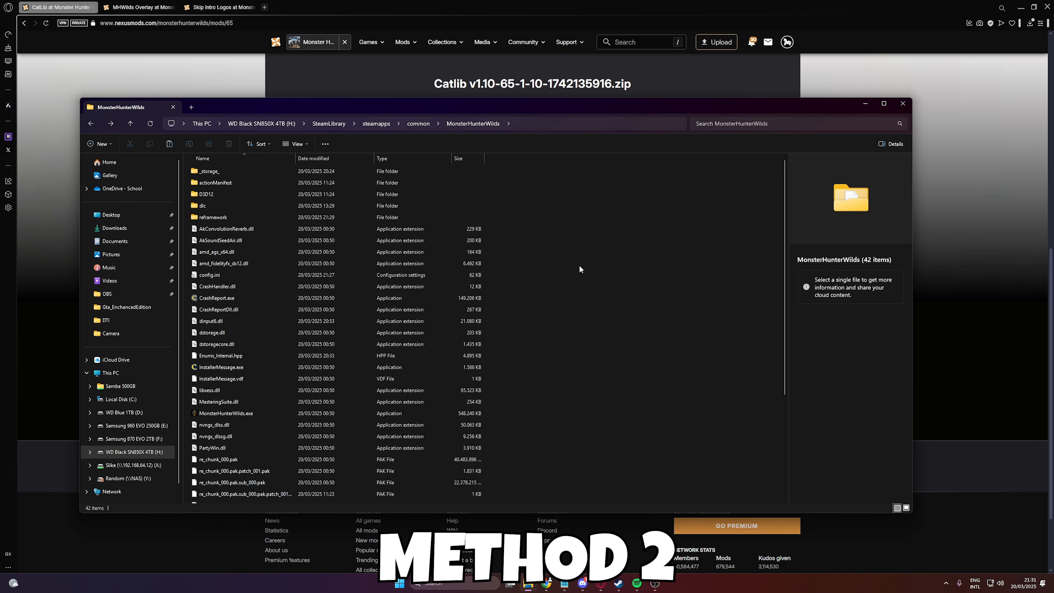
{"action": "double_click", "coordinate": [458, 216]}
{"action": "left_click", "coordinate": [214, 170]}
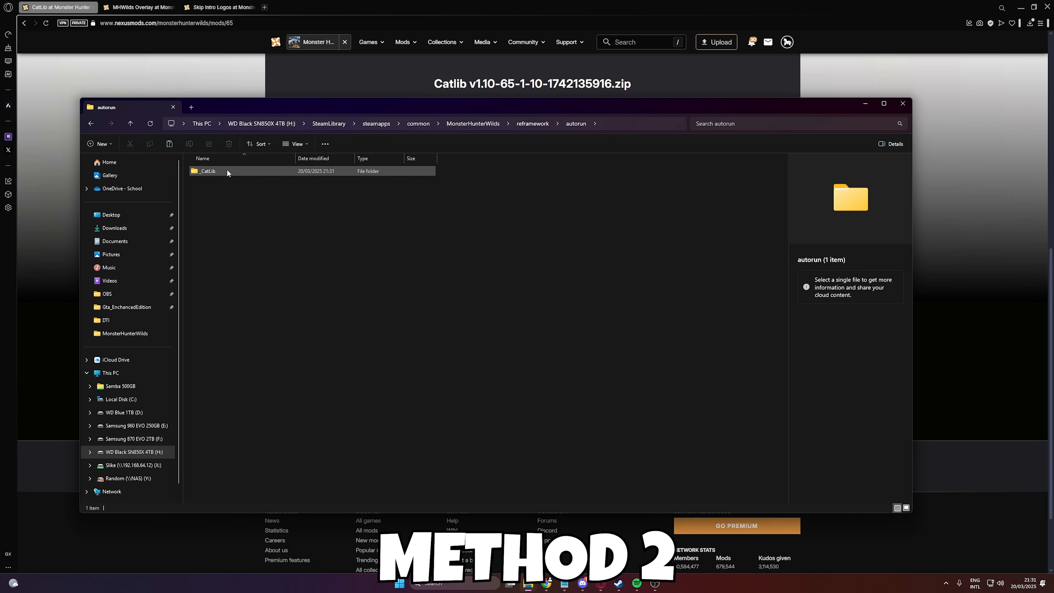
- Review the Installation instructions and final folder path in the MHWilds Overlay mod description
{"action": "left_click", "coordinate": [211, 84]}
{"action": "left_click", "coordinate": [126, 8]}
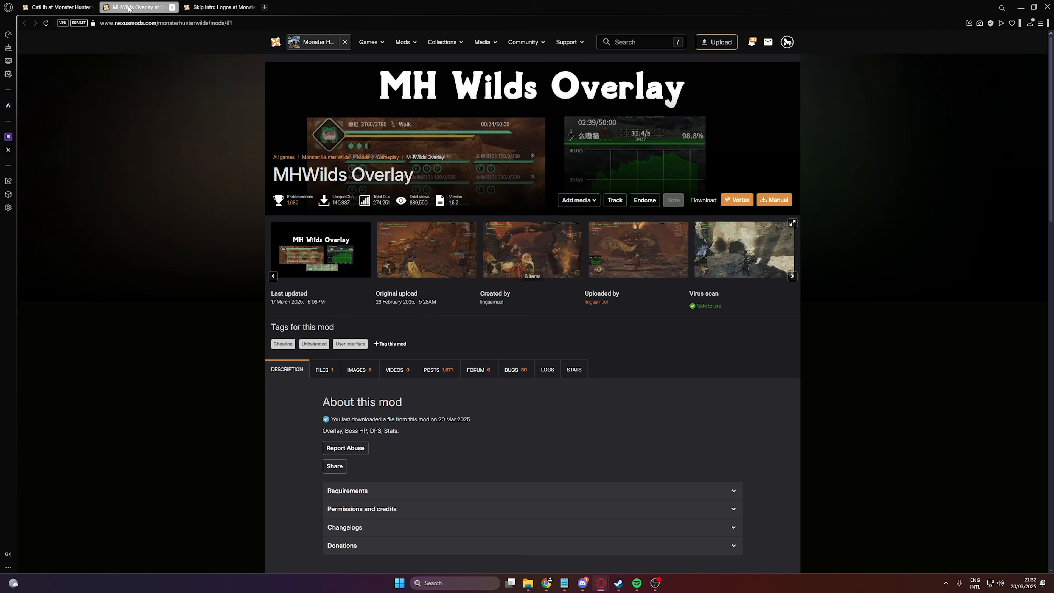
{"action": "scroll", "coordinate": [588, 311], "scroll_direction": "down", "scroll_amount": 10}
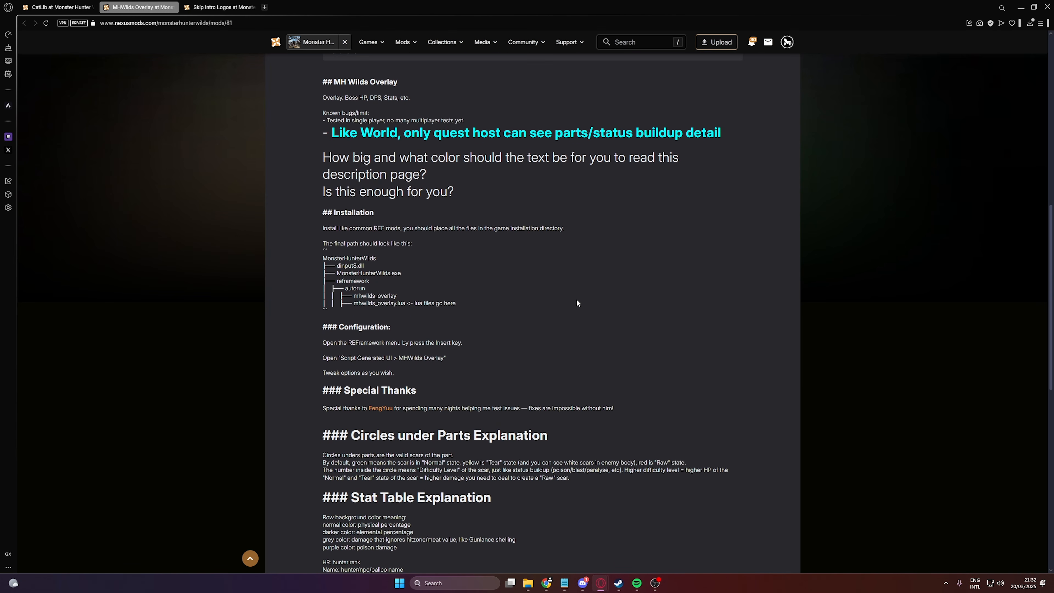
{"action": "scroll", "coordinate": [579, 306], "scroll_direction": "up", "scroll_amount": 10}
- Download the MHWilds Overlay v1.6.2 main file manually at slow speed, opening the required reframework-d2d 1.3.0+ mod in a separate tab
{"action": "left_click", "coordinate": [317, 290]}
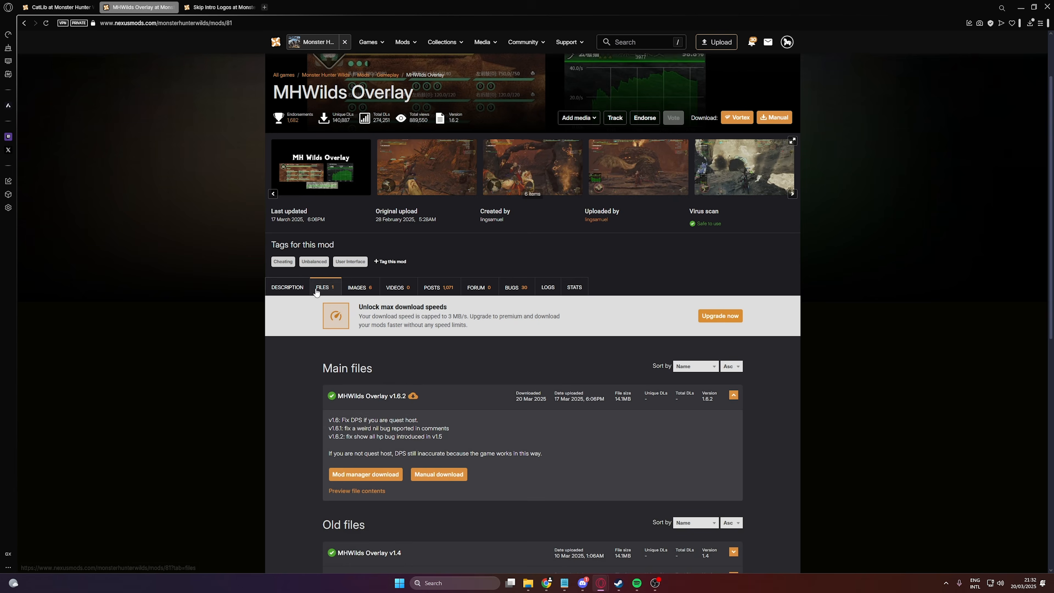
{"action": "scroll", "coordinate": [402, 299], "scroll_direction": "down", "scroll_amount": 3}
{"action": "left_click", "coordinate": [457, 354]}
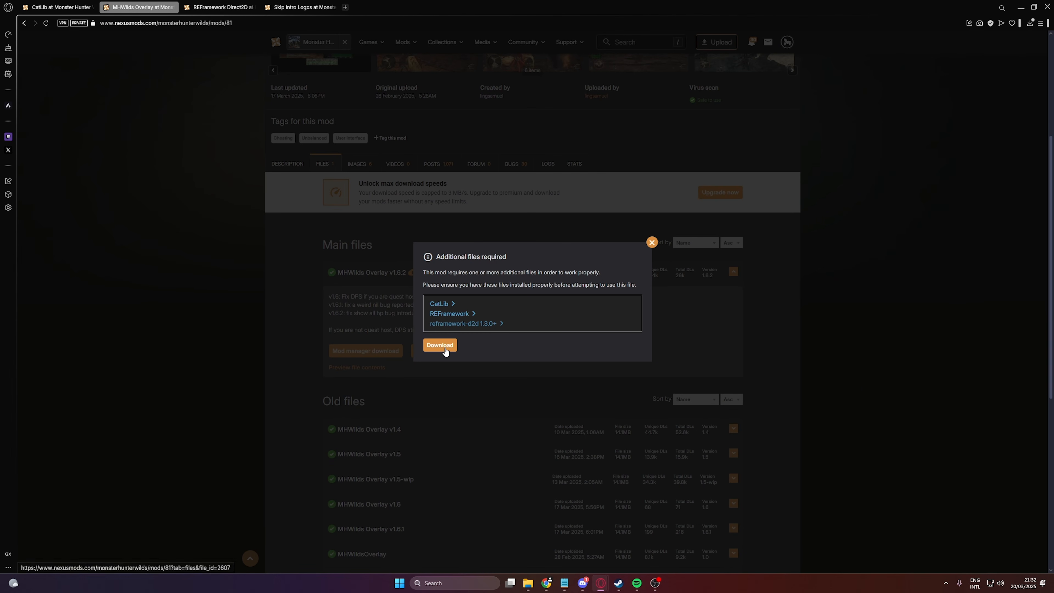
{"action": "left_click", "coordinate": [441, 346]}
{"action": "left_click", "coordinate": [566, 296]}
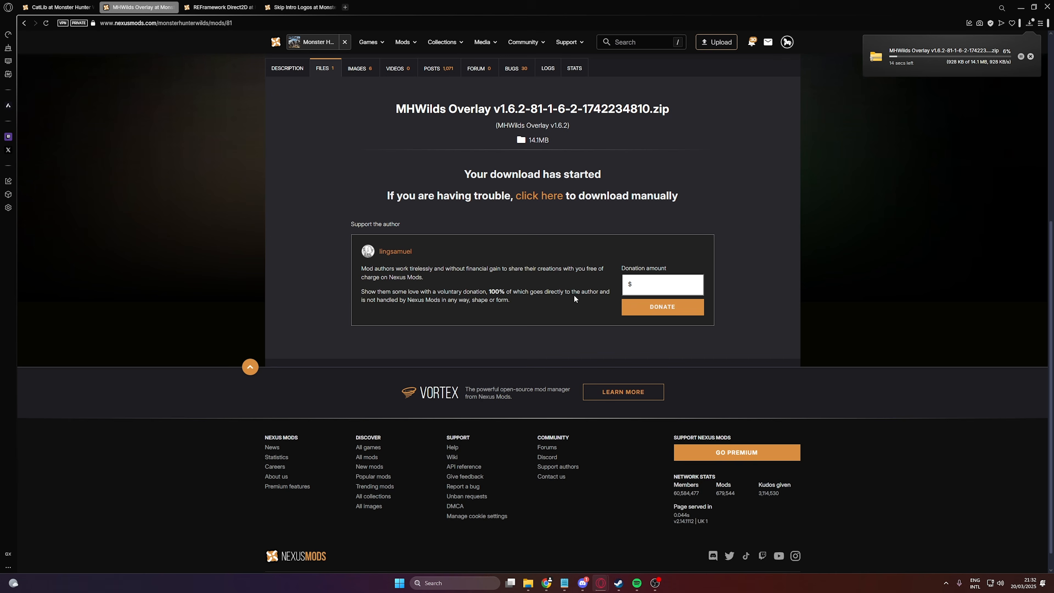
- Download the REFramework-D2D 1.3.0 main file manually from the REFramework Direct2D page, using the slow download option
{"action": "left_click", "coordinate": [219, 8]}
{"action": "scroll", "coordinate": [452, 252], "scroll_direction": "down", "scroll_amount": 3}
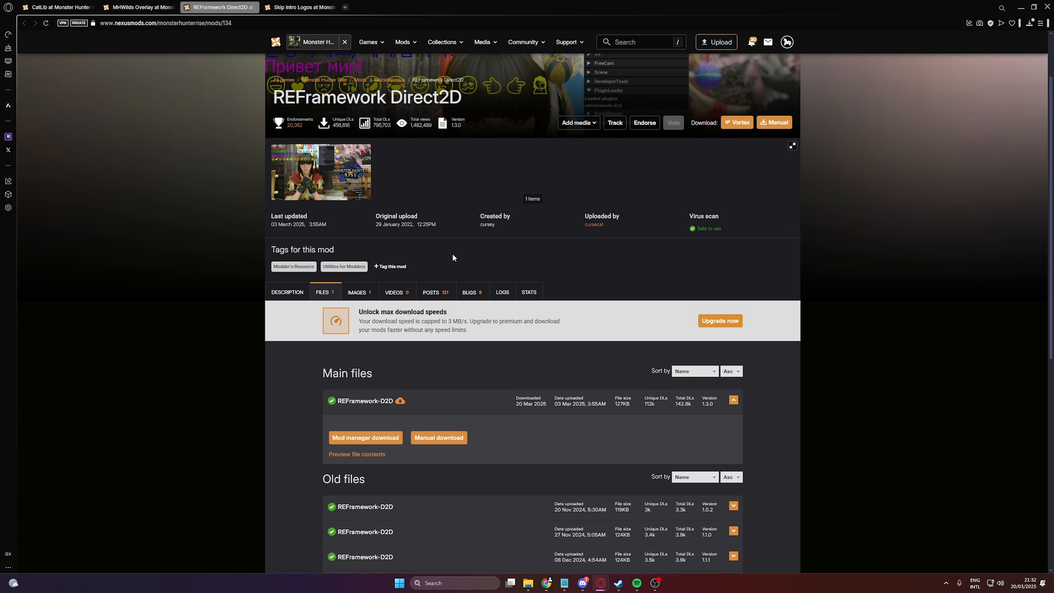
{"action": "left_click", "coordinate": [444, 393]}
{"action": "left_click", "coordinate": [445, 335]}
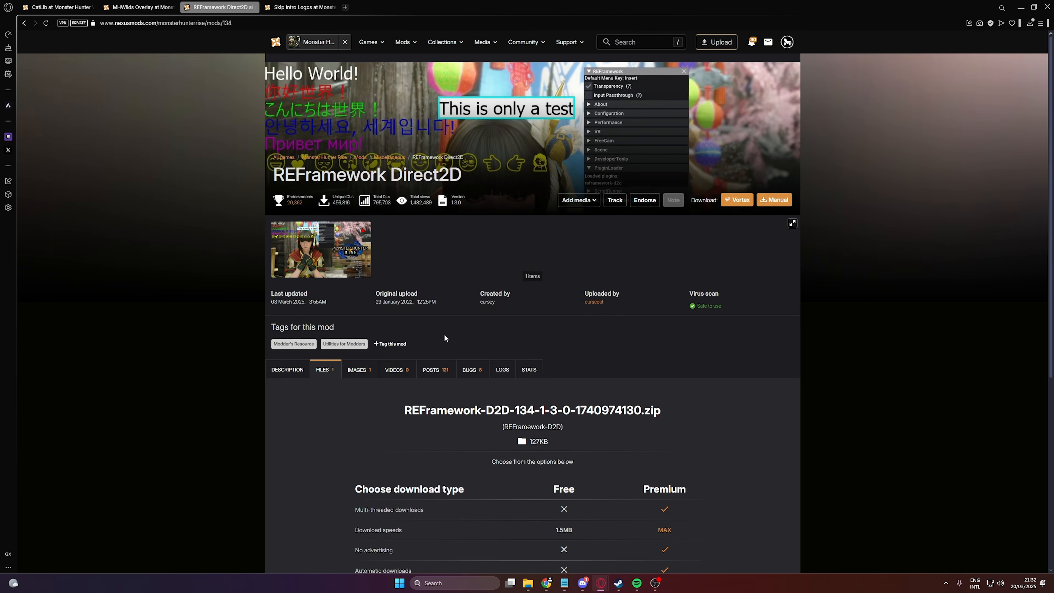
{"action": "left_click", "coordinate": [582, 292]}
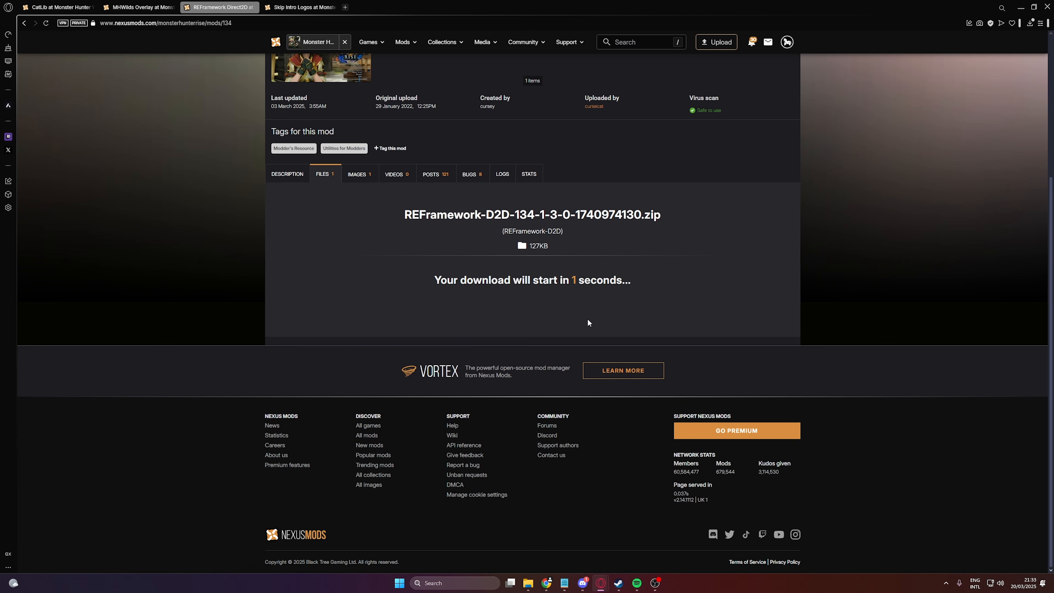
- Download the SkipIntroLogos 1.0 main file manually from the Skip Intro Logos page, using the slow download option
{"action": "left_click", "coordinate": [294, 10]}
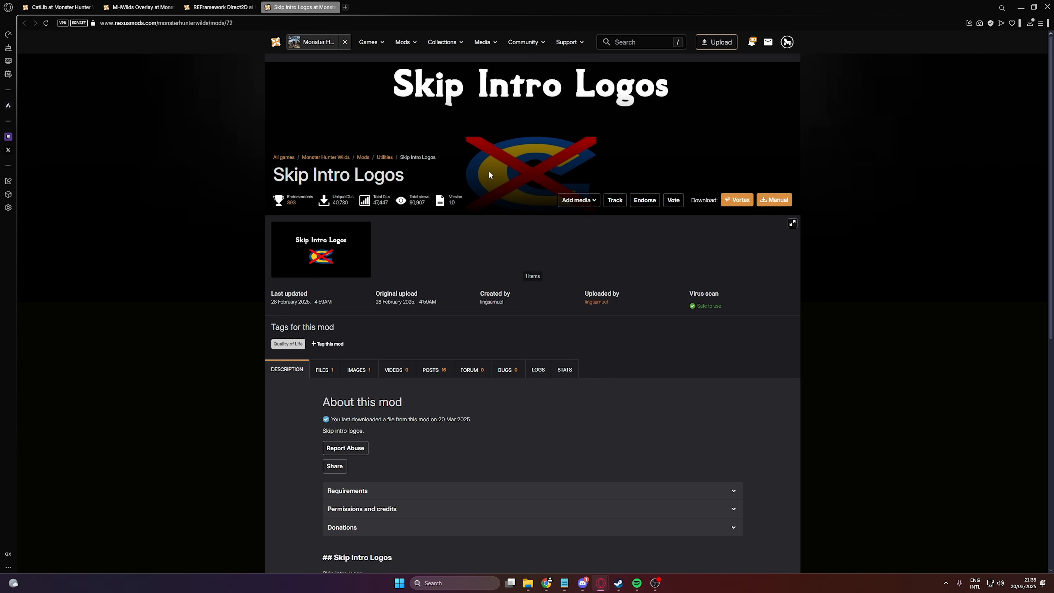
{"action": "scroll", "coordinate": [473, 236], "scroll_direction": "down", "scroll_amount": 5}
{"action": "scroll", "coordinate": [499, 236], "scroll_direction": "up", "scroll_amount": 2}
{"action": "left_click", "coordinate": [335, 249]}
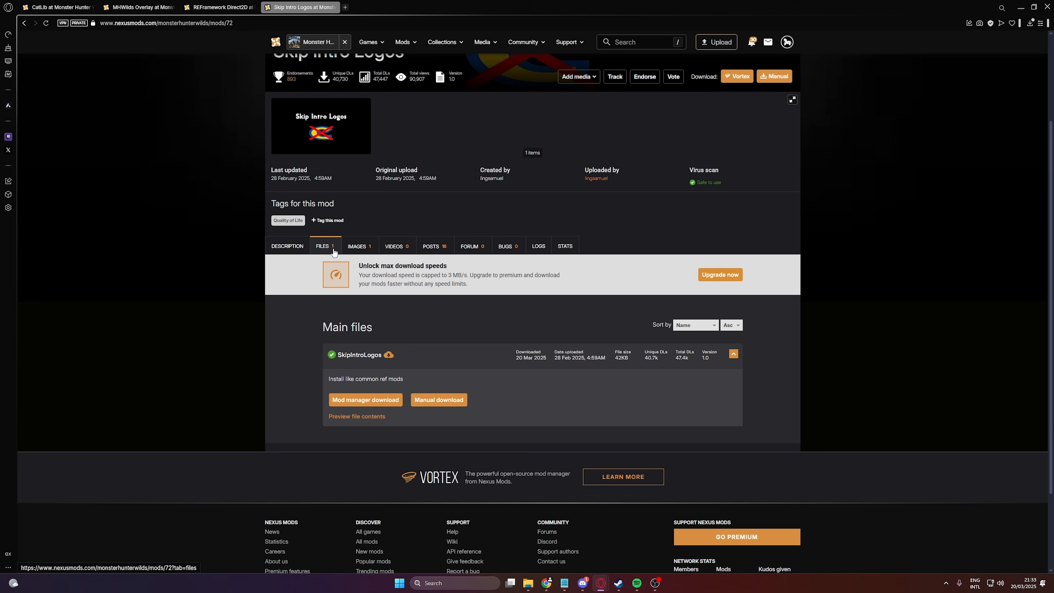
{"action": "left_click", "coordinate": [447, 400]}
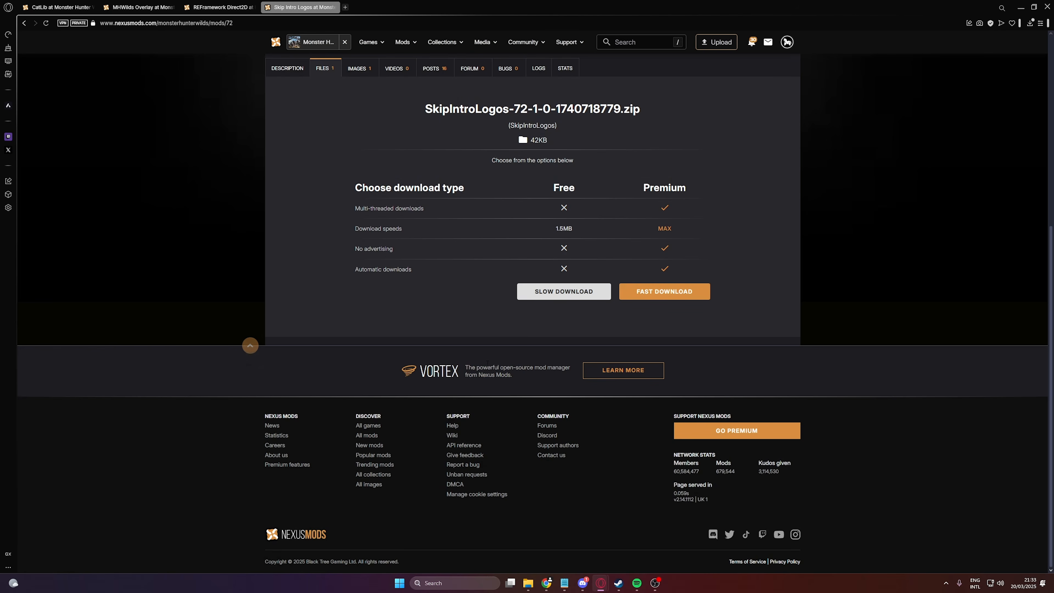
{"action": "left_click", "coordinate": [557, 294]}
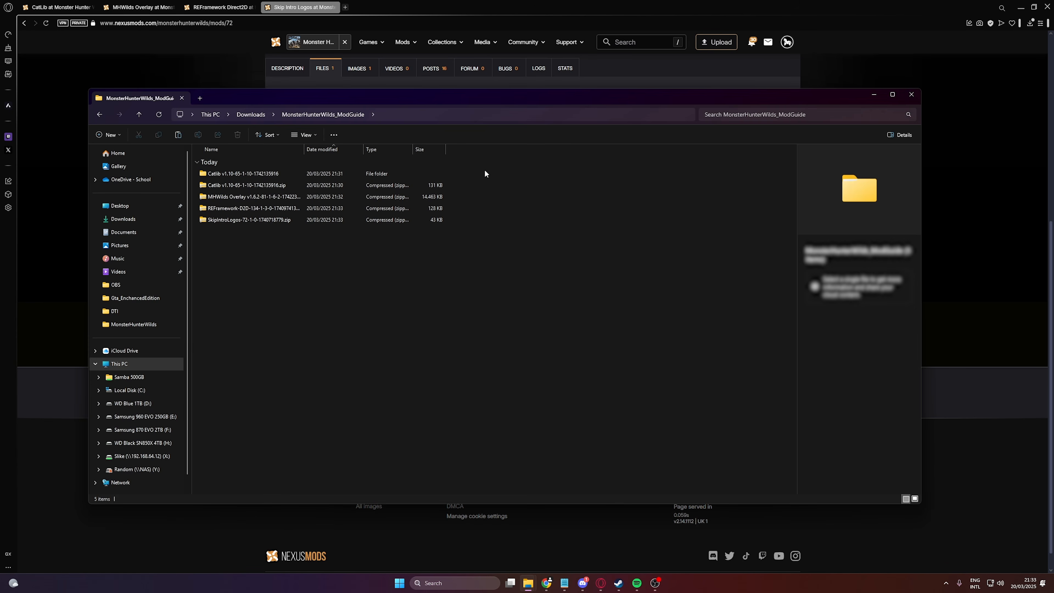
- Delete the Catlib folder and zip from MonsterHunterWilds_ModGuide, and extract the MHWilds Overlay v1.6.2 zip there
{"action": "left_click_drag", "start_coordinate": [485, 171], "coordinate": [358, 185]}
{"action": "key", "text": "Delete"}
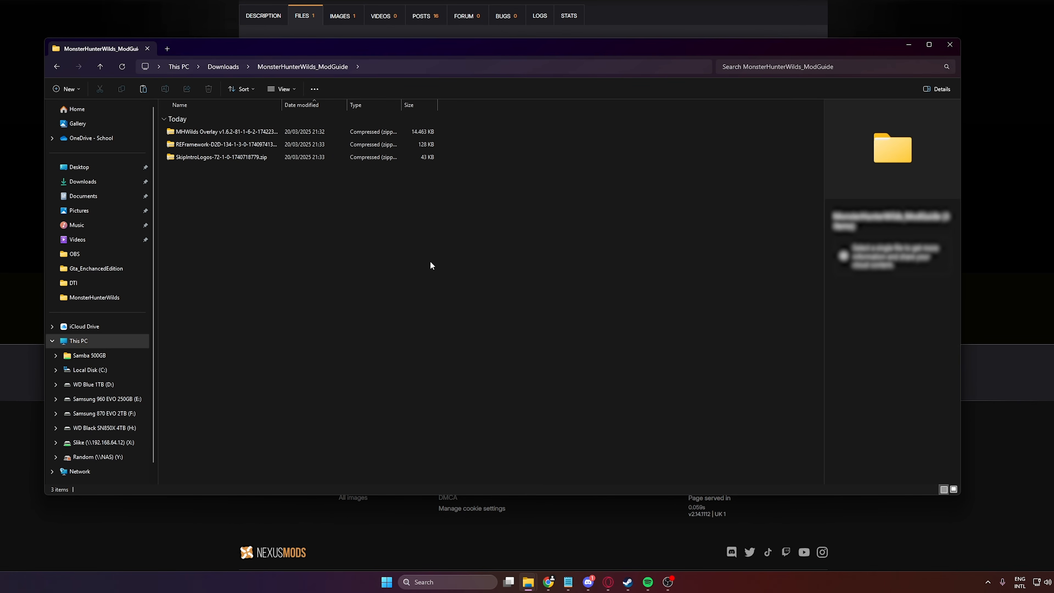
{"action": "left_click", "coordinate": [306, 129]}
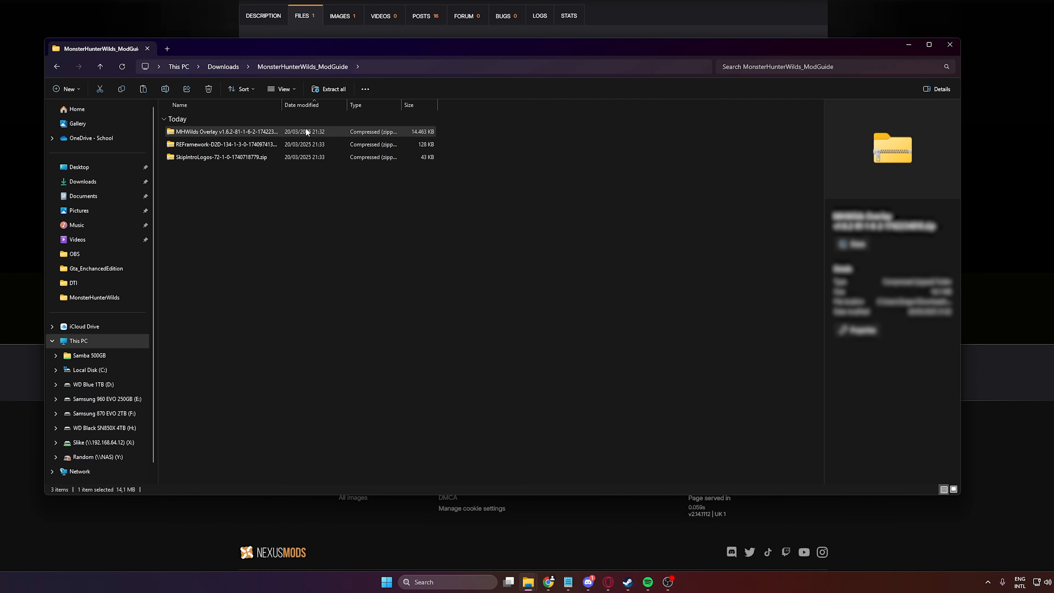
{"action": "right_click", "coordinate": [306, 129]}
{"action": "left_click", "coordinate": [365, 236]}
{"action": "left_click", "coordinate": [609, 348]}
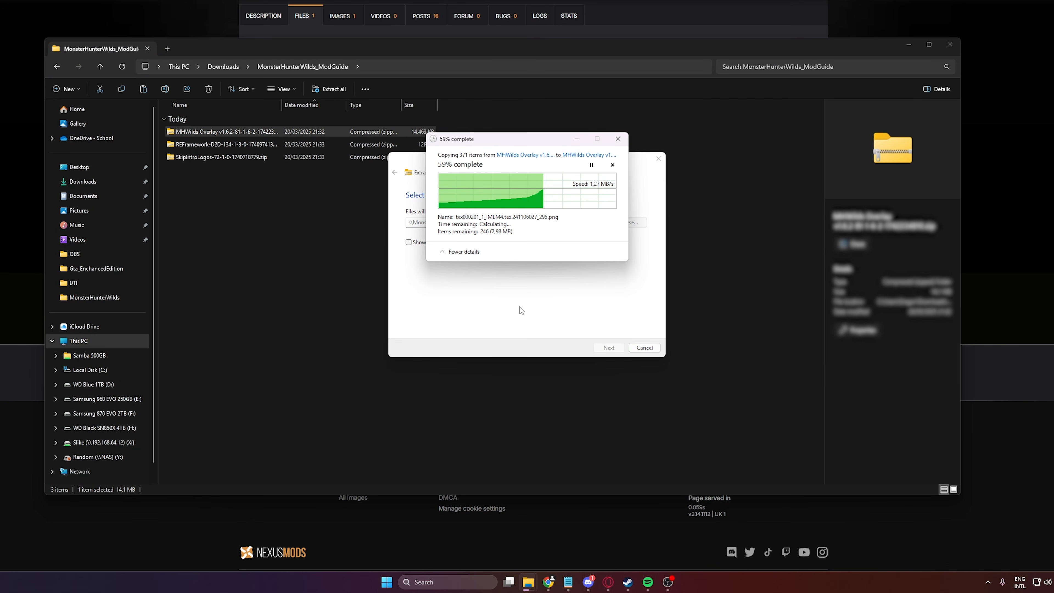
{"action": "right_click", "coordinate": [246, 147]}
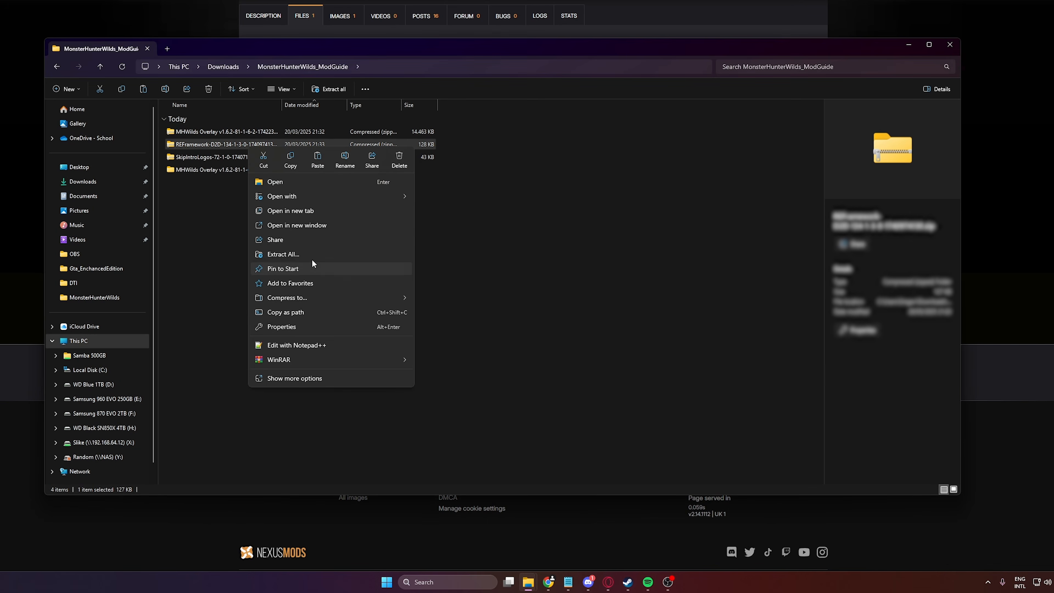
{"action": "left_click", "coordinate": [314, 255]}
{"action": "left_click", "coordinate": [602, 347]}
- Extract the MHWilds Overlay, REFramework-D2D and SkipIntroLogos zips together with WinRAR, each archive to a separate folder
{"action": "left_click_drag", "start_coordinate": [470, 239], "coordinate": [230, 132]}
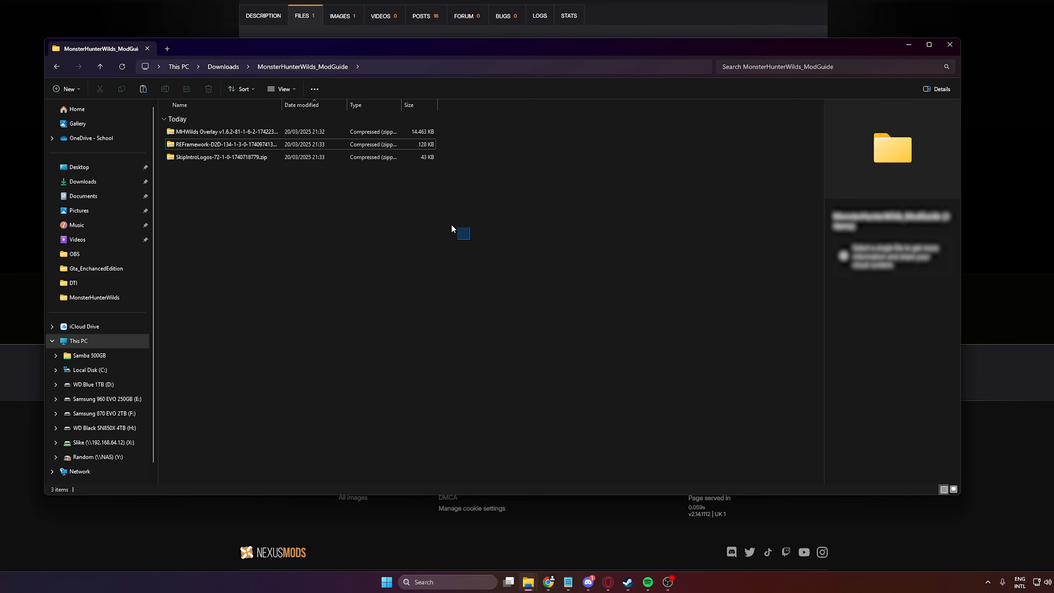
{"action": "right_click", "coordinate": [272, 128]}
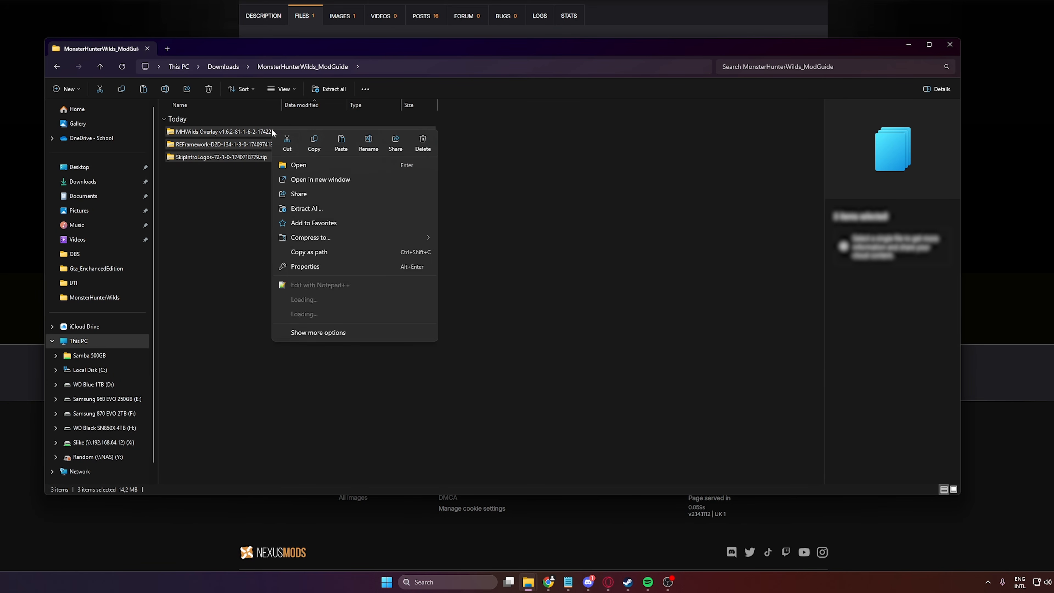
{"action": "mouse_move", "coordinate": [427, 303]}
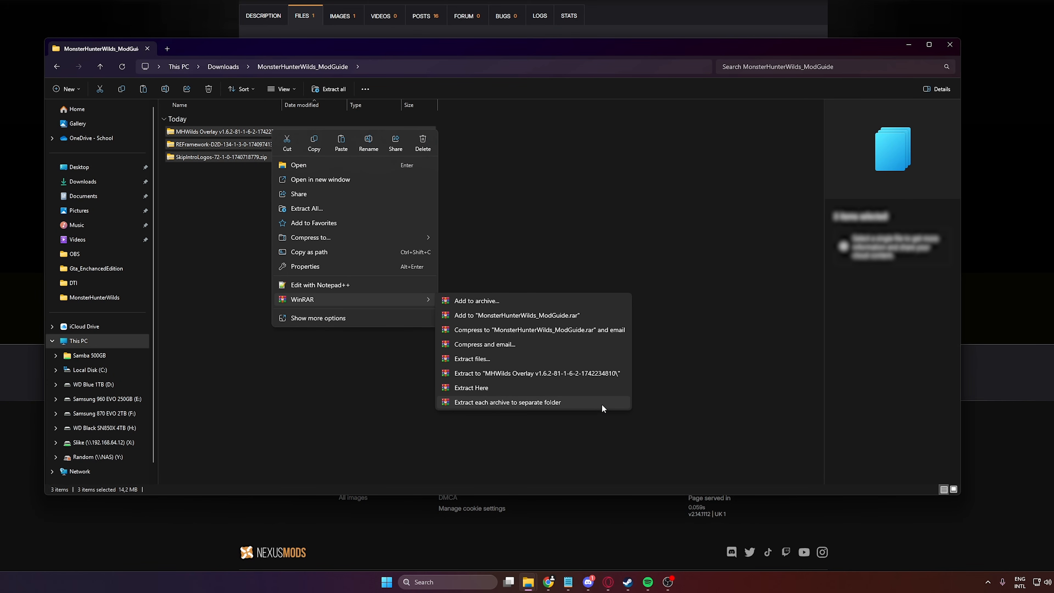
{"action": "left_click", "coordinate": [603, 404]}
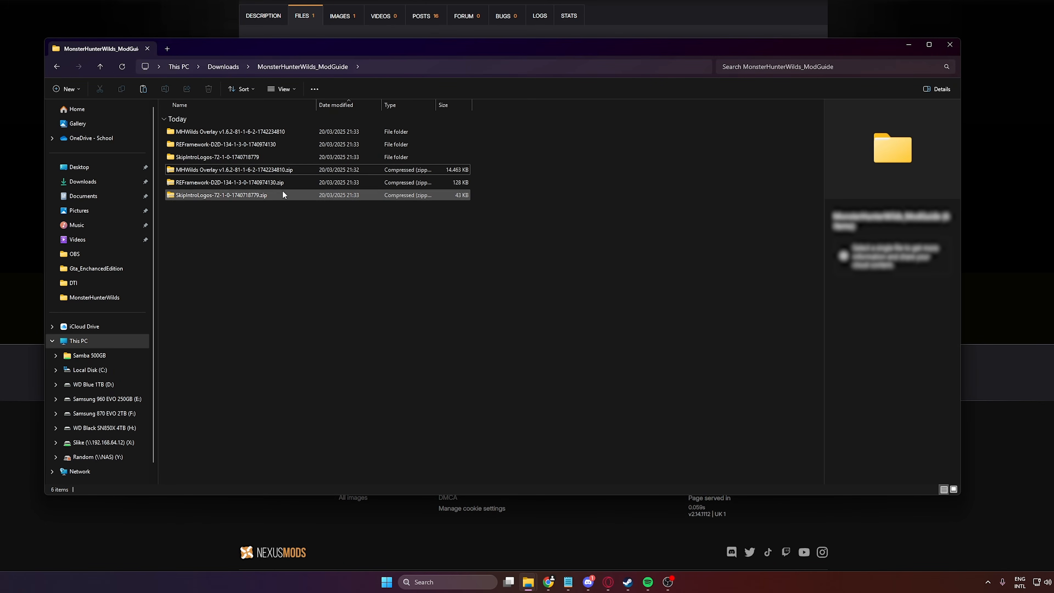
- Examine the extracted REFramework-D2D folder, looking through its reframework folder and the subfolders inside
{"action": "left_click", "coordinate": [222, 145]}
{"action": "double_click", "coordinate": [294, 144]}
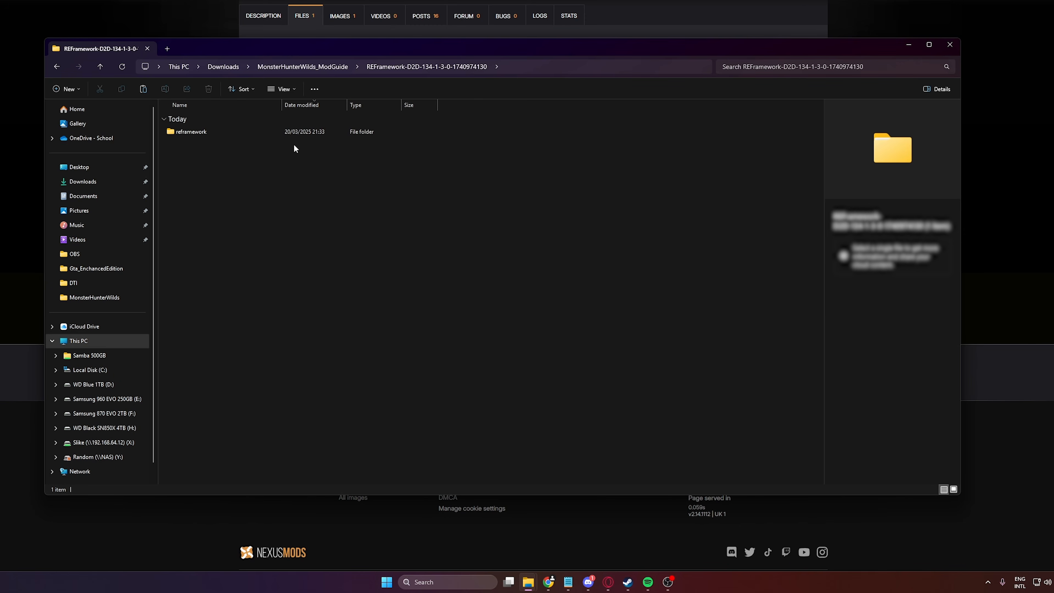
{"action": "double_click", "coordinate": [250, 131]}
{"action": "double_click", "coordinate": [251, 130]}
{"action": "key", "text": "alt+Left"}
{"action": "double_click", "coordinate": [236, 145]}
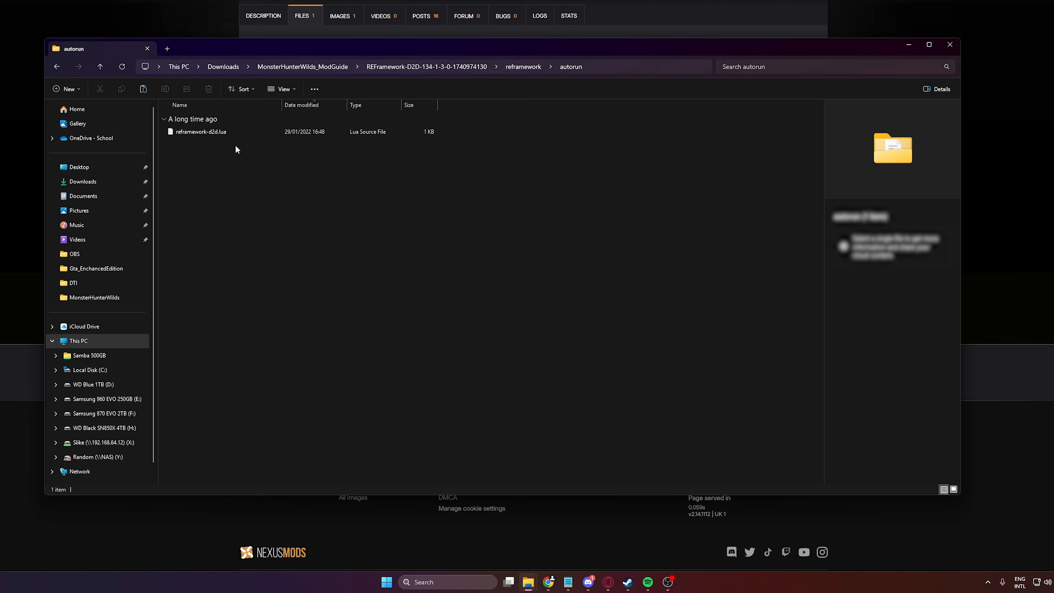
{"action": "key", "text": "alt+Left"}
{"action": "key", "text": "alt+Left"}
{"action": "key", "text": "alt+Left"}
- Copy the reframework folder from the extracted REFramework-D2D folder into the MonsterHunterWilds game folder
{"action": "left_click", "coordinate": [279, 144]}
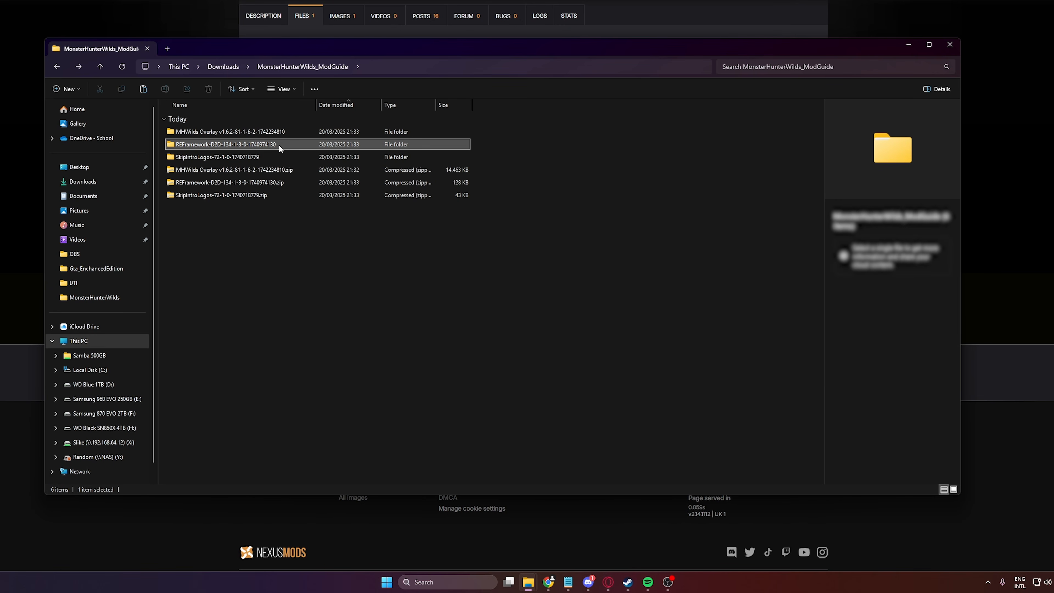
{"action": "double_click", "coordinate": [277, 145]}
{"action": "left_click", "coordinate": [253, 131]}
{"action": "right_click", "coordinate": [255, 129]}
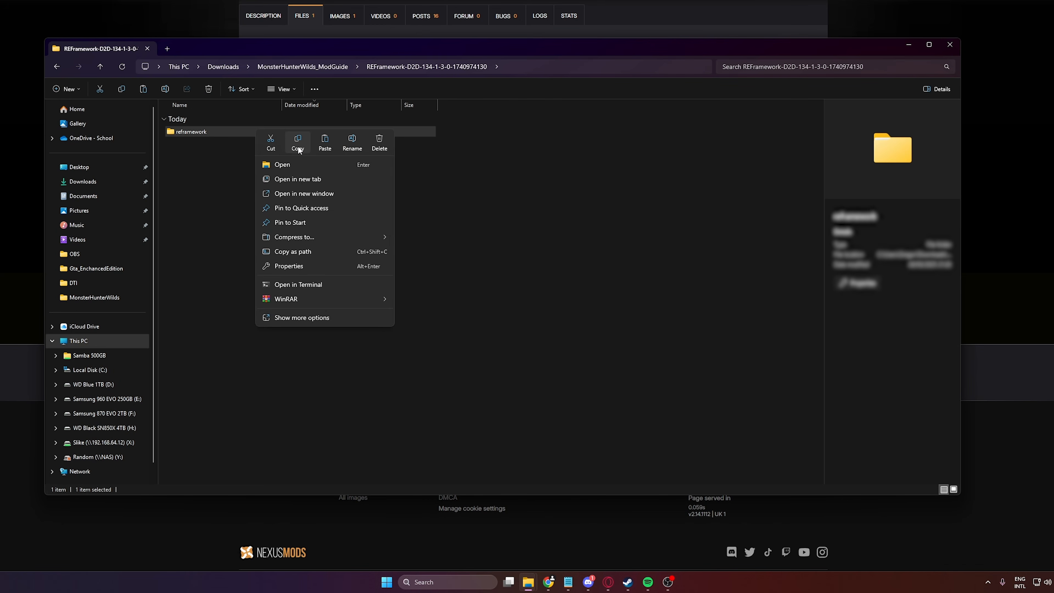
{"action": "left_click", "coordinate": [299, 144]}
{"action": "mouse_move", "coordinate": [528, 583]}
{"action": "left_click", "coordinate": [462, 533]}
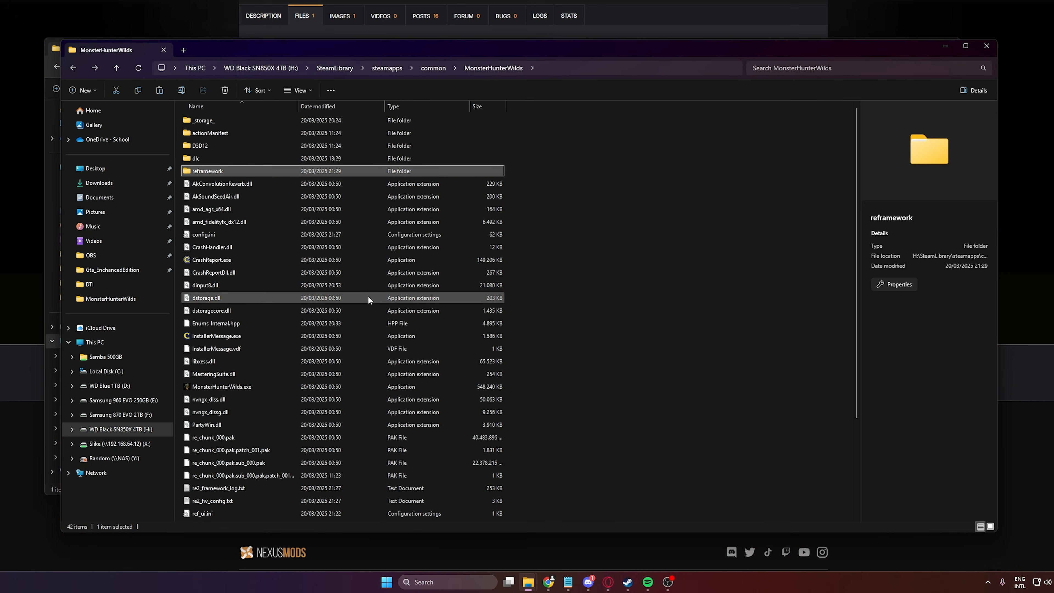
{"action": "left_click_drag", "start_coordinate": [392, 51], "coordinate": [380, 59]}
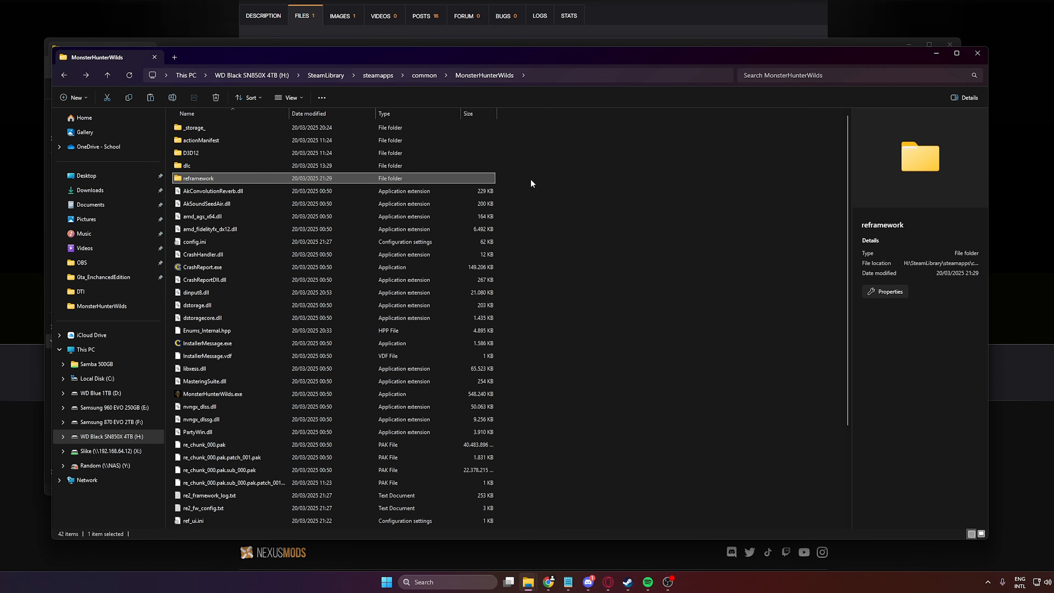
{"action": "right_click", "coordinate": [574, 178]}
{"action": "key", "text": "Escape"}
- Check the plugins and autorun folders inside the game's reframework folder
{"action": "double_click", "coordinate": [451, 178]}
{"action": "double_click", "coordinate": [270, 137]}
{"action": "key", "text": "alt+Left"}
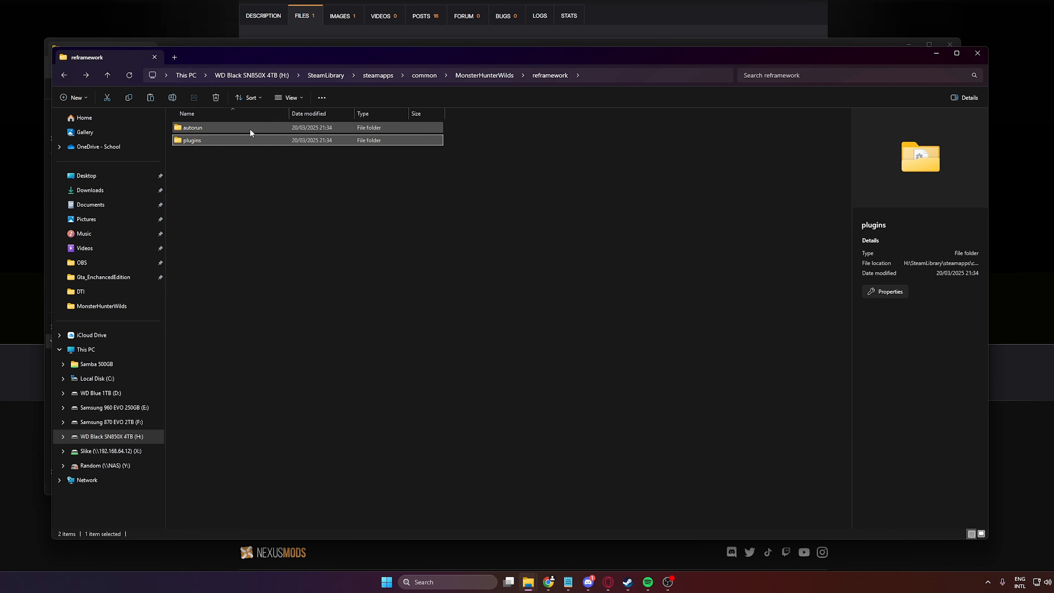
{"action": "double_click", "coordinate": [250, 128]}
{"action": "key", "text": "alt+Left"}
{"action": "key", "text": "alt+Left"}
- Copy the reframework folder from the extracted MHWilds Overlay folder into the MonsterHunterWilds game folder
{"action": "key", "text": "alt+Tab"}
{"action": "left_click", "coordinate": [377, 133]}
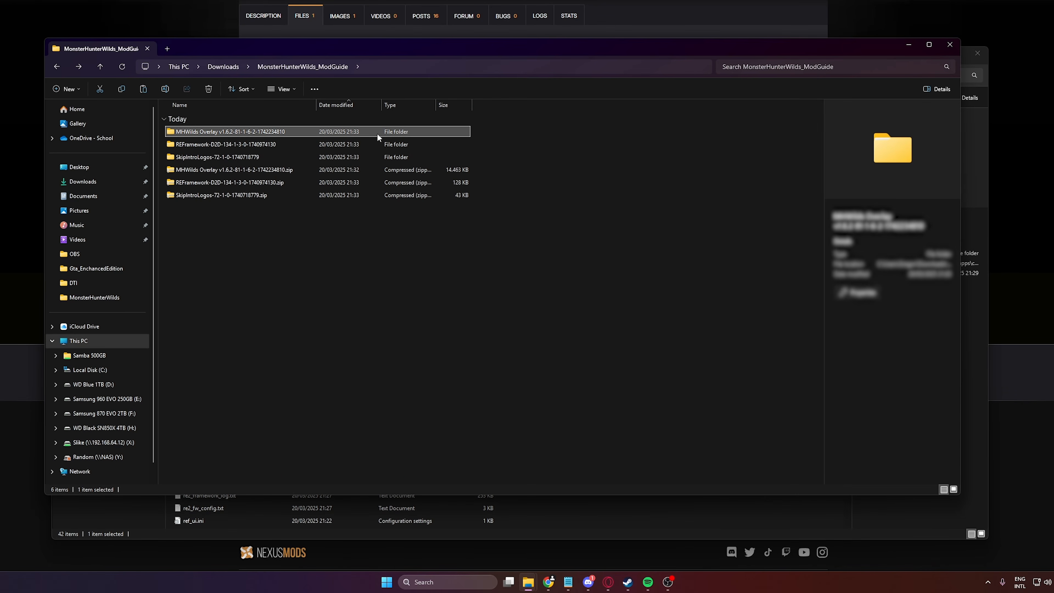
{"action": "double_click", "coordinate": [390, 130]}
{"action": "double_click", "coordinate": [390, 132]}
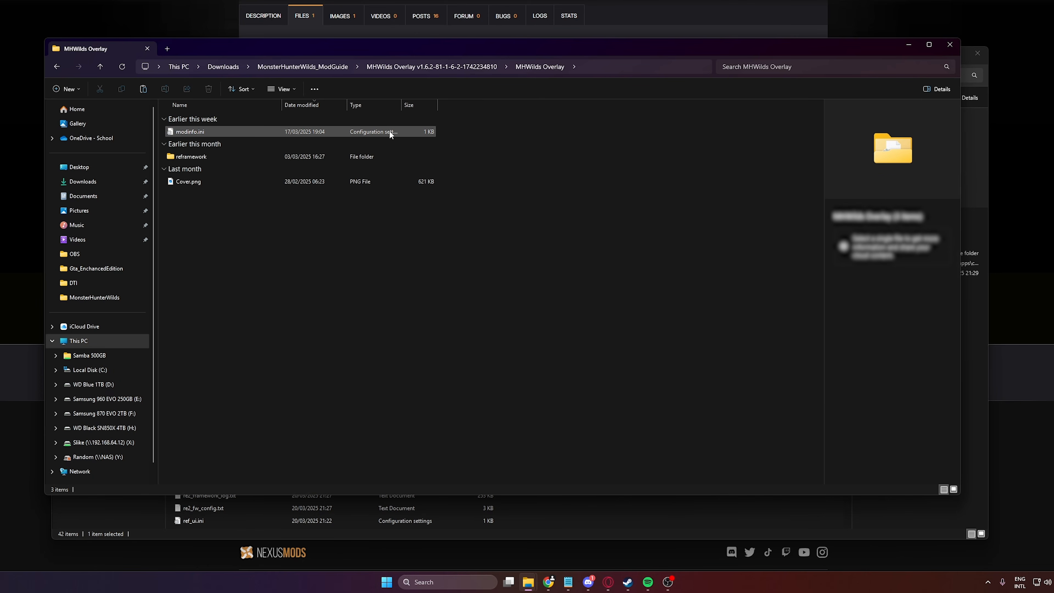
{"action": "double_click", "coordinate": [310, 155]}
{"action": "key", "text": "alt+Left"}
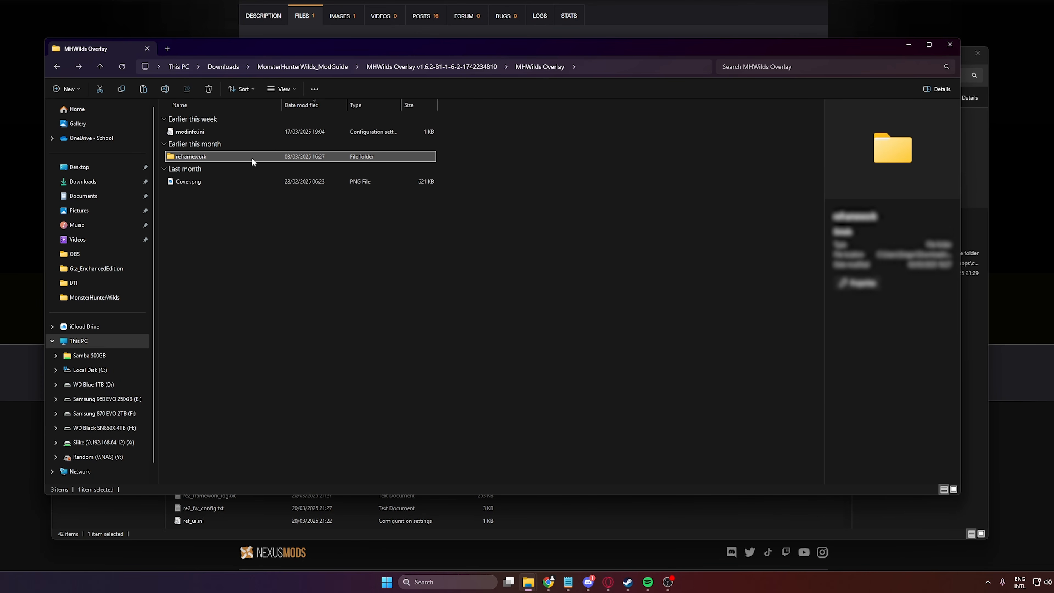
{"action": "right_click", "coordinate": [253, 157]}
{"action": "left_click", "coordinate": [323, 174]}
{"action": "left_click", "coordinate": [117, 520]}
{"action": "right_click", "coordinate": [620, 190]}
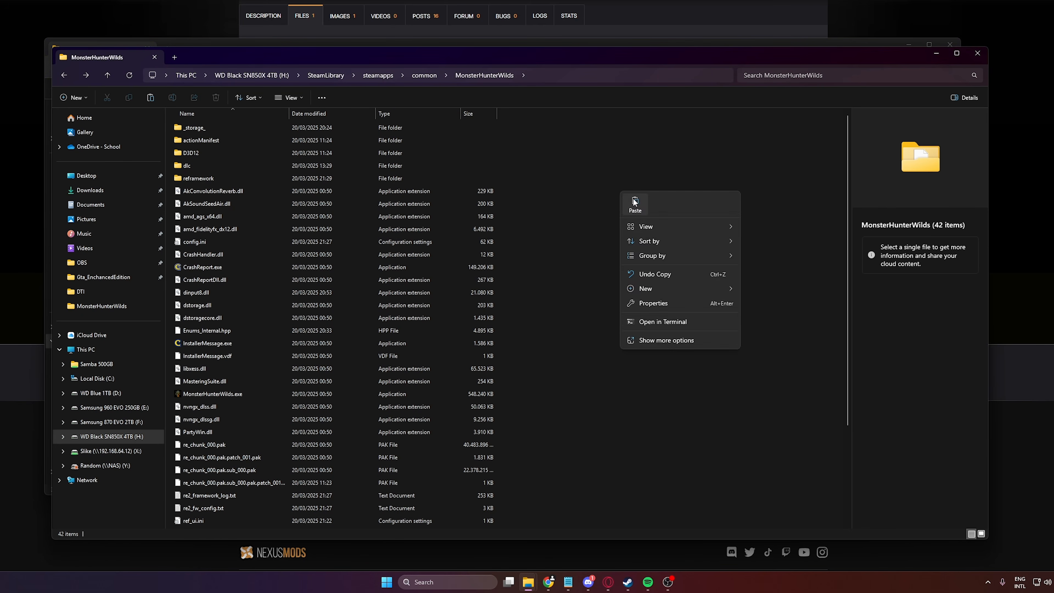
{"action": "left_click", "coordinate": [634, 198]}
- Copy the reframework folder from the extracted SkipIntroLogos folder into the MonsterHunterWilds game folder
{"action": "key", "text": "alt+Tab"}
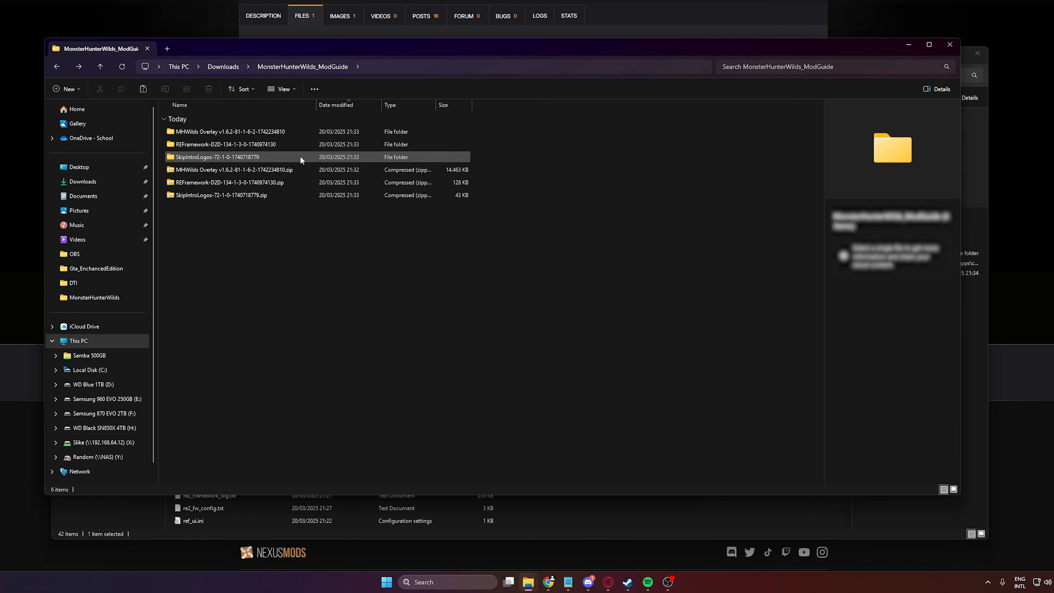
{"action": "double_click", "coordinate": [264, 132]}
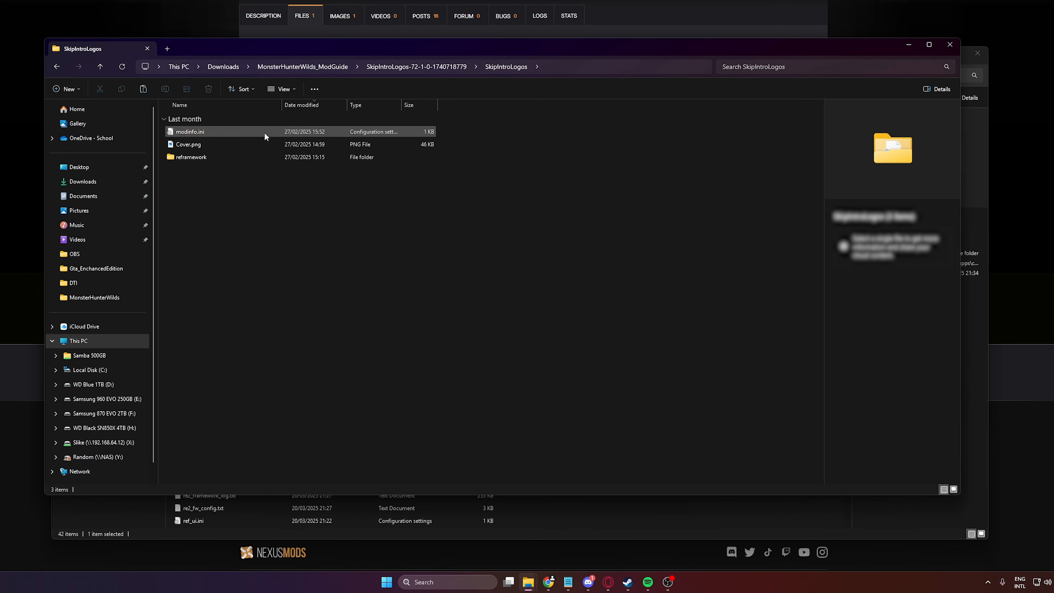
{"action": "left_click", "coordinate": [250, 158]}
{"action": "right_click", "coordinate": [264, 156]}
{"action": "left_click", "coordinate": [261, 158]}
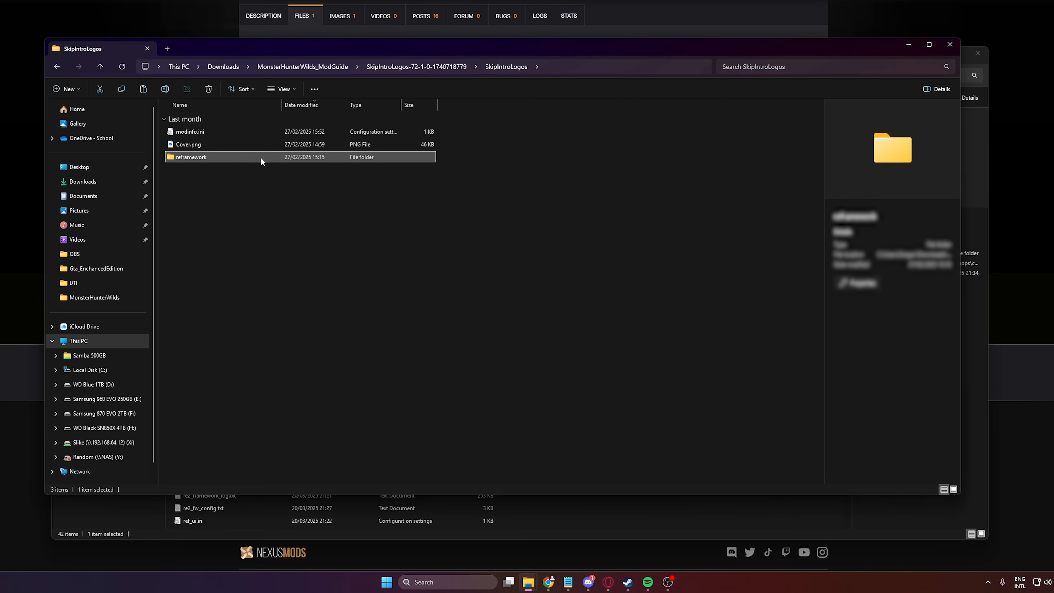
{"action": "double_click", "coordinate": [260, 157]}
{"action": "double_click", "coordinate": [237, 131]}
{"action": "key", "text": "alt+Left"}
{"action": "key", "text": "alt+Left"}
{"action": "left_click", "coordinate": [965, 59]}
{"action": "right_click", "coordinate": [611, 179]}
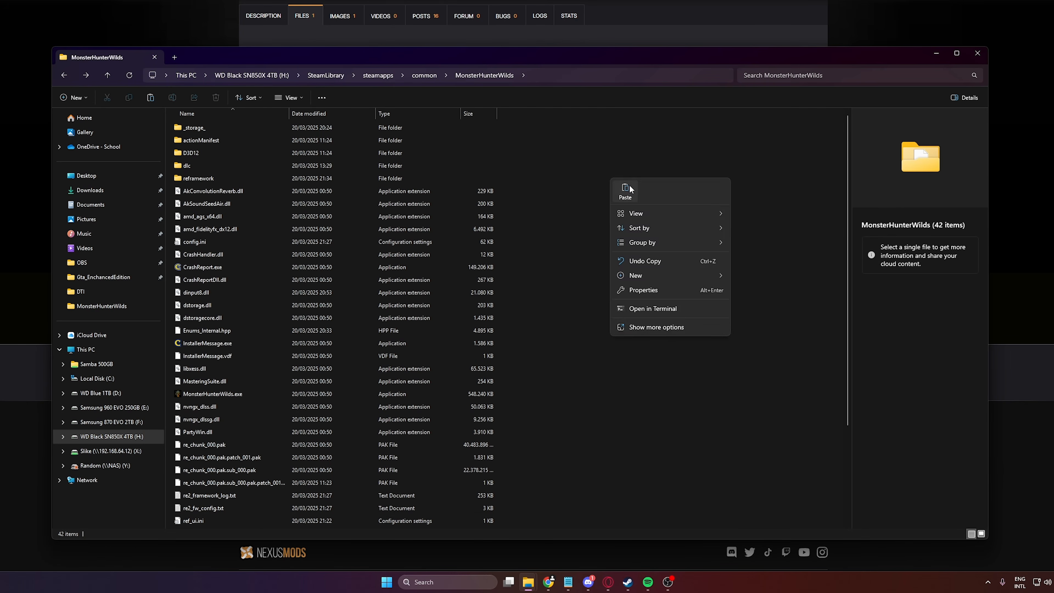
{"action": "left_click", "coordinate": [629, 188]}
{"action": "left_click", "coordinate": [635, 186]}
- Review the autorun, images and plugins folders in the game's reframework folder, and return to the game folder
{"action": "double_click", "coordinate": [456, 178]}
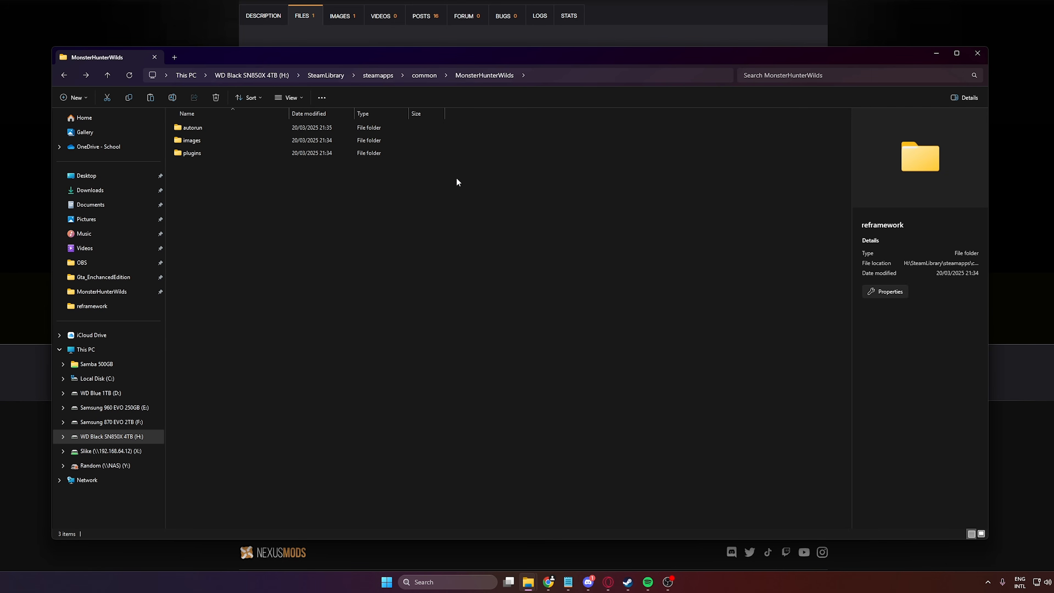
{"action": "double_click", "coordinate": [244, 125]}
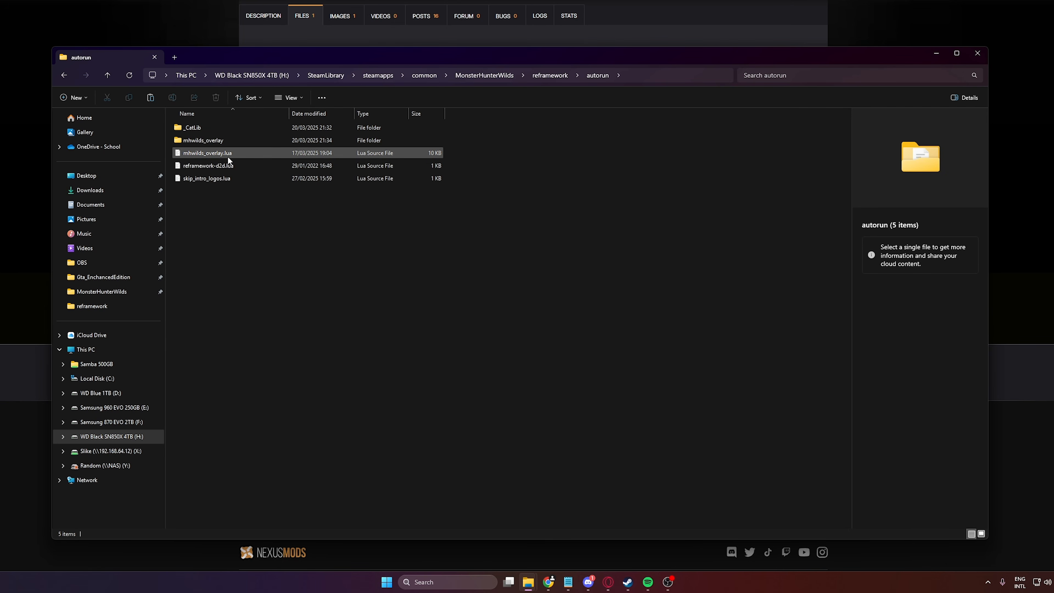
{"action": "key", "text": "alt+Left"}
{"action": "left_click", "coordinate": [232, 141]}
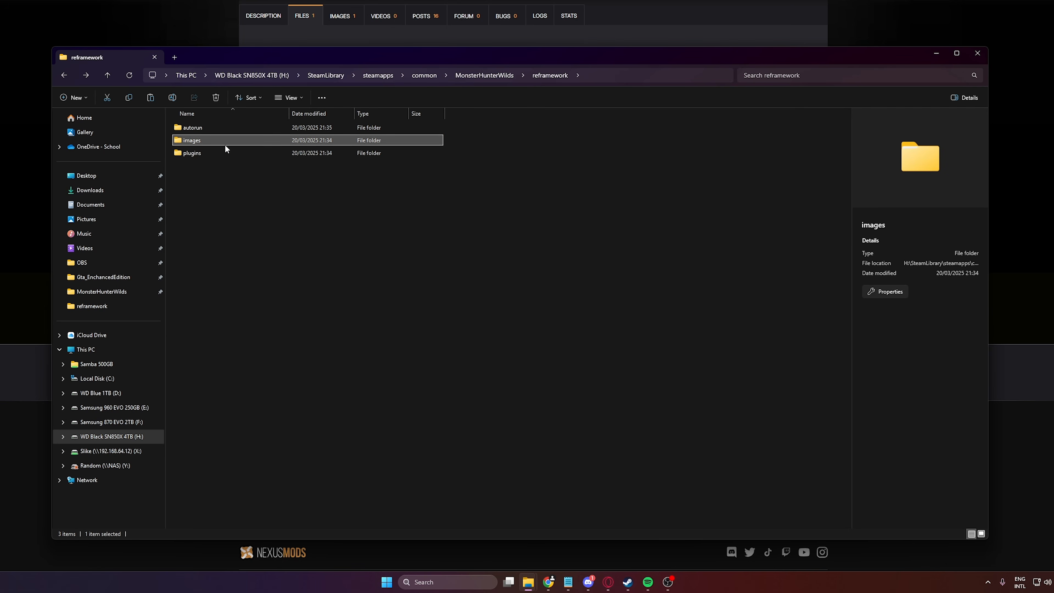
{"action": "double_click", "coordinate": [224, 152]}
{"action": "key", "text": "alt+Left"}
{"action": "key", "text": "alt+Left"}
{"action": "left_click", "coordinate": [690, 185]}
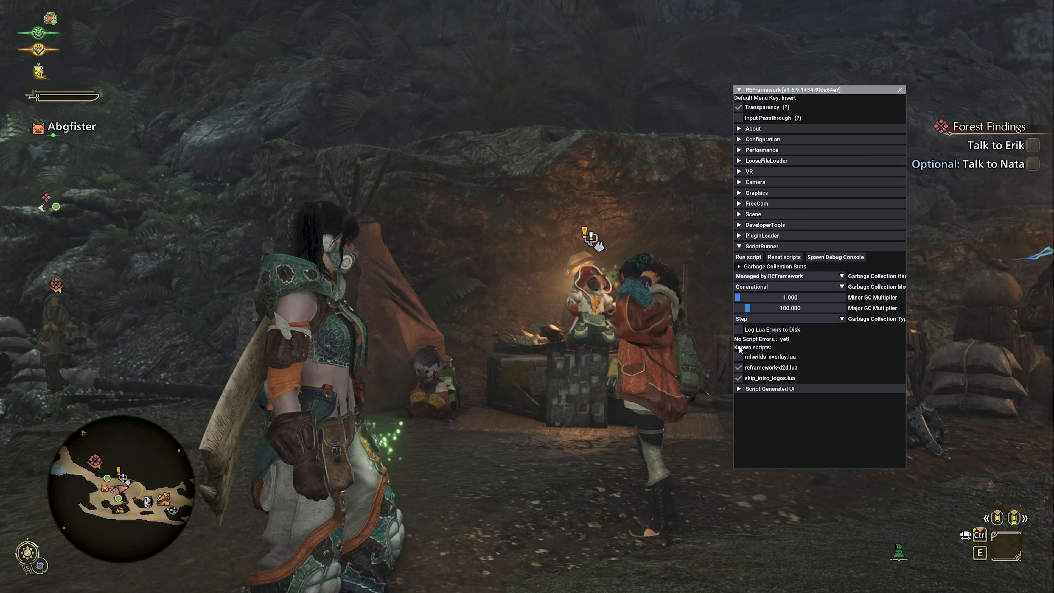
- Enable the mhwilds_overlay.lua script in the in-game REFramework window and expand the MHWilds Overlay settings under Script Generated UI
{"action": "left_click", "coordinate": [739, 356]}
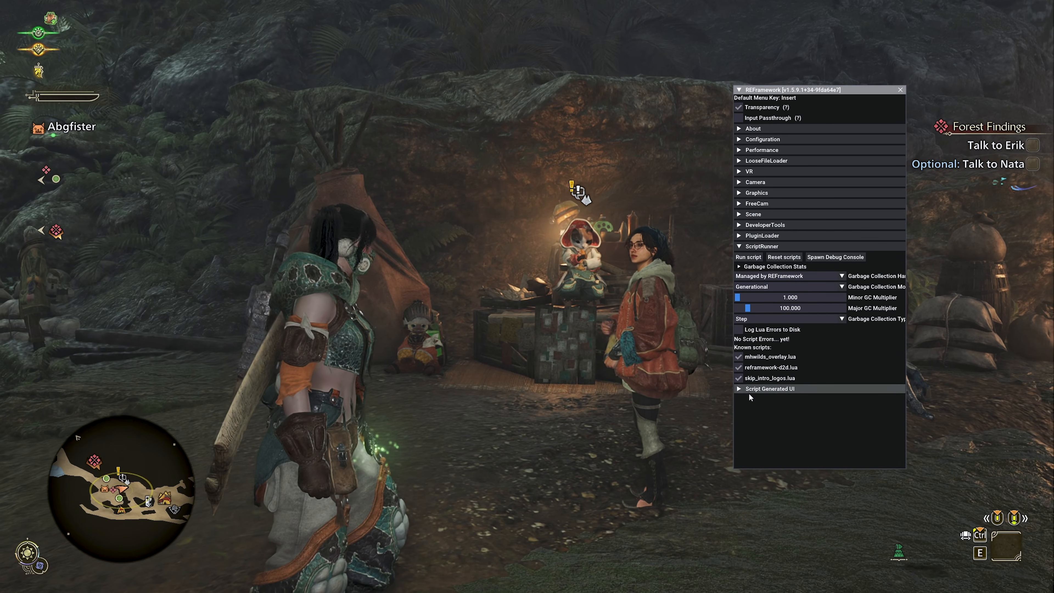
{"action": "left_click", "coordinate": [740, 389]}
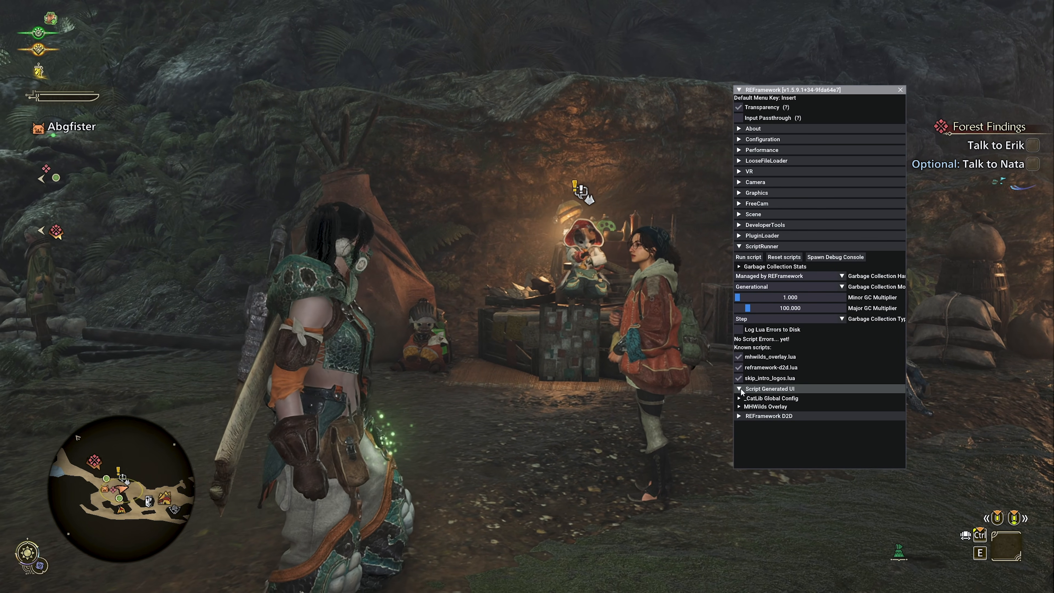
{"action": "left_click", "coordinate": [745, 407]}
{"action": "scroll", "coordinate": [789, 433], "scroll_direction": "down", "scroll_amount": 3}
{"action": "scroll", "coordinate": [789, 434], "scroll_direction": "down", "scroll_amount": 2}
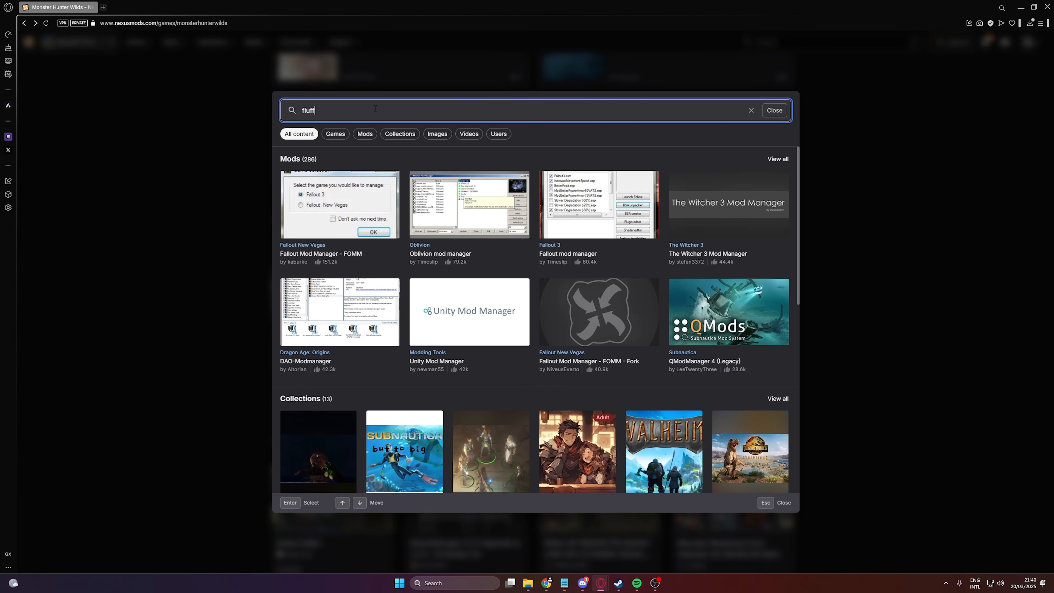
- Search Nexus Mods for "fluffy mod manager" and open the Modding Tools version of Fluffy Mod Manager
{"action": "type", "text": "nager"}
{"action": "key", "text": "Return"}
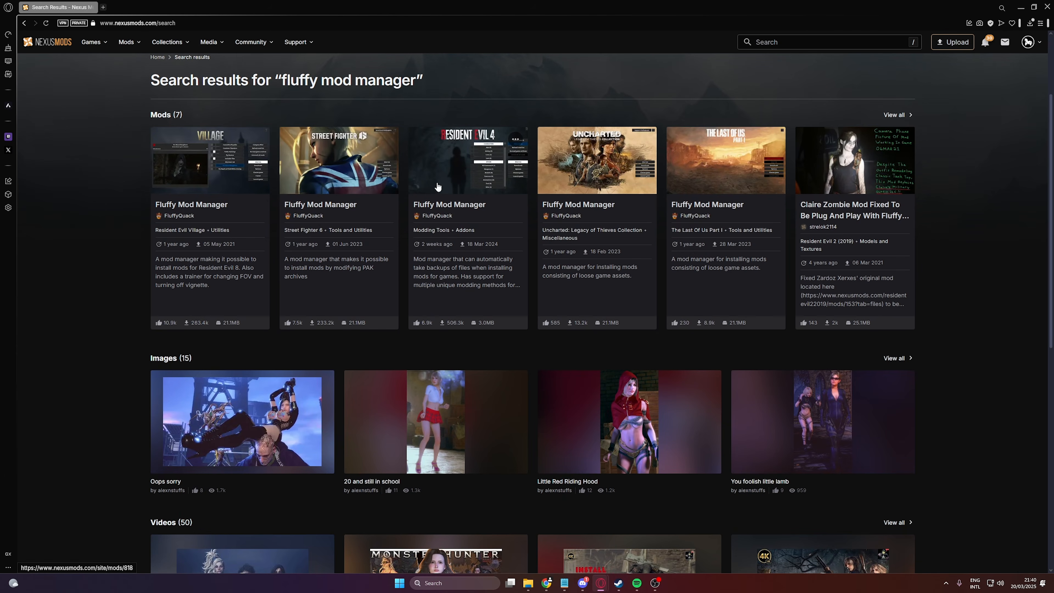
{"action": "left_click", "coordinate": [489, 190]}
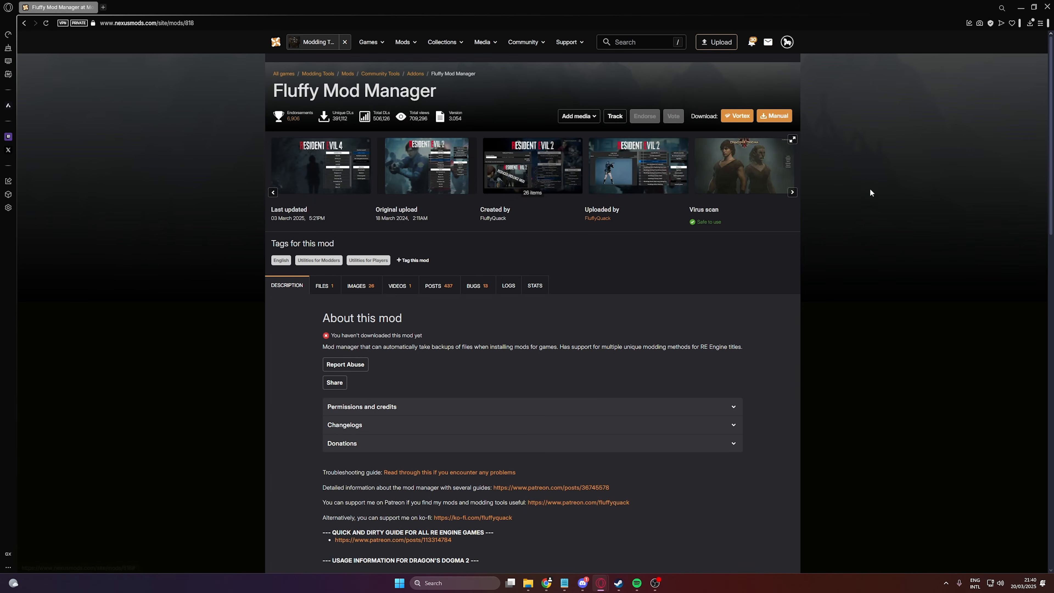
- Return to the Monster Hunter Wilds mods and read the description and installation instructions of Shop Tweaks - All Items in the Shop
{"action": "key", "text": "alt+Left"}
{"action": "key", "text": "alt+Left"}
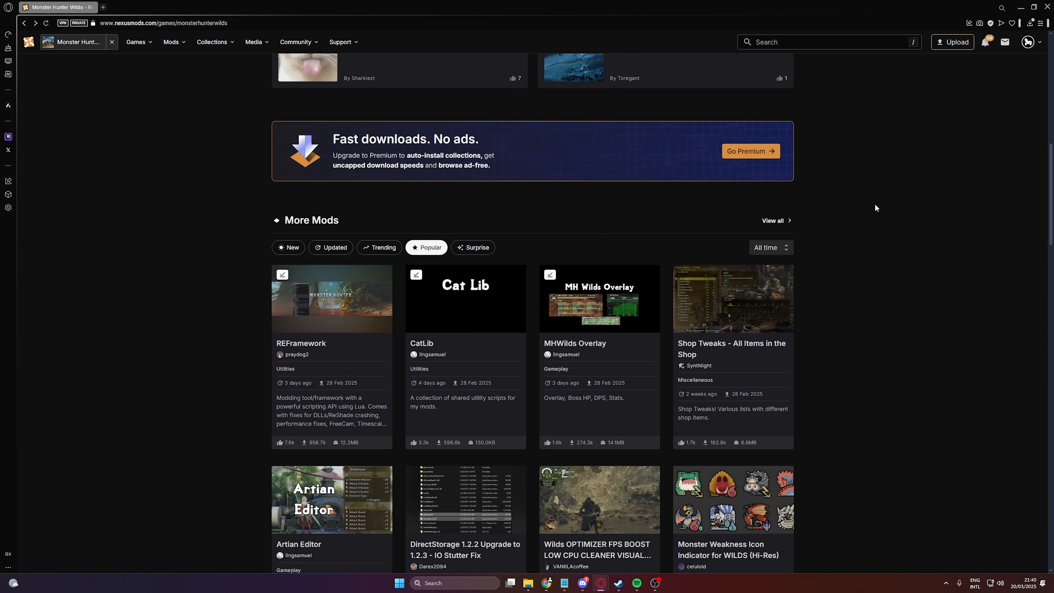
{"action": "scroll", "coordinate": [875, 203], "scroll_direction": "down", "scroll_amount": 1}
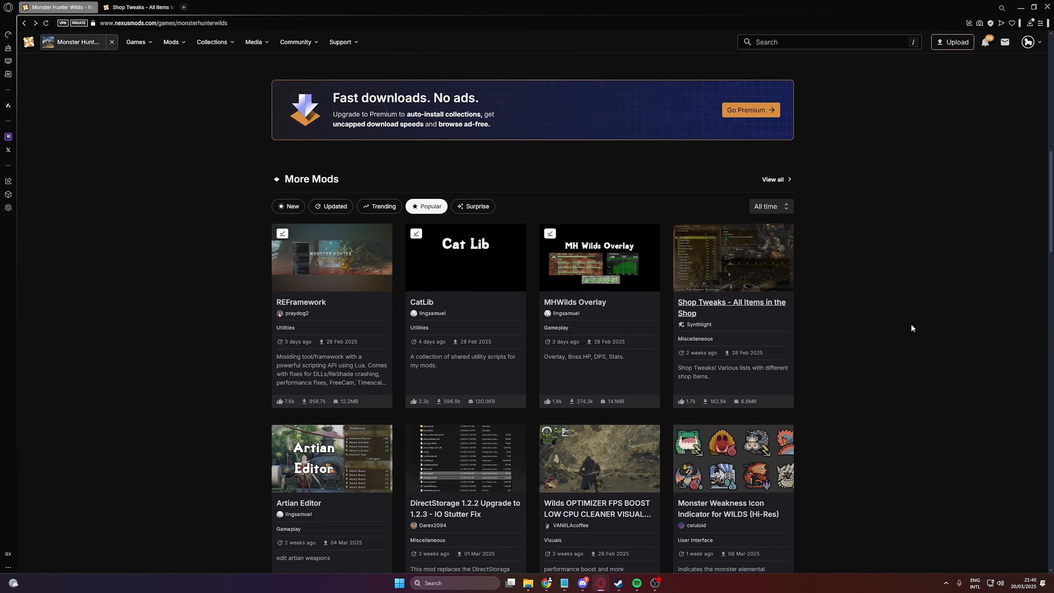
{"action": "key", "text": "ctrl+w"}
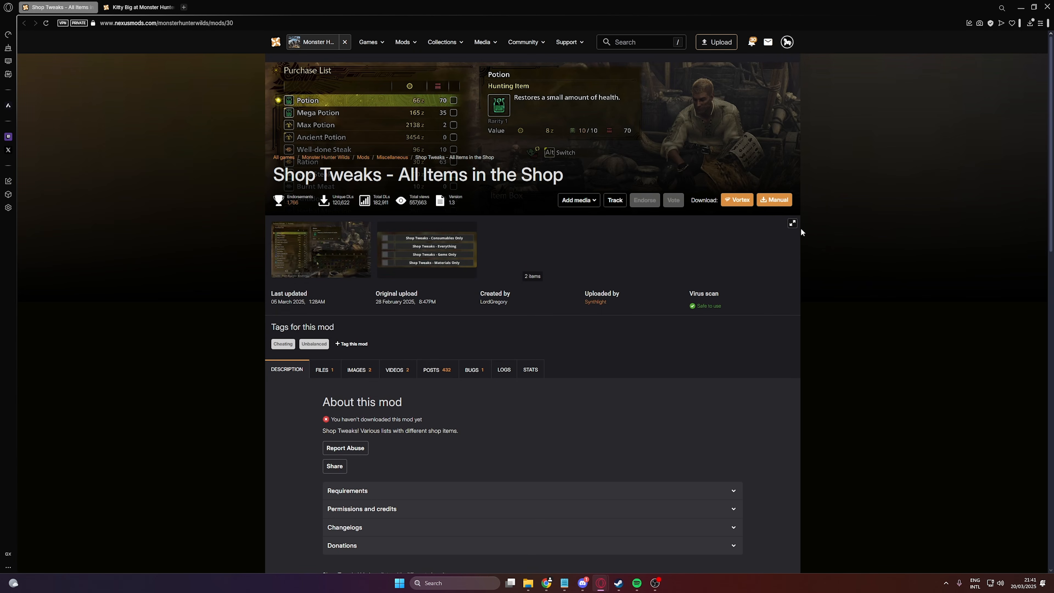
{"action": "scroll", "coordinate": [779, 287], "scroll_direction": "down", "scroll_amount": 6}
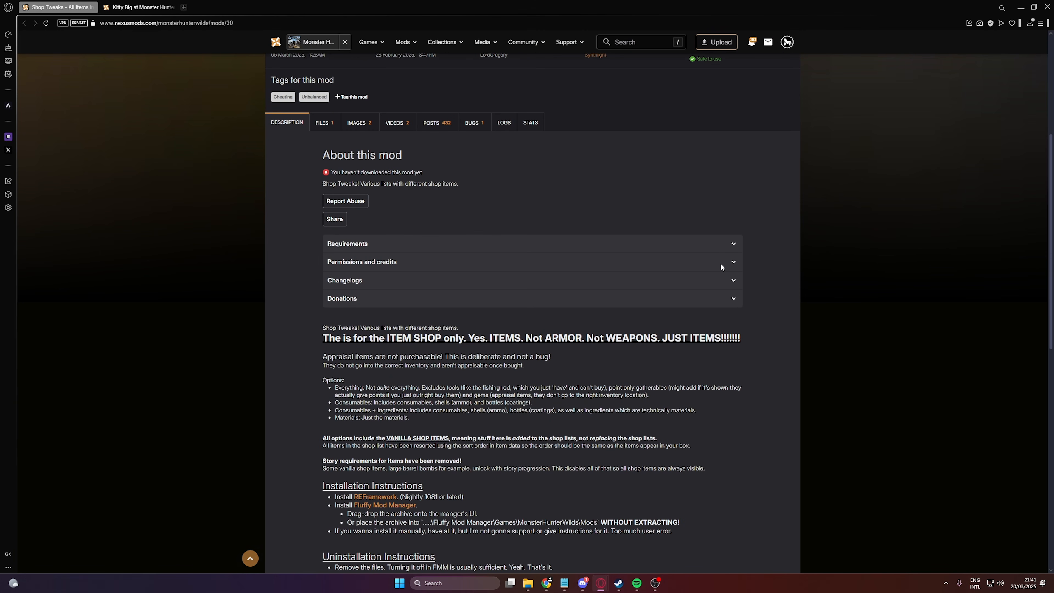
{"action": "scroll", "coordinate": [722, 268], "scroll_direction": "down", "scroll_amount": 2}
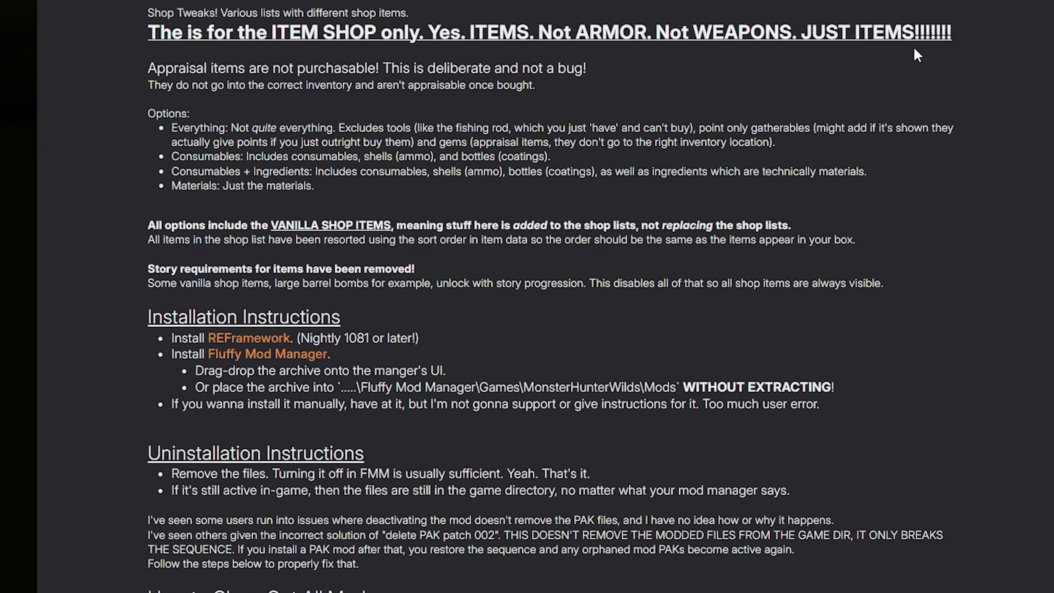
- Search the Monster Hunter Wilds mods for "kitty"
{"action": "left_click", "coordinate": [798, 44]}
{"action": "type", "text": "kitty"}
{"action": "key", "text": "Return"}
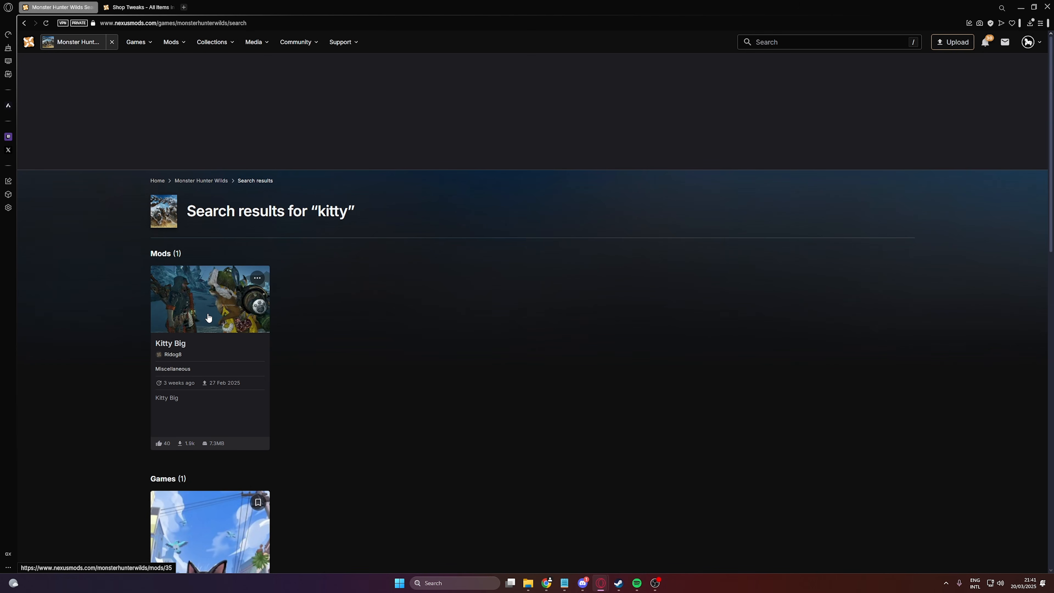
- Open the Fluffy Mod Manager page from the Shop Tweaks installation instructions and manually download its main file with the slow download option
{"action": "key", "text": "ctrl+w"}
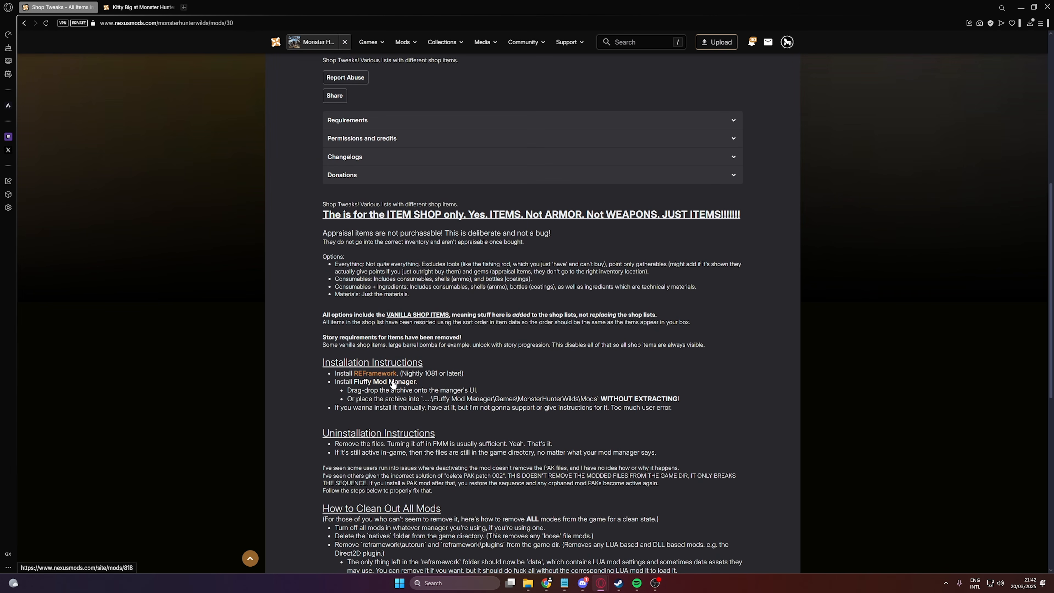
{"action": "left_click", "coordinate": [384, 381]}
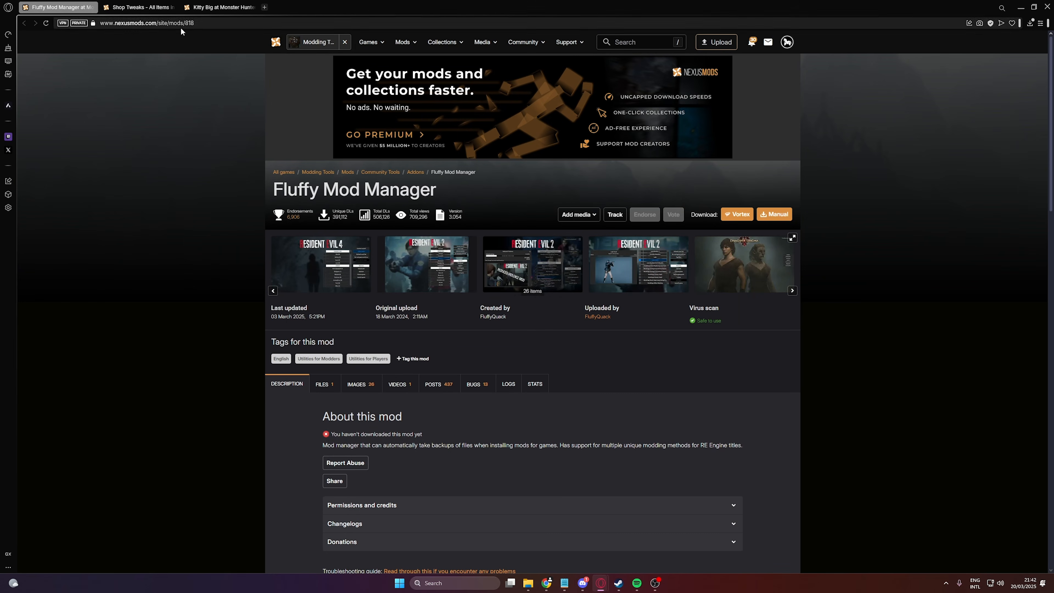
{"action": "scroll", "coordinate": [327, 186], "scroll_direction": "down", "scroll_amount": 5}
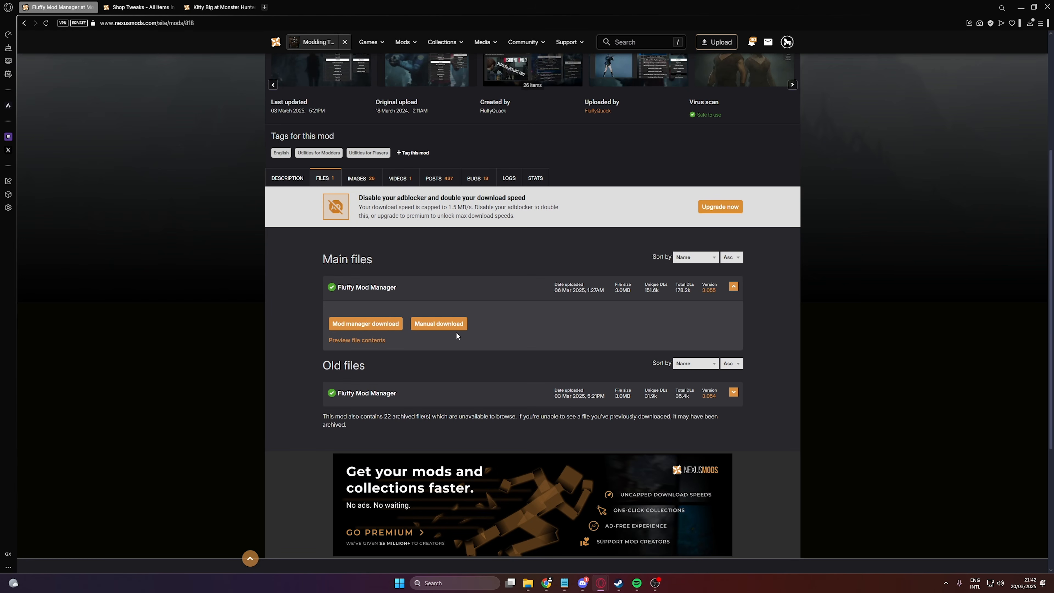
{"action": "left_click", "coordinate": [451, 327]}
{"action": "left_click", "coordinate": [567, 292]}
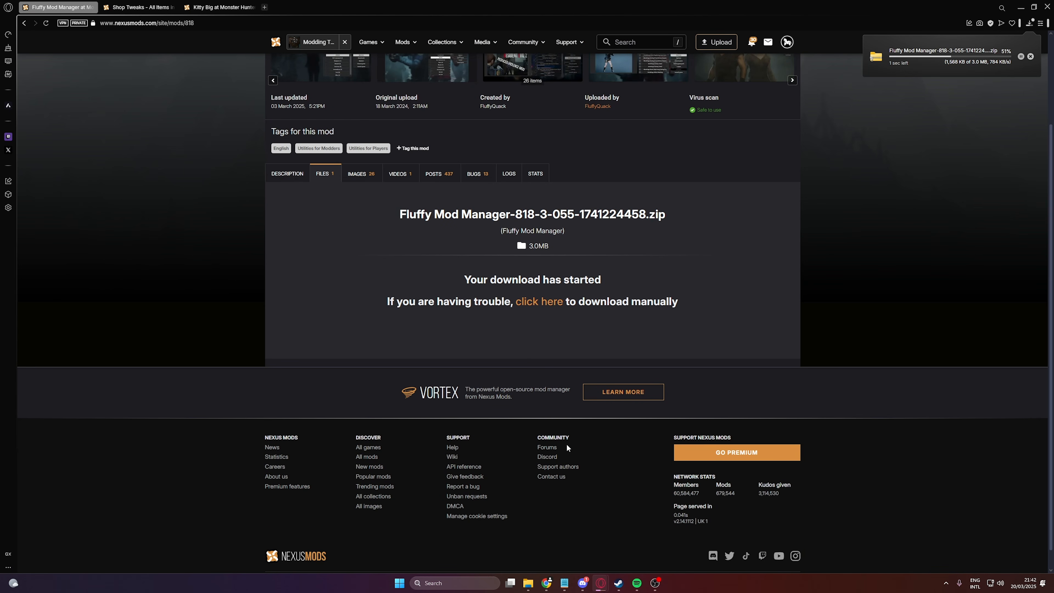
- Extract the Fluffy Mod Manager zip with WinRAR into its own folder inside MonsterHunterWilds_ModGuide
{"action": "left_click", "coordinate": [528, 583]}
{"action": "right_click", "coordinate": [339, 173]}
{"action": "mouse_move", "coordinate": [398, 366]}
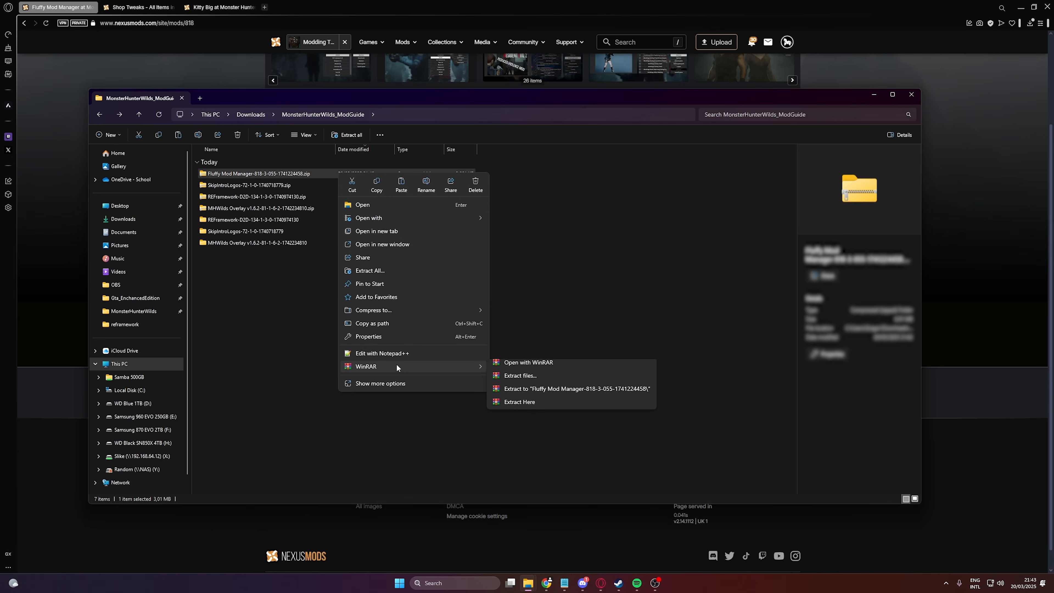
{"action": "left_click", "coordinate": [540, 383]}
{"action": "left_click", "coordinate": [548, 385]}
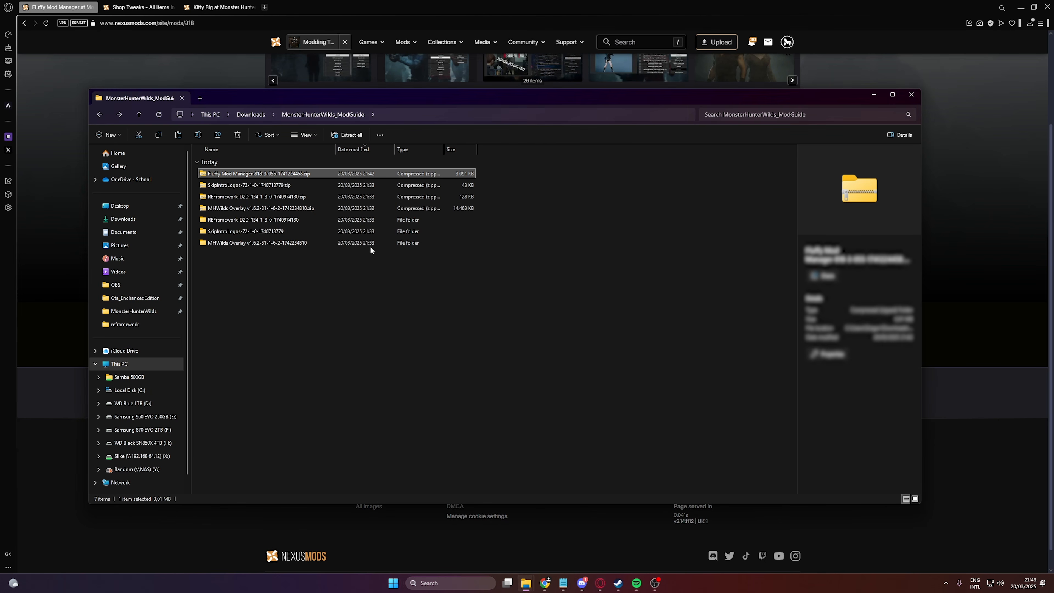
- Copy the extracted Fluffy Mod Manager folder into the MonsterHunterWilds game folder and refresh the listing
{"action": "double_click", "coordinate": [269, 220]}
{"action": "key", "text": "alt+Left"}
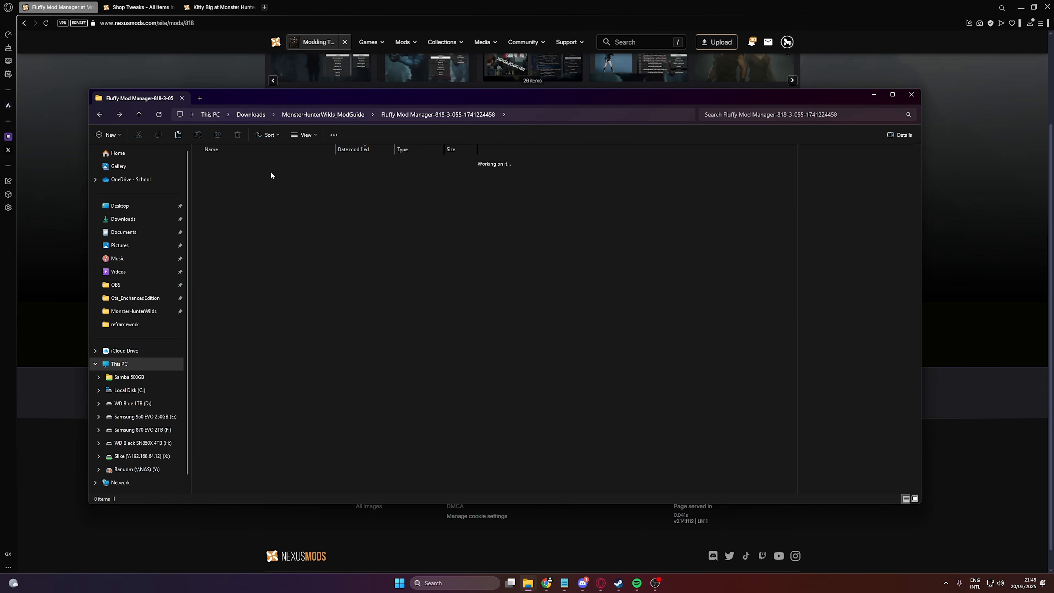
{"action": "right_click", "coordinate": [303, 219]}
{"action": "key", "text": "Escape"}
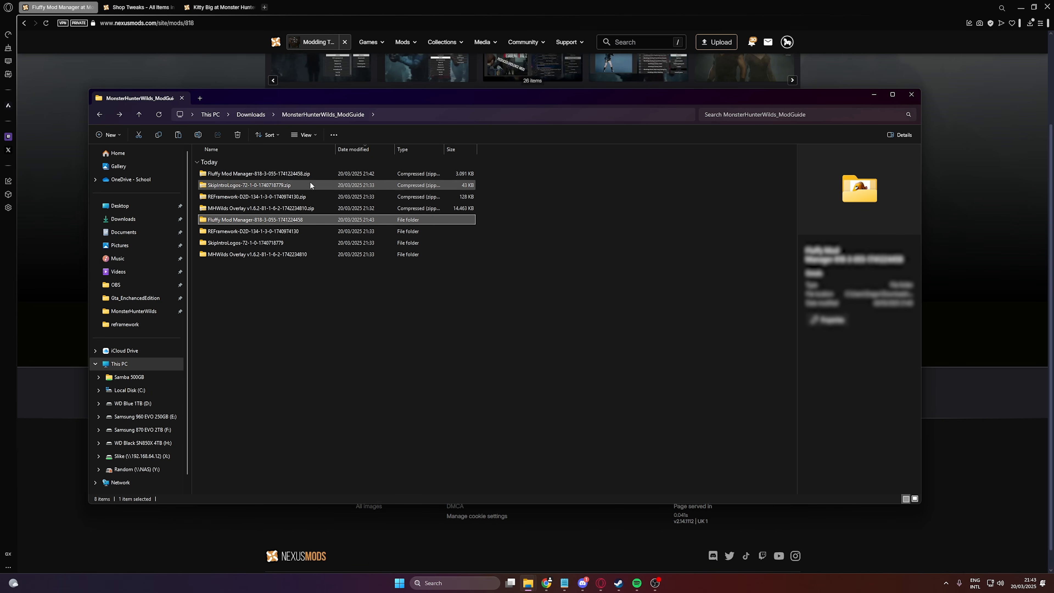
{"action": "mouse_move", "coordinate": [530, 582]}
{"action": "left_click", "coordinate": [470, 532]}
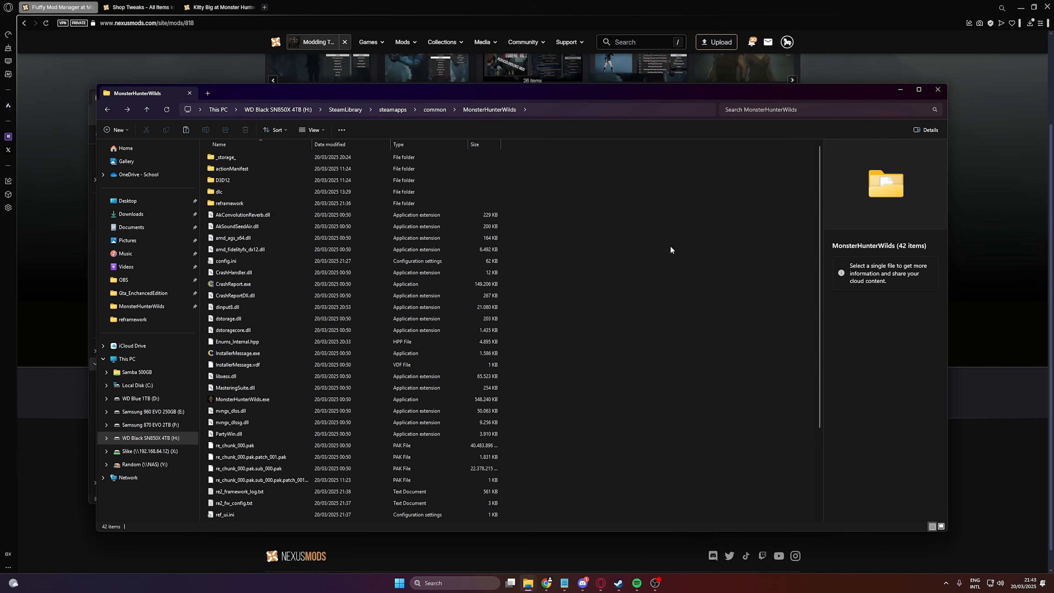
{"action": "right_click", "coordinate": [670, 246]}
{"action": "left_click", "coordinate": [685, 259]}
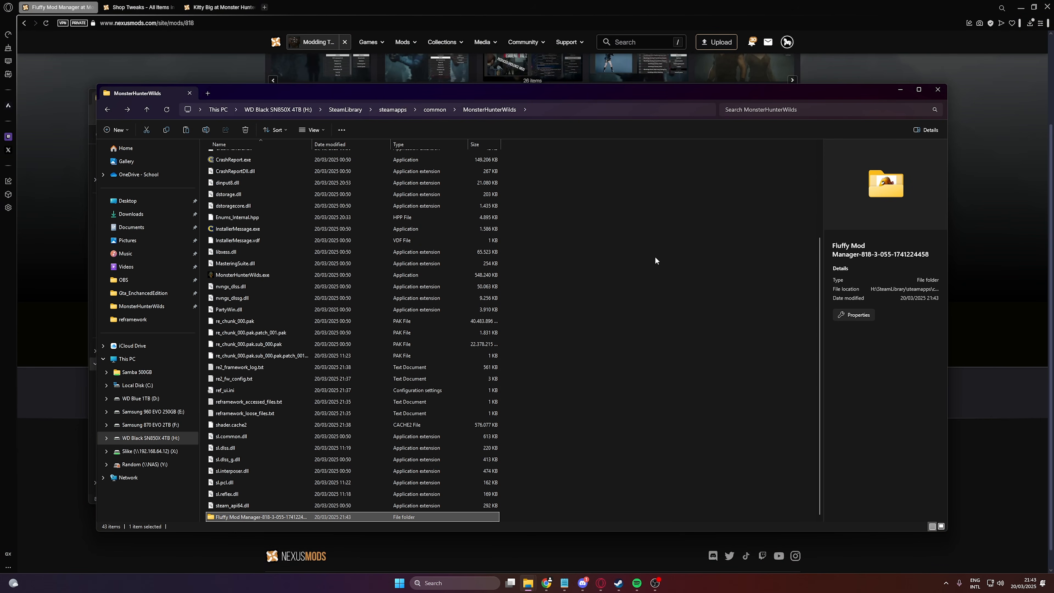
{"action": "left_click", "coordinate": [166, 110]}
{"action": "left_click", "coordinate": [645, 283]}
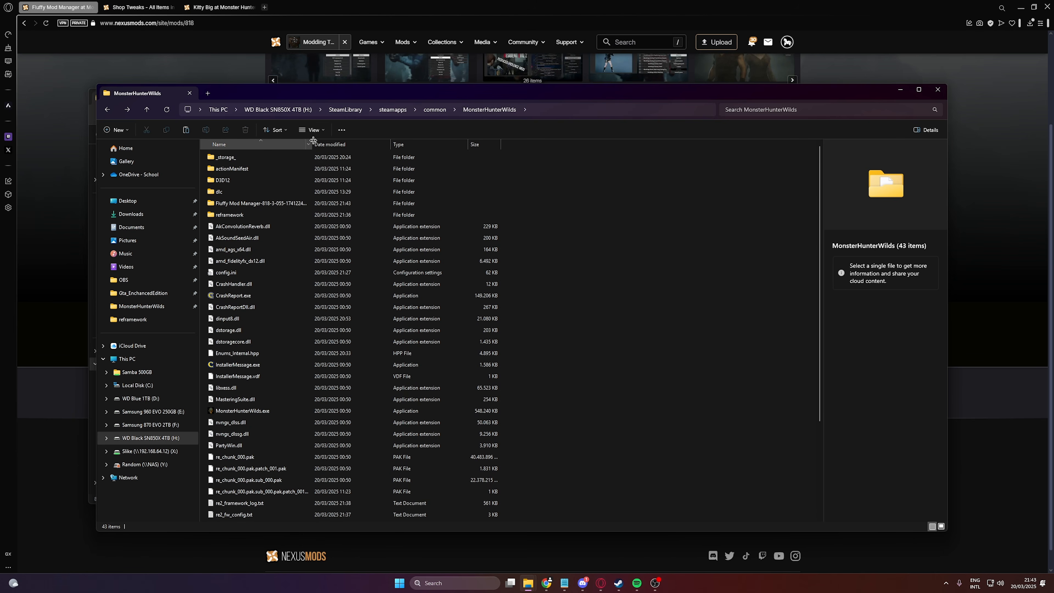
- Widen the Name column, open the Fluffy Mod Manager folder in the game directory and launch Modmanager.exe
{"action": "left_click_drag", "start_coordinate": [313, 141], "coordinate": [350, 141]}
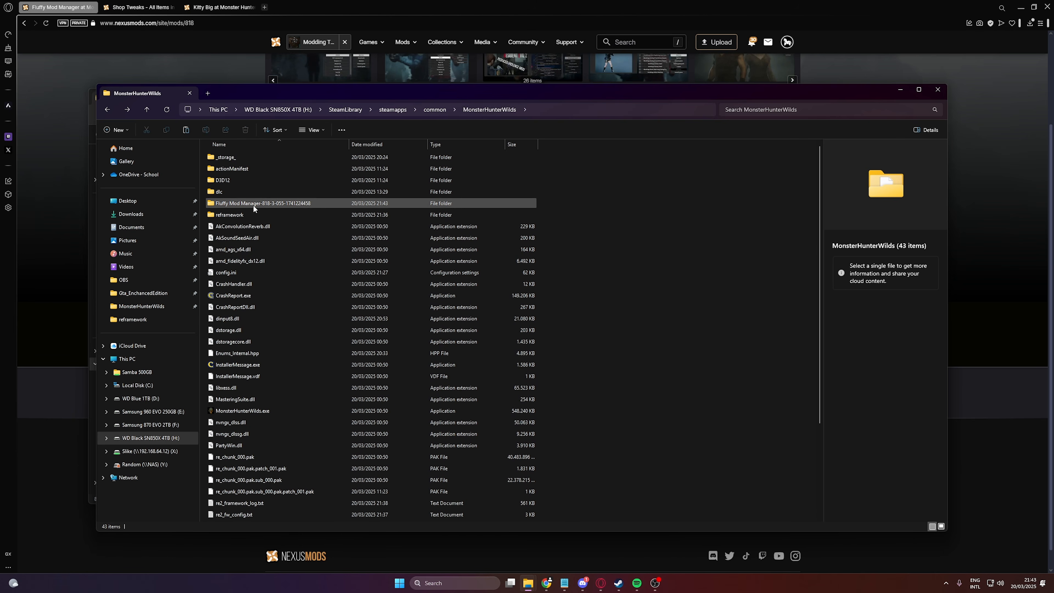
{"action": "double_click", "coordinate": [328, 203]}
{"action": "double_click", "coordinate": [345, 202]}
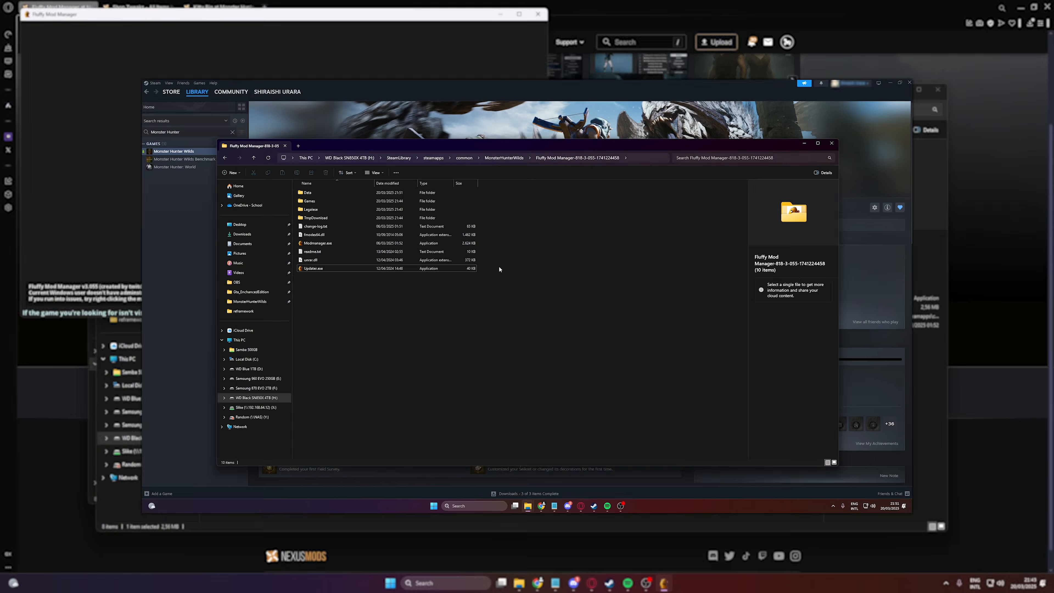
- Create a desktop shortcut for Modmanager.exe
{"action": "left_click", "coordinate": [378, 243]}
{"action": "right_click", "coordinate": [389, 241]}
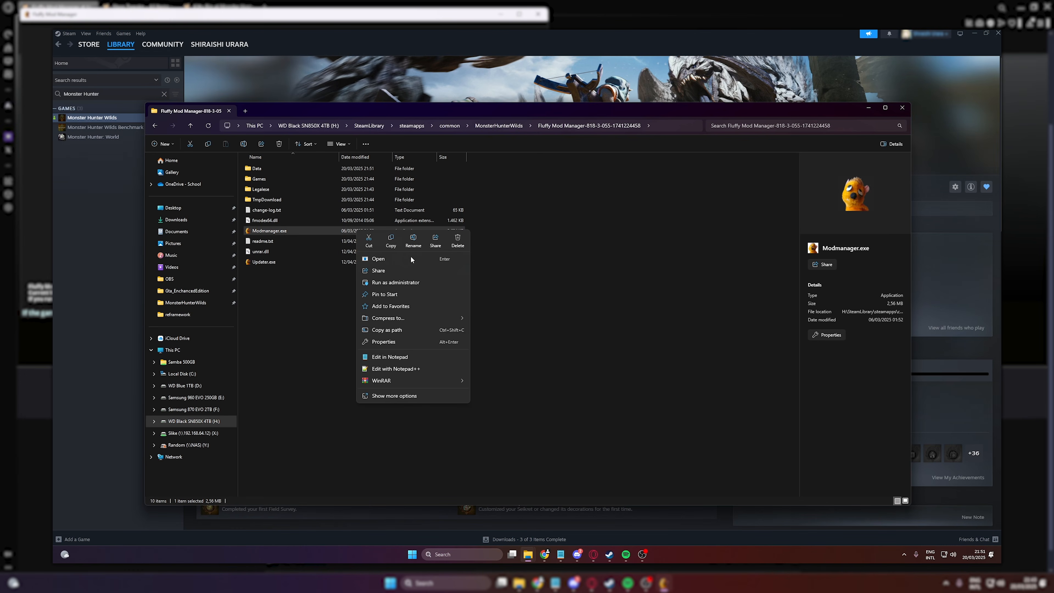
{"action": "left_click", "coordinate": [432, 396]}
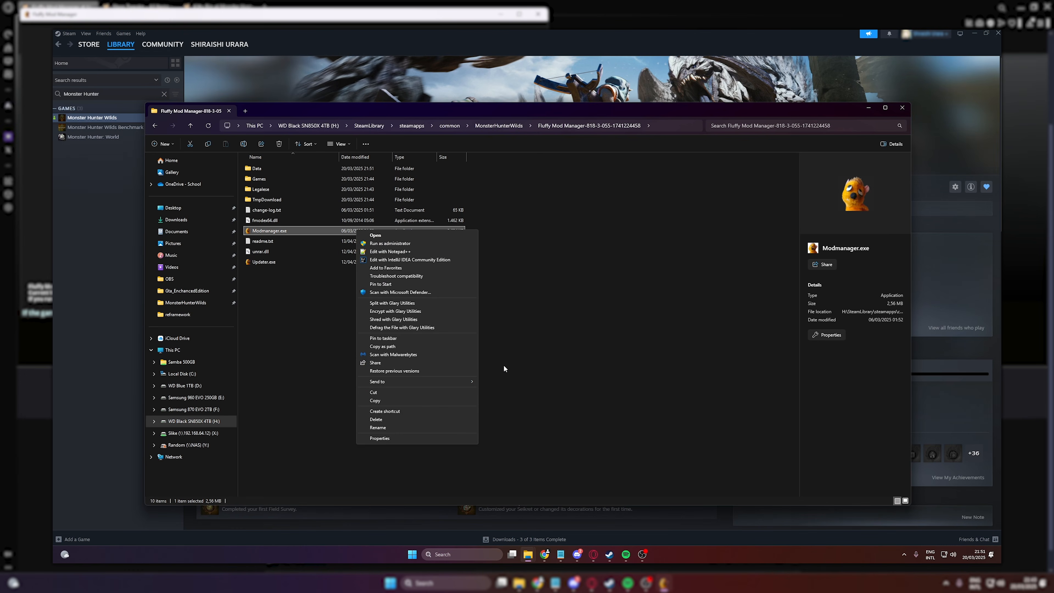
{"action": "mouse_move", "coordinate": [467, 379]}
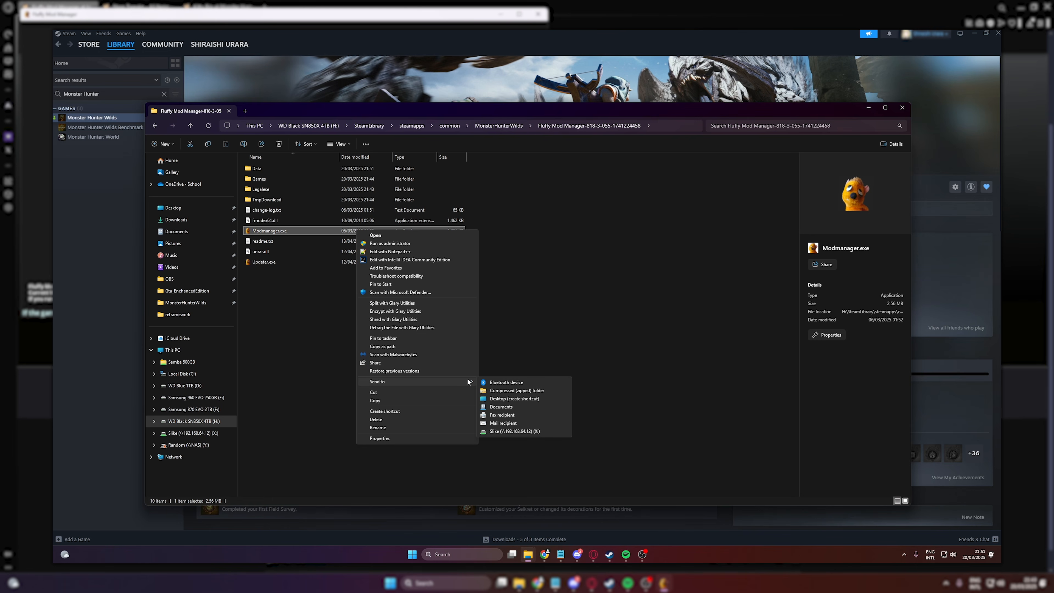
{"action": "left_click", "coordinate": [537, 398]}
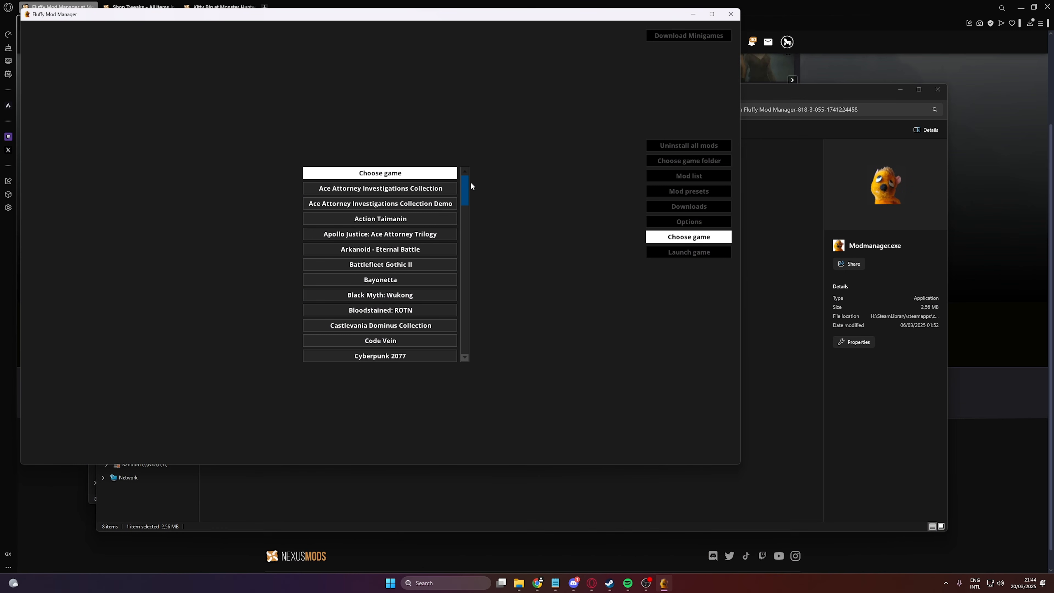
- Select Monster Hunter Wilds as the game in Fluffy Mod Manager and open the options for choosing its install folder
{"action": "left_click_drag", "start_coordinate": [470, 181], "coordinate": [467, 255]}
{"action": "left_click", "coordinate": [436, 291]}
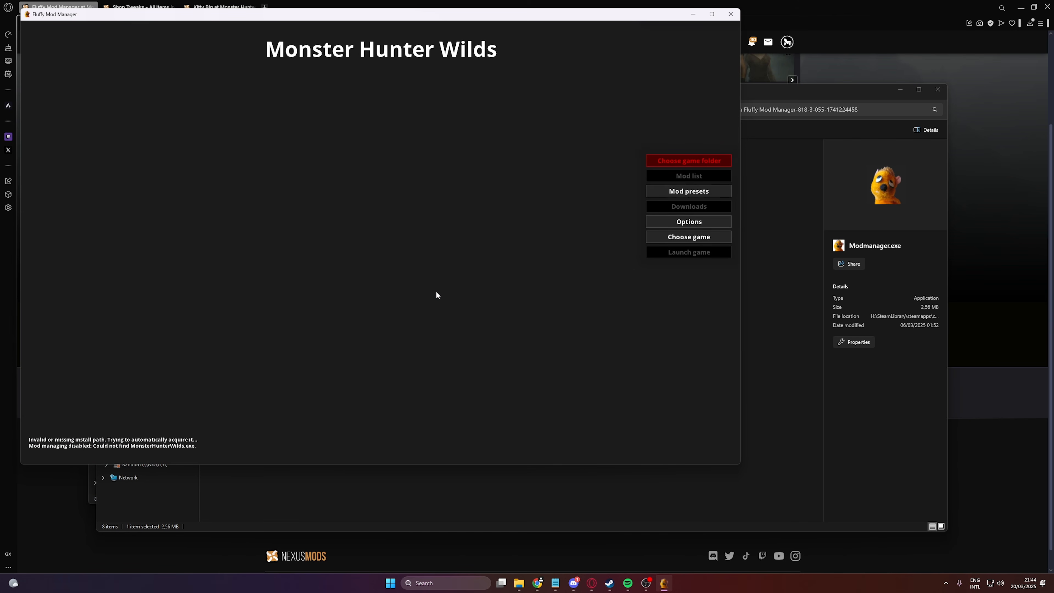
{"action": "left_click", "coordinate": [714, 162]}
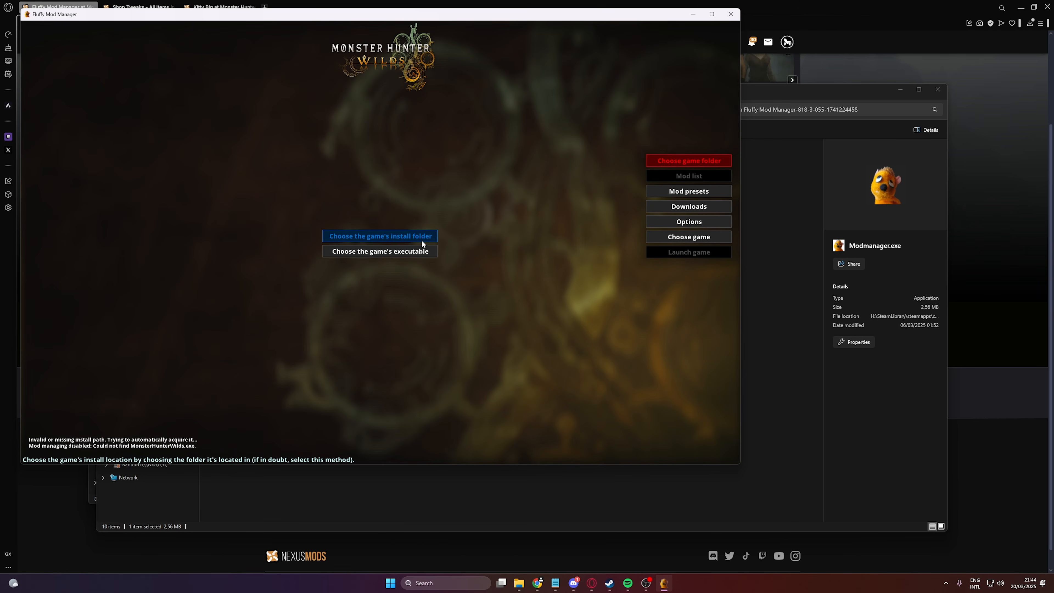
{"action": "left_click", "coordinate": [421, 241]}
- Switch to Steam, browse the local files of Monster Hunter Wilds and copy the install folder's path
{"action": "left_click", "coordinate": [607, 583]}
{"action": "right_click", "coordinate": [80, 99]}
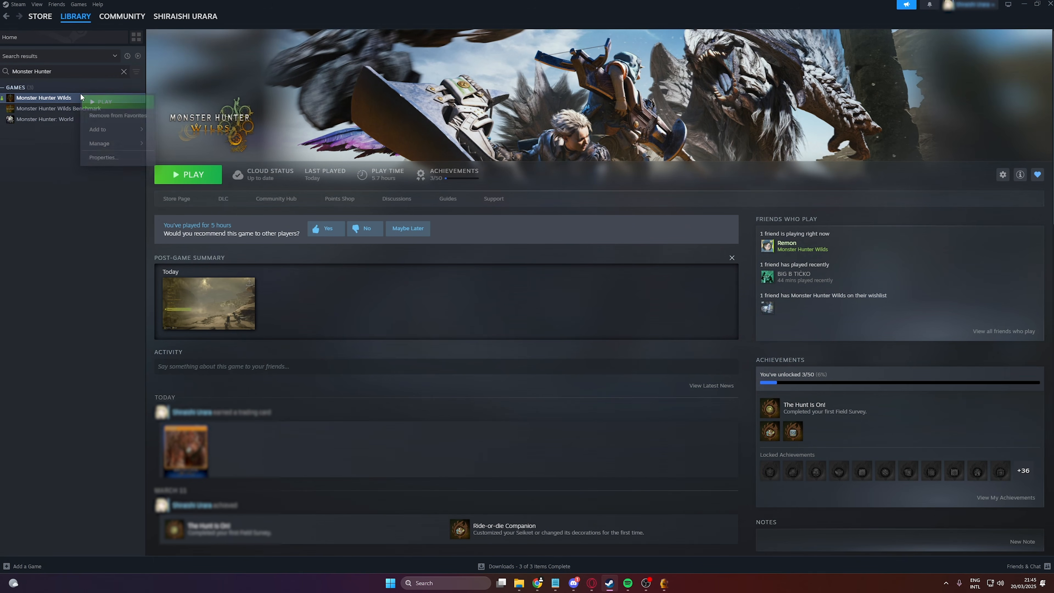
{"action": "mouse_move", "coordinate": [142, 145]}
{"action": "left_click", "coordinate": [185, 159]}
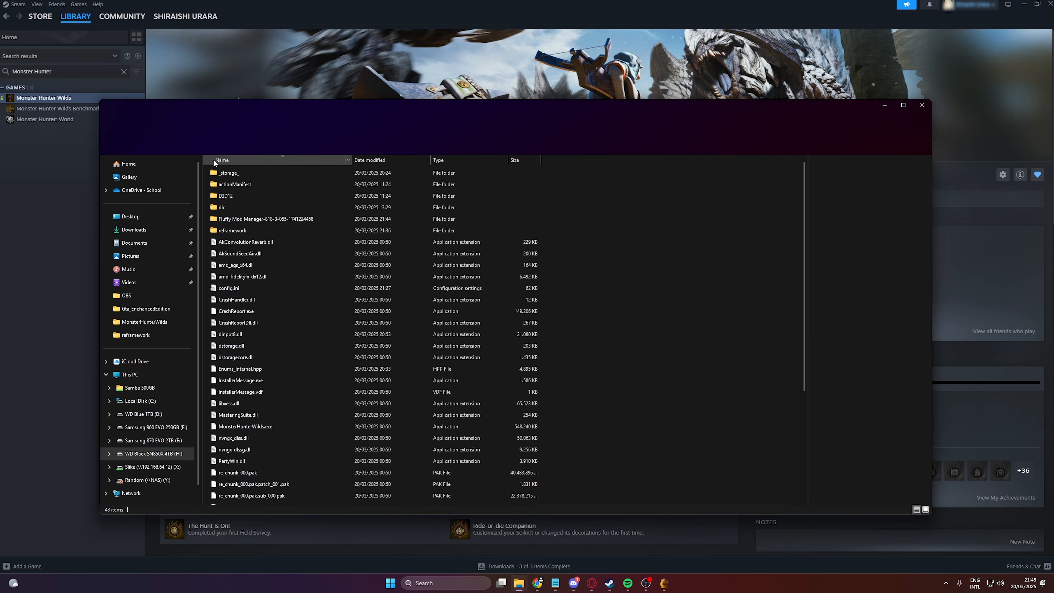
{"action": "left_click", "coordinate": [541, 126]}
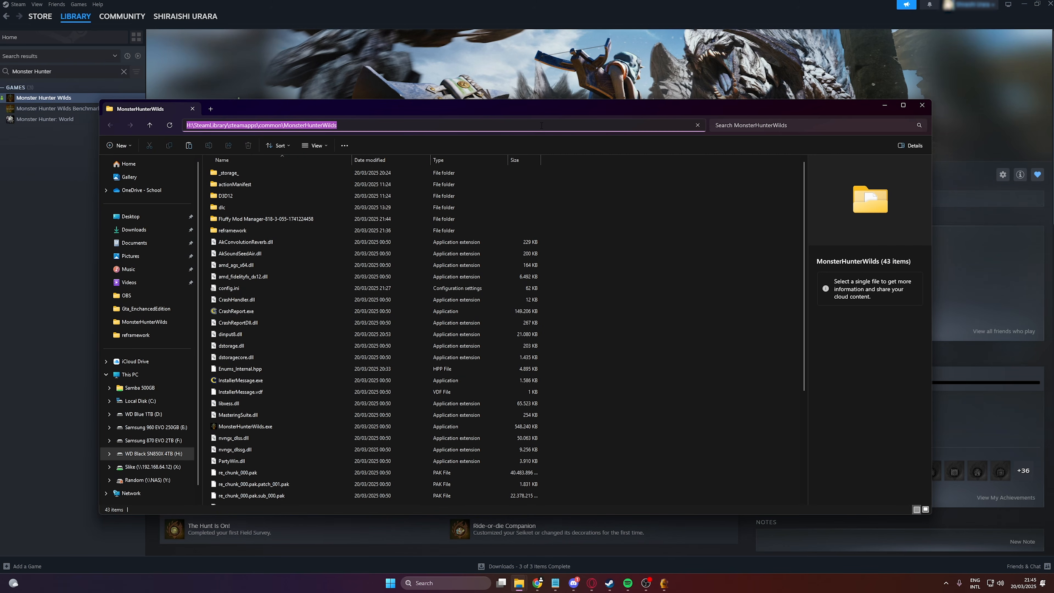
{"action": "right_click", "coordinate": [541, 125]}
{"action": "left_click", "coordinate": [557, 147]}
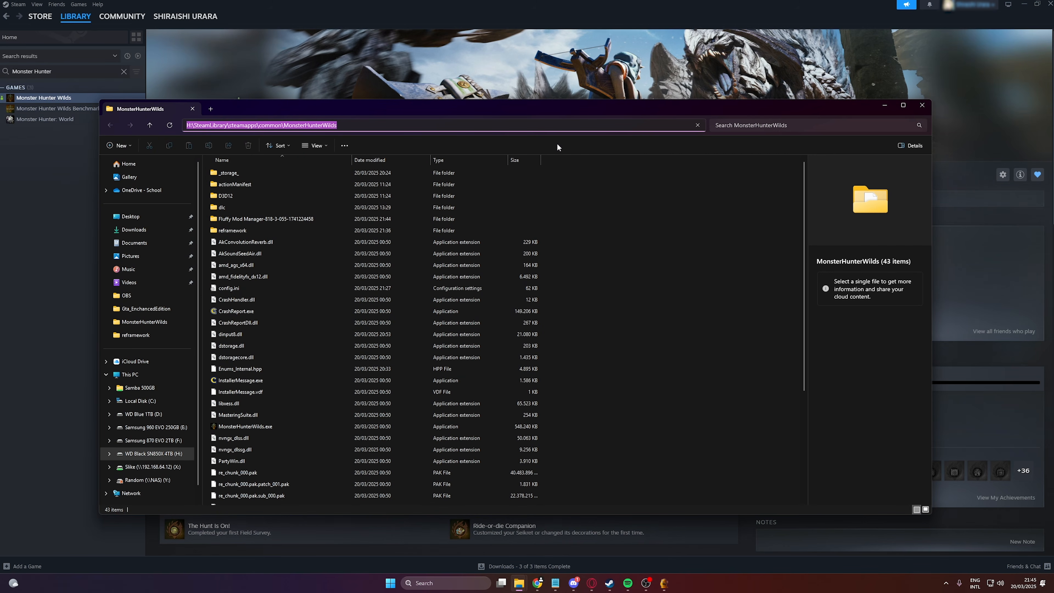
- Set the game's install folder in Fluffy Mod Manager to H:\SteamLibrary\steamapps\common\MonsterHunterWilds
{"action": "left_click", "coordinate": [664, 583]}
{"action": "left_click", "coordinate": [430, 236]}
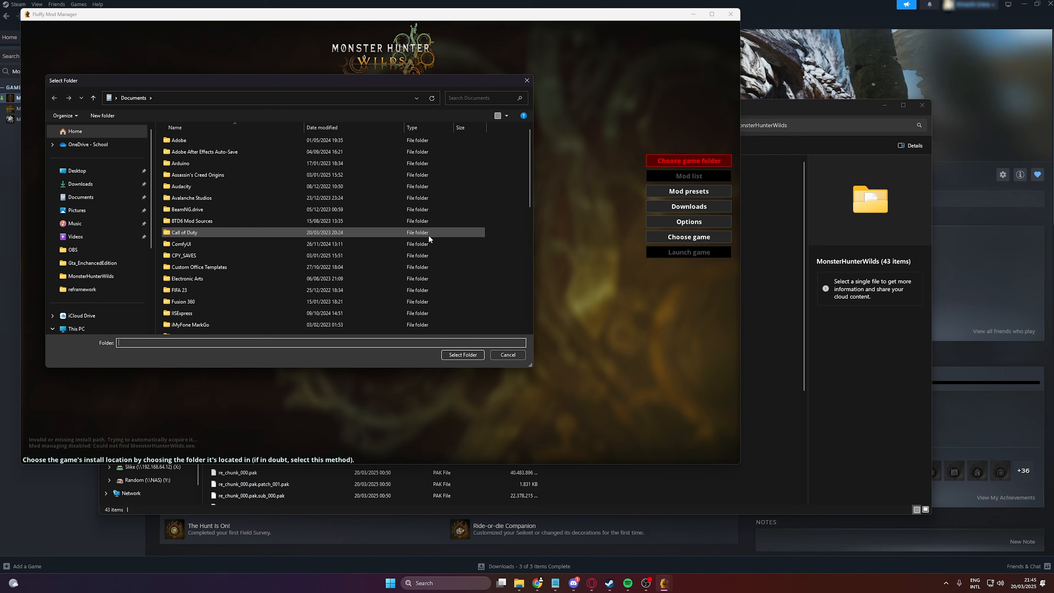
{"action": "right_click", "coordinate": [274, 96]}
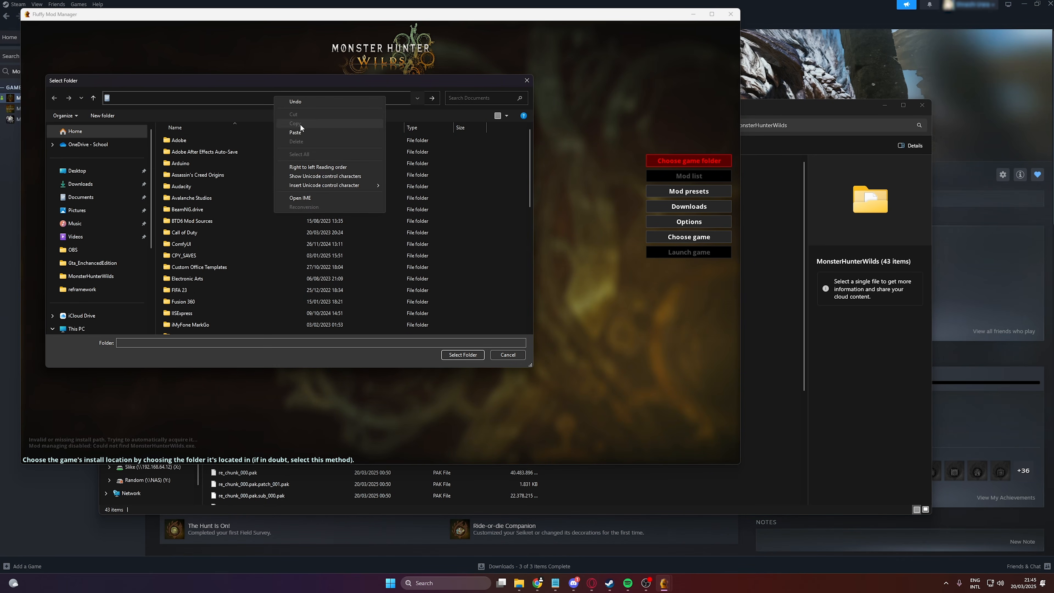
{"action": "left_click", "coordinate": [300, 128]}
{"action": "key", "text": "Return"}
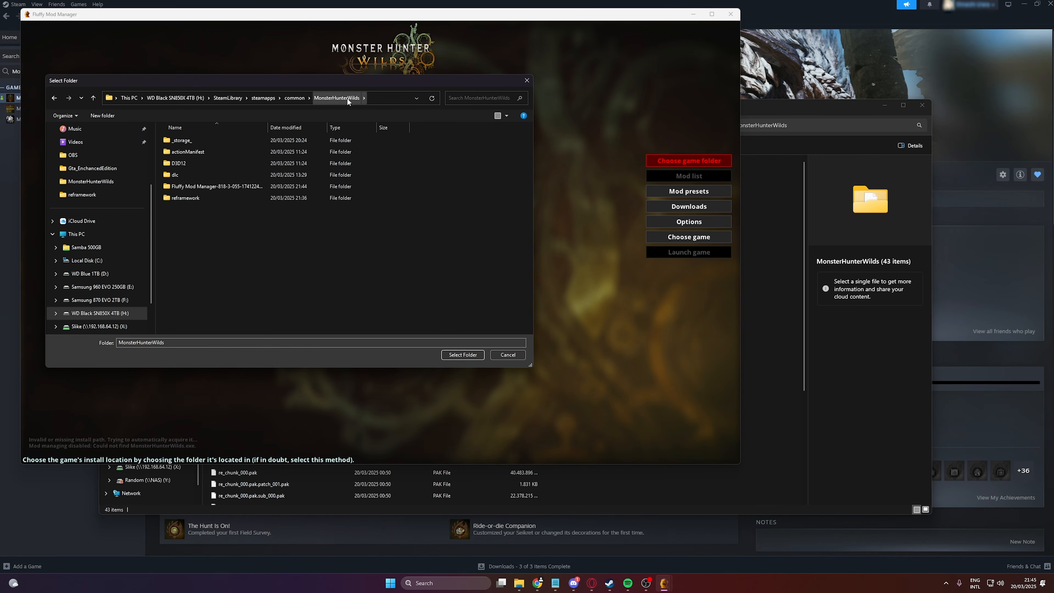
{"action": "left_click", "coordinate": [462, 353]}
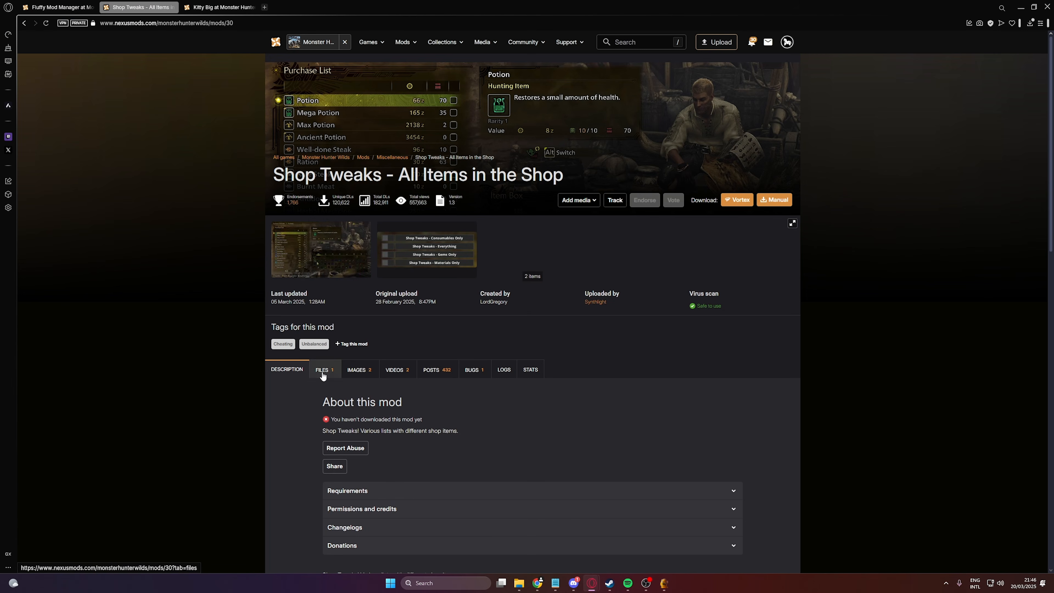
- Manually download the Shop Tweaks main file from its Nexus Mods page using the slow download option
{"action": "left_click", "coordinate": [323, 375]}
{"action": "scroll", "coordinate": [591, 310], "scroll_direction": "down", "scroll_amount": 3}
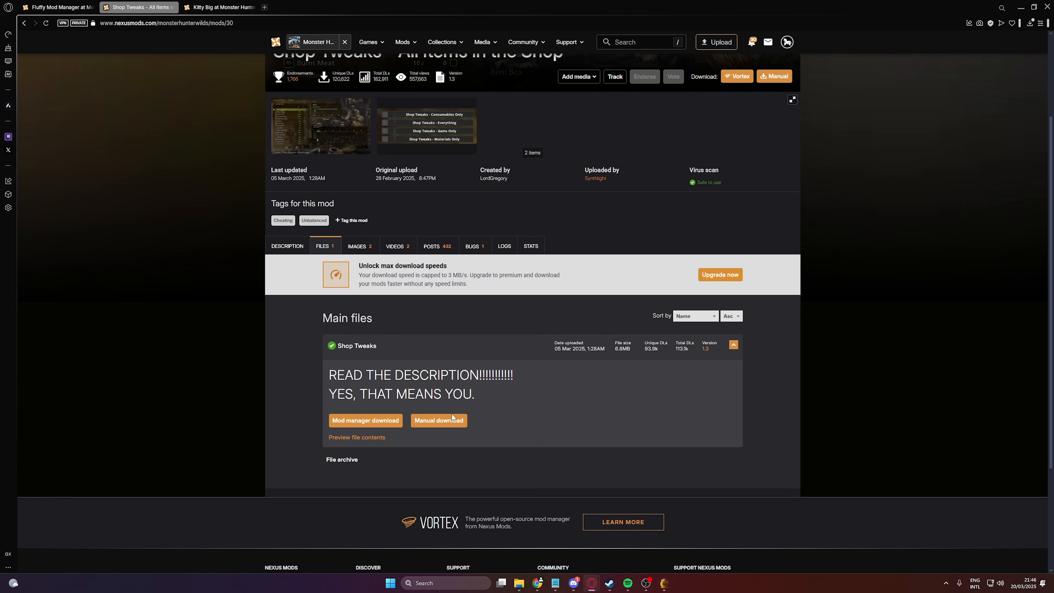
{"action": "left_click", "coordinate": [452, 415]}
{"action": "left_click", "coordinate": [439, 341]}
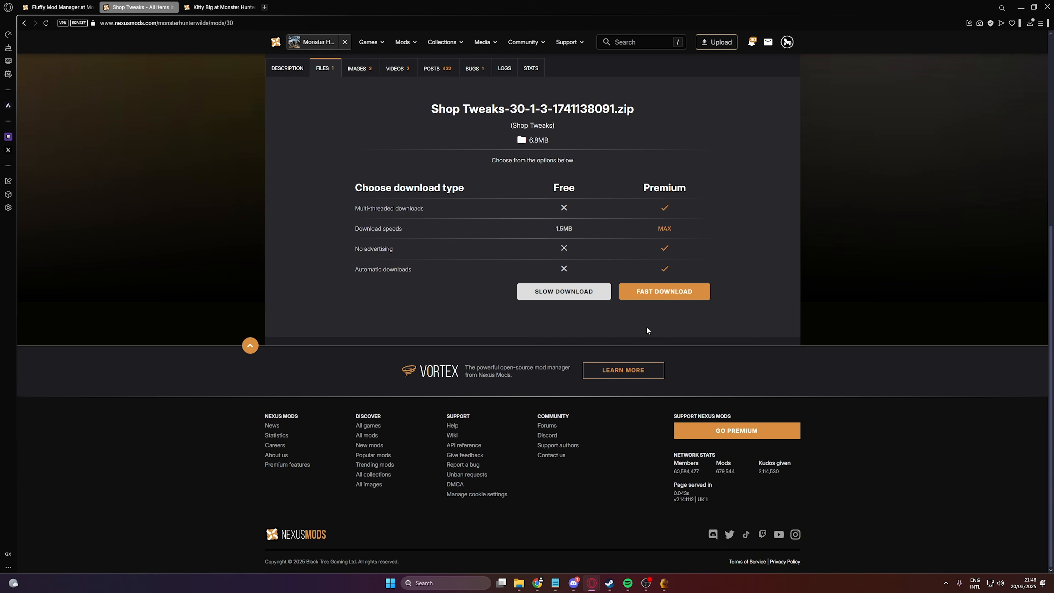
{"action": "left_click", "coordinate": [583, 299]}
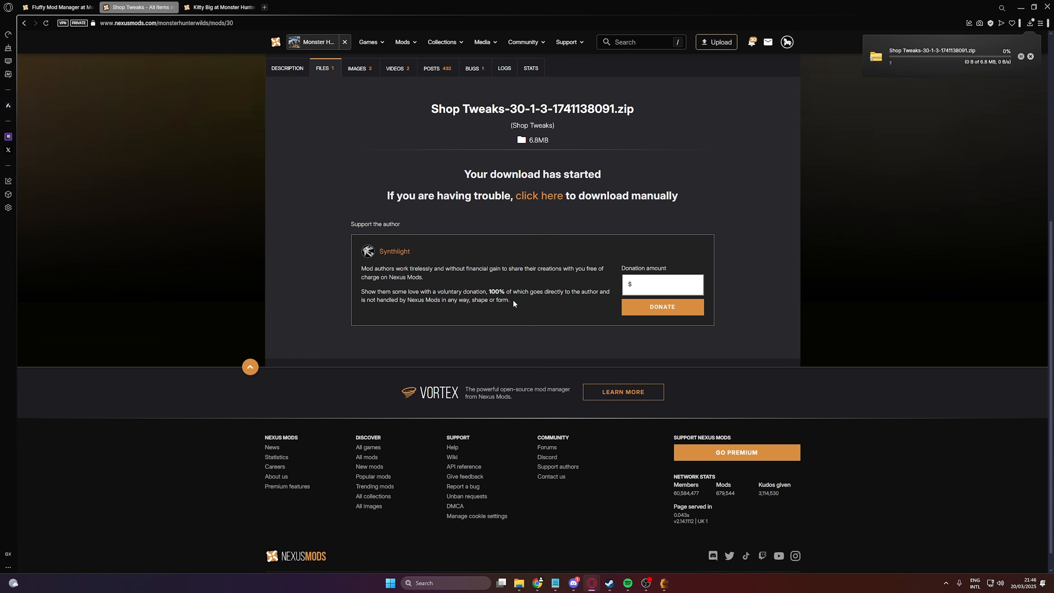
- Manually download the Kitty Big main file from its Nexus Mods page using the slow download option
{"action": "left_click", "coordinate": [220, 7]}
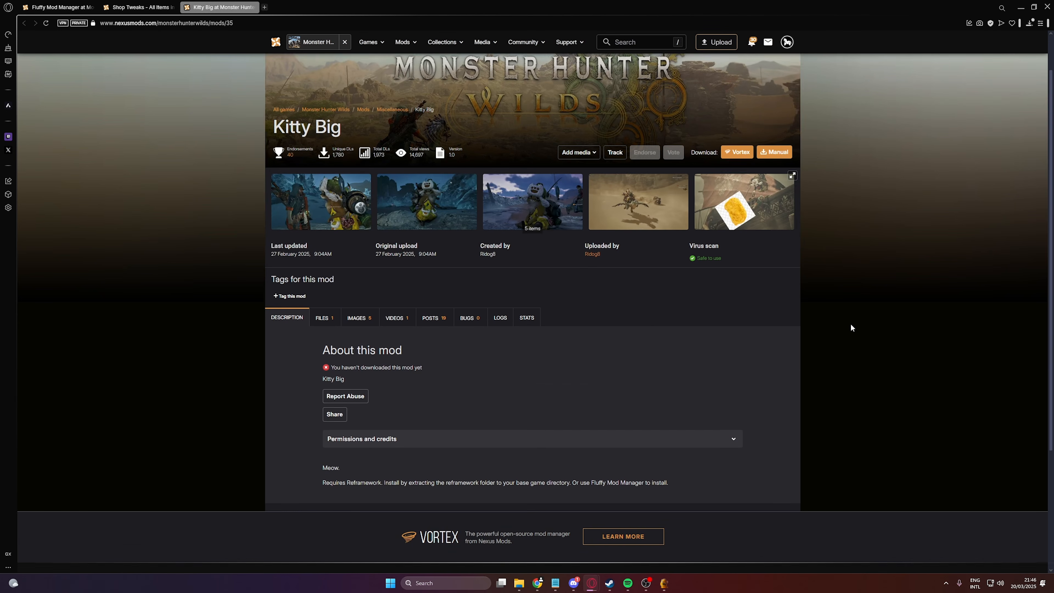
{"action": "scroll", "coordinate": [355, 216], "scroll_direction": "down", "scroll_amount": 3}
{"action": "left_click", "coordinate": [325, 201]}
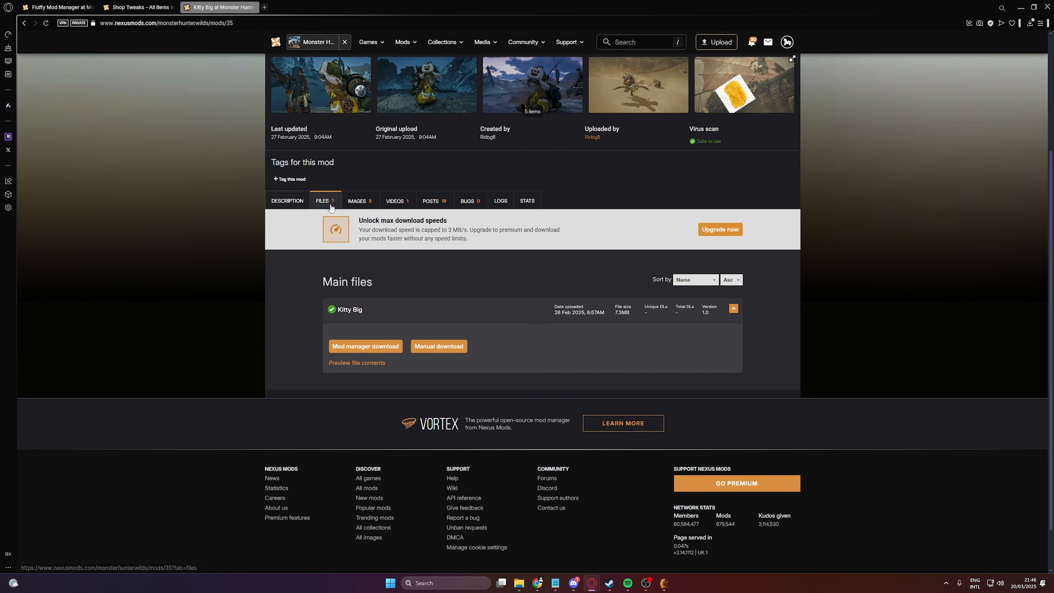
{"action": "left_click", "coordinate": [435, 346]}
{"action": "left_click", "coordinate": [563, 291]}
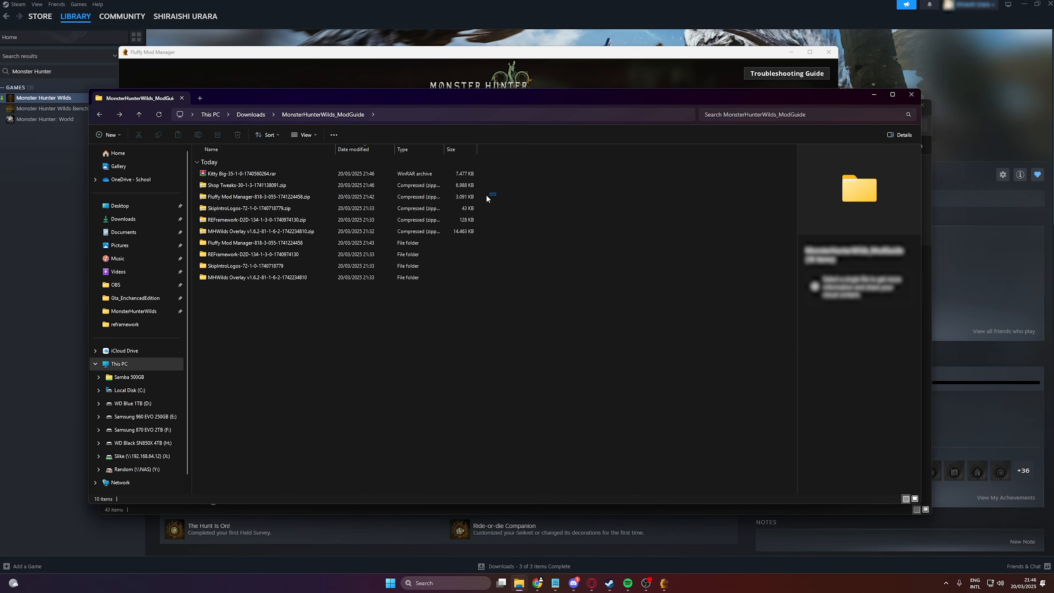
- Delete everything in MonsterHunterWilds_ModGuide except the Kitty Big and Shop Tweaks archives, and move the folder window so Fluffy Mod Manager's mod list is uncovered
{"action": "left_click_drag", "start_coordinate": [486, 194], "coordinate": [237, 278]}
{"action": "key", "text": "Delete"}
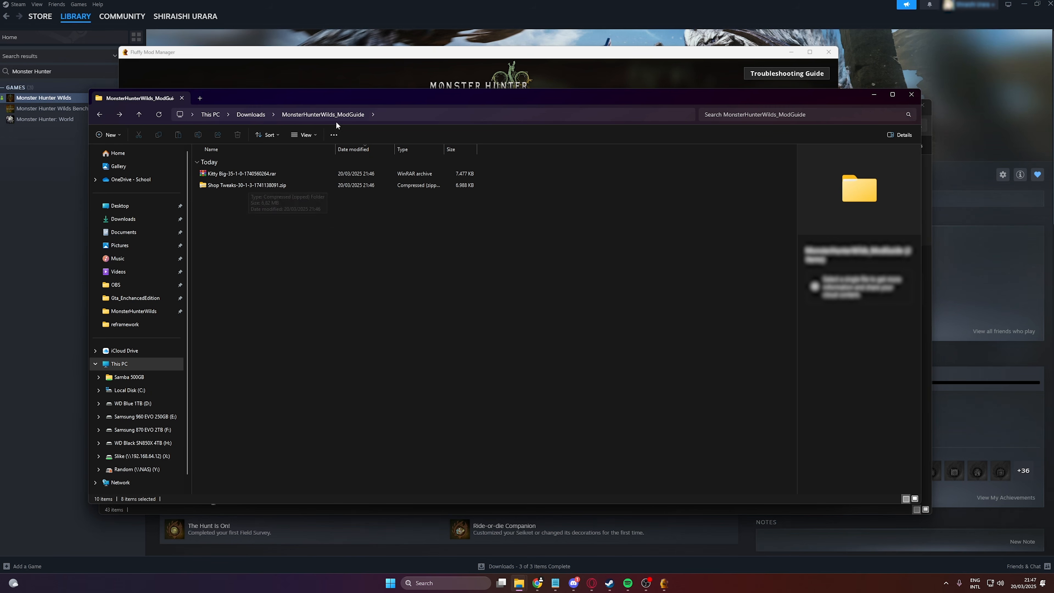
{"action": "left_click_drag", "start_coordinate": [115, 99], "coordinate": [329, 237]}
{"action": "left_click_drag", "start_coordinate": [511, 241], "coordinate": [566, 239]}
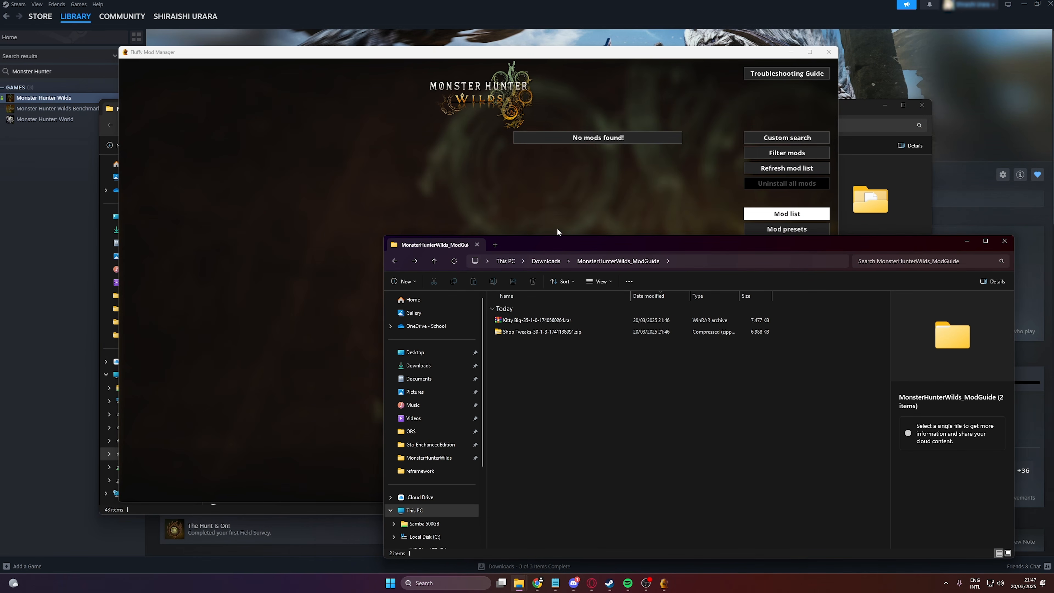
- Add the Kitty Big and Shop Tweaks archives from MonsterHunterWilds_ModGuide to Fluffy Mod Manager's mod list
{"action": "left_click_drag", "start_coordinate": [375, 54], "coordinate": [286, 34]}
{"action": "key", "text": "alt+Tab"}
{"action": "left_click", "coordinate": [595, 319]}
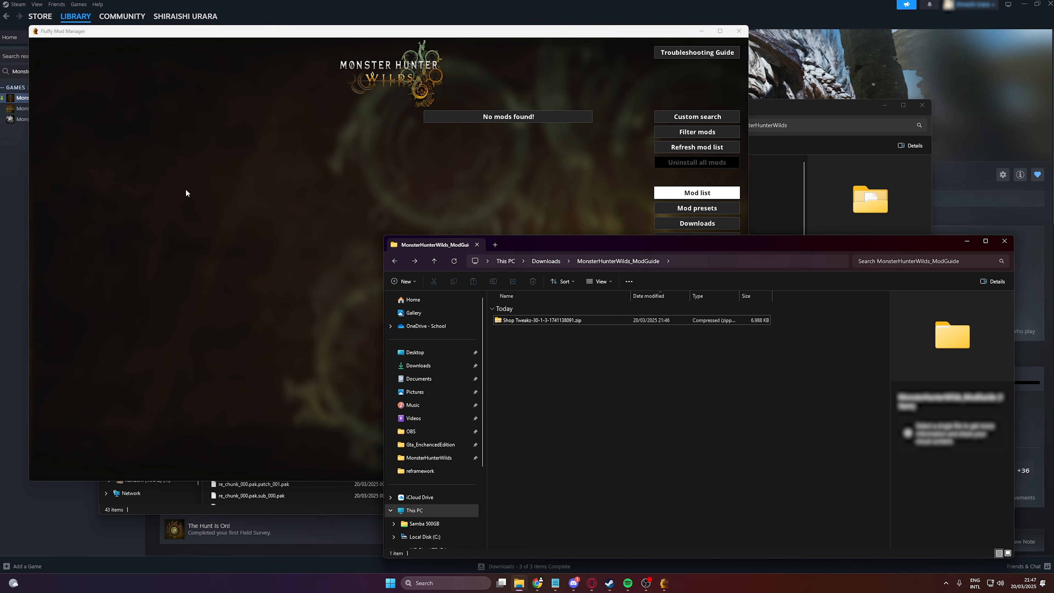
{"action": "left_click", "coordinate": [578, 321]}
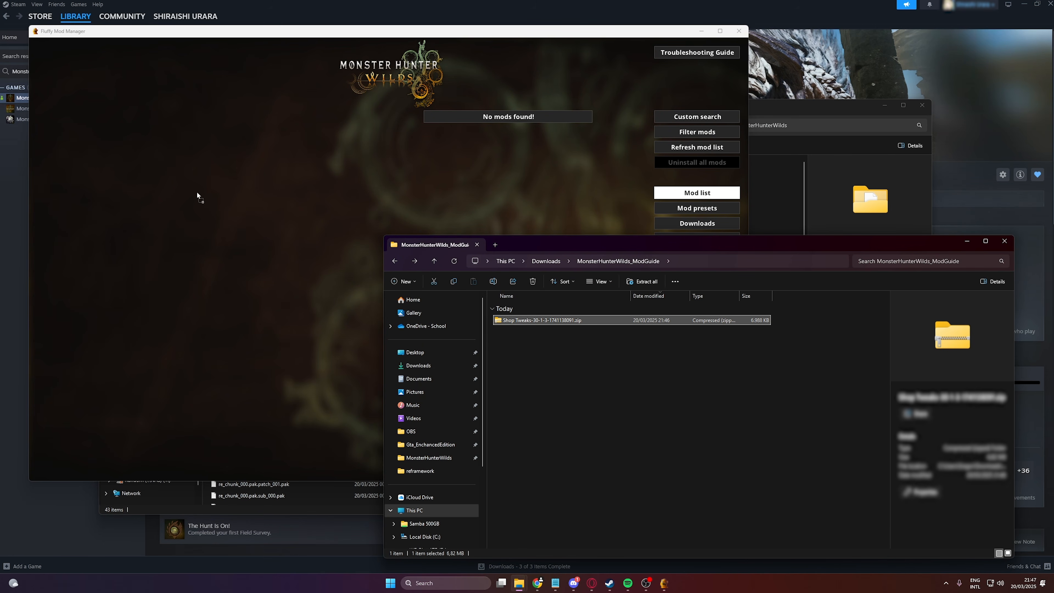
{"action": "left_click", "coordinate": [232, 169]}
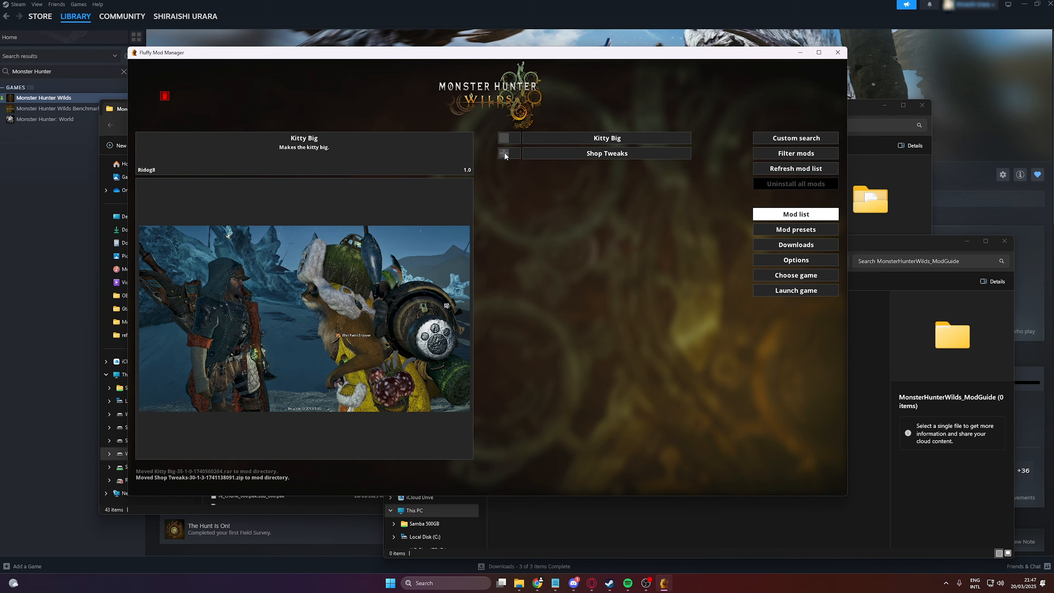
- Open the Shop Tweaks mod's variants and install Shop Tweaks - Consumables + Ingredients
{"action": "left_click", "coordinate": [554, 153]}
{"action": "left_click", "coordinate": [554, 153]}
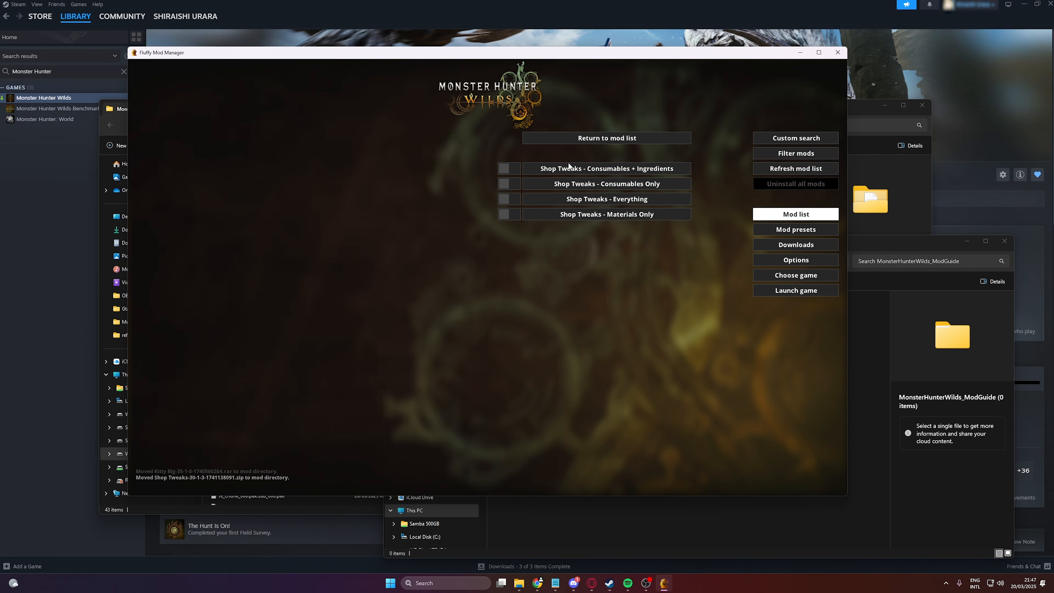
{"action": "left_click", "coordinate": [587, 170]}
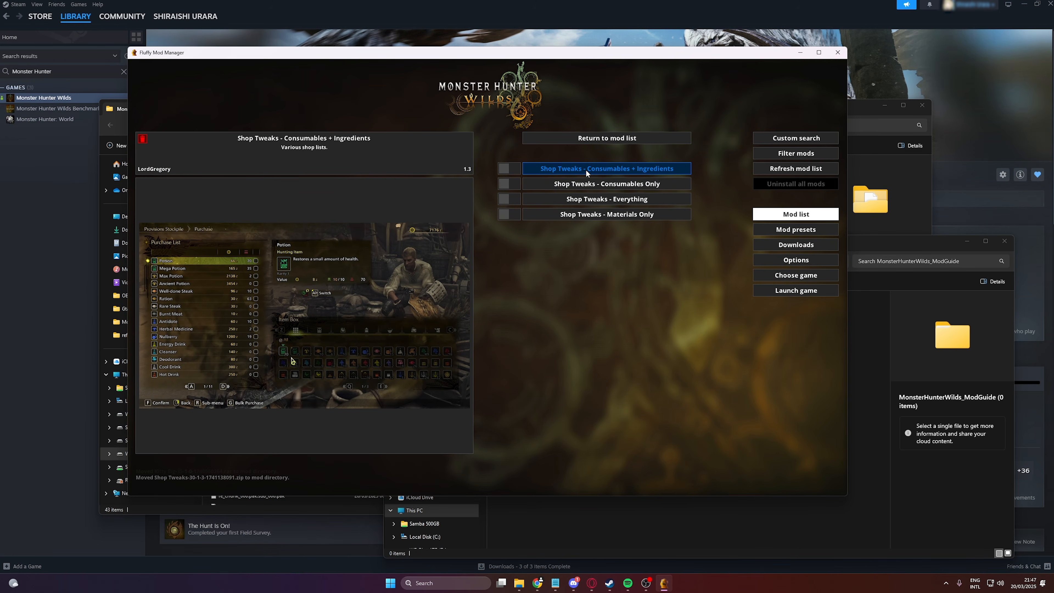
{"action": "left_click", "coordinate": [585, 170]}
{"action": "left_click", "coordinate": [585, 170]}
{"action": "left_click", "coordinate": [585, 169]}
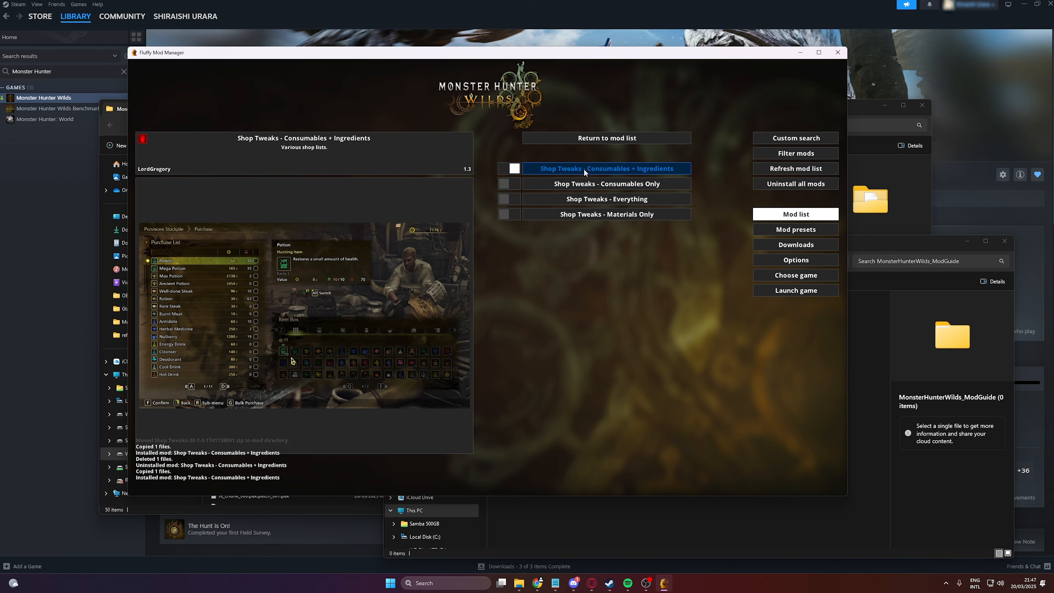
- Uninstall the Consumables + Ingredients variant and install Shop Tweaks - Everything instead
{"action": "left_click", "coordinate": [593, 183]}
{"action": "left_click", "coordinate": [602, 199]}
{"action": "left_click", "coordinate": [612, 167]}
{"action": "left_click", "coordinate": [612, 167]}
{"action": "left_click", "coordinate": [611, 203]}
{"action": "left_click", "coordinate": [613, 201]}
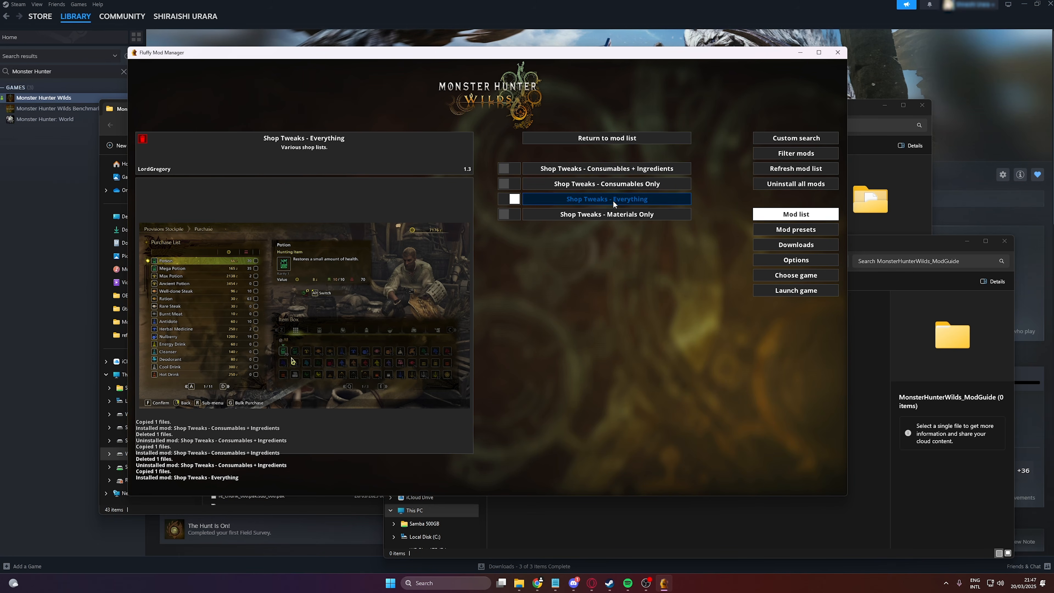
- Return to the mod list, enable Kitty Big, and launch the game from the mod manager
{"action": "left_click", "coordinate": [620, 137]}
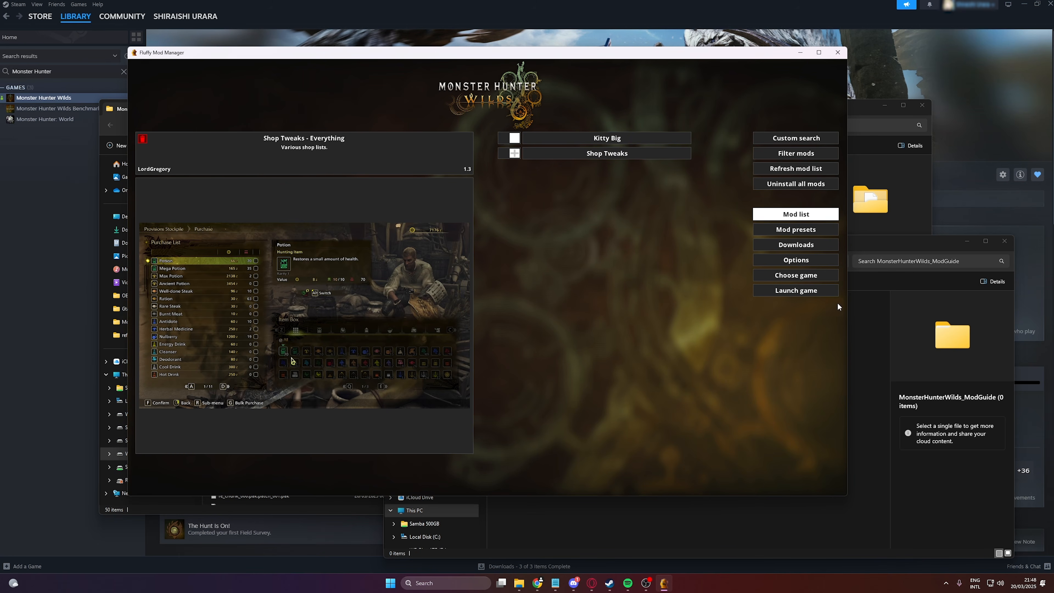
{"action": "left_click", "coordinate": [814, 291]}
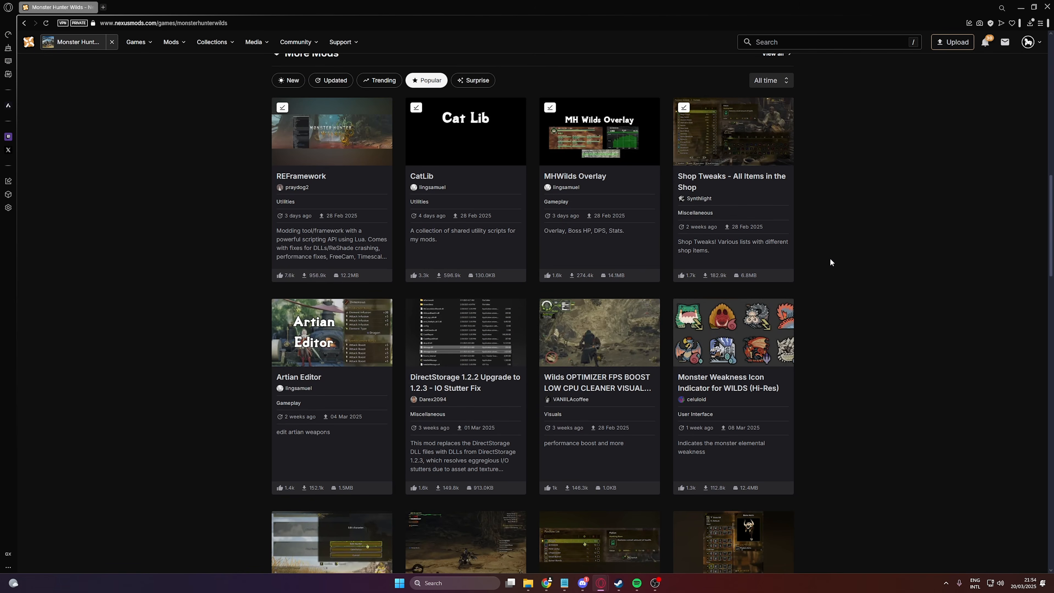
- Manually download optimized config V1.2 from the Wilds OPTIMIZER FPS BOOST mod page on Nexus Mods using the slow download option
{"action": "scroll", "coordinate": [624, 340], "scroll_direction": "down", "scroll_amount": 1}
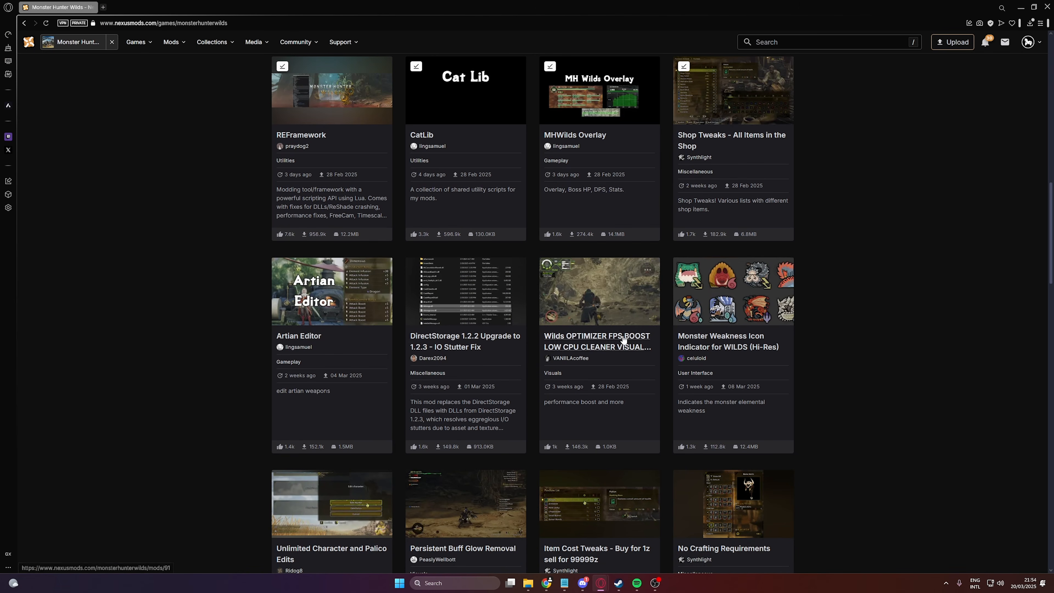
{"action": "left_click", "coordinate": [600, 348]}
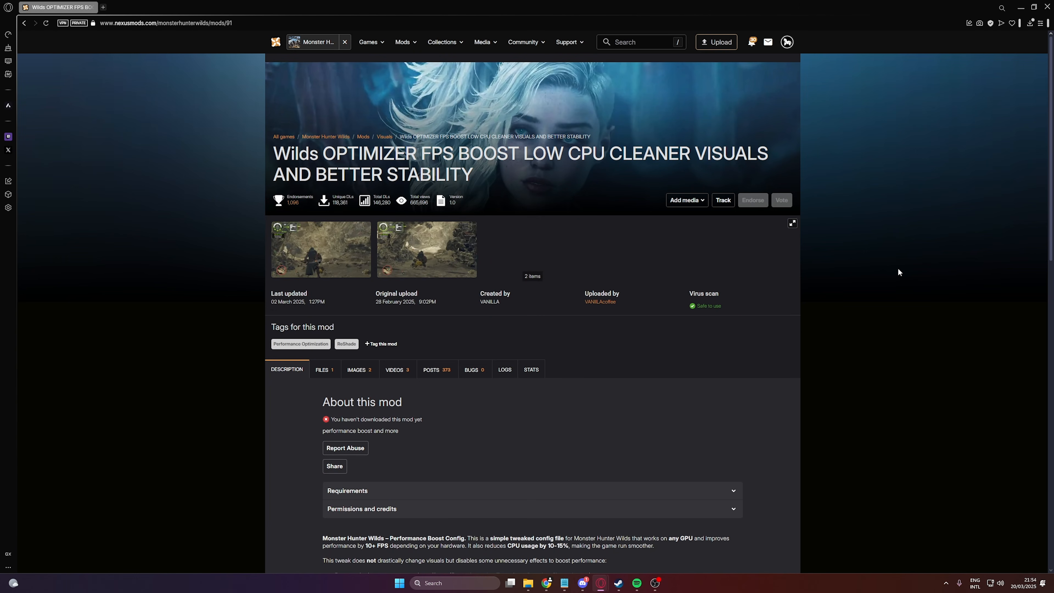
{"action": "scroll", "coordinate": [899, 269], "scroll_direction": "down", "scroll_amount": 6}
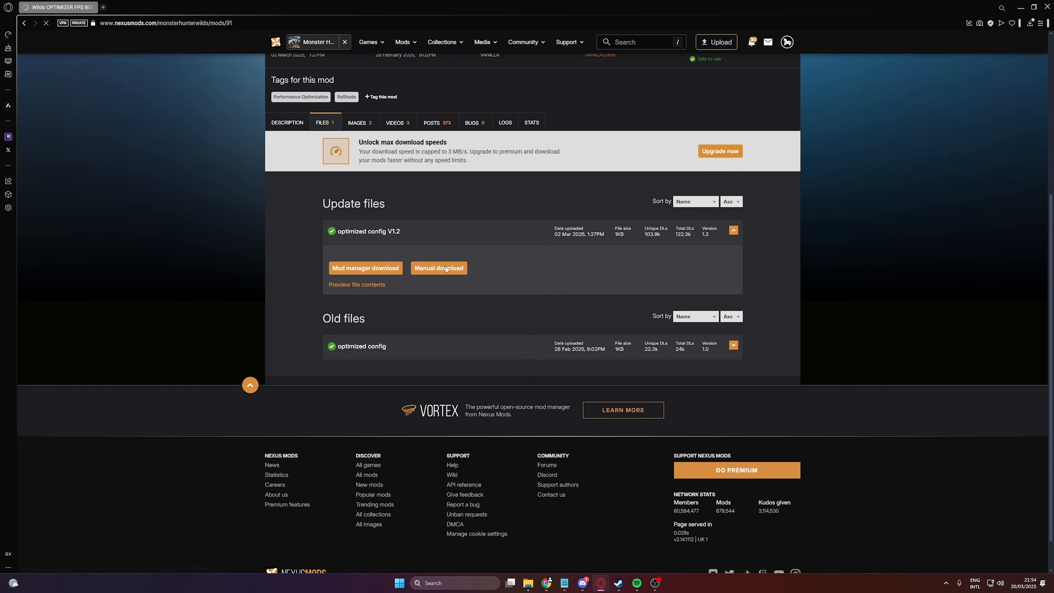
{"action": "left_click", "coordinate": [440, 266]}
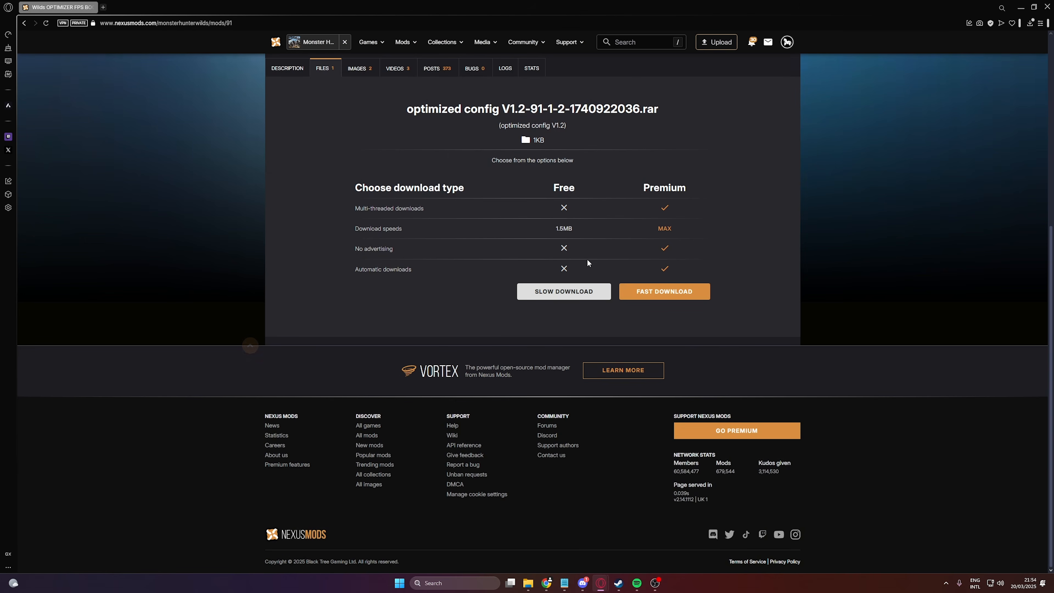
{"action": "left_click", "coordinate": [587, 293]}
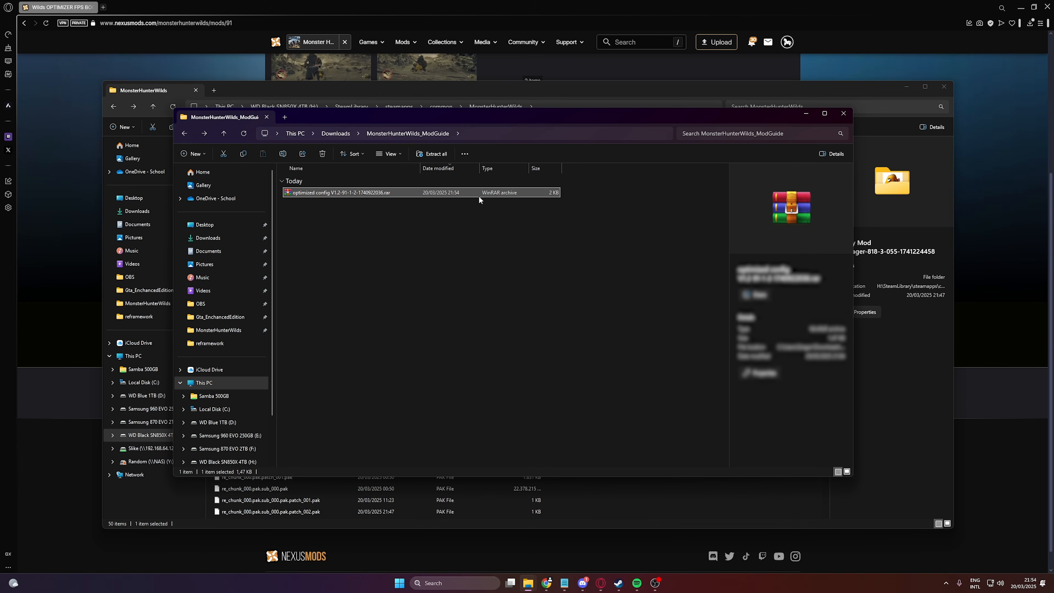
- Extract the optimized config V1.2 archive into its own folder in MonsterHunterWilds_ModGuide and open that folder
{"action": "right_click", "coordinate": [478, 192]}
{"action": "left_click", "coordinate": [540, 262]}
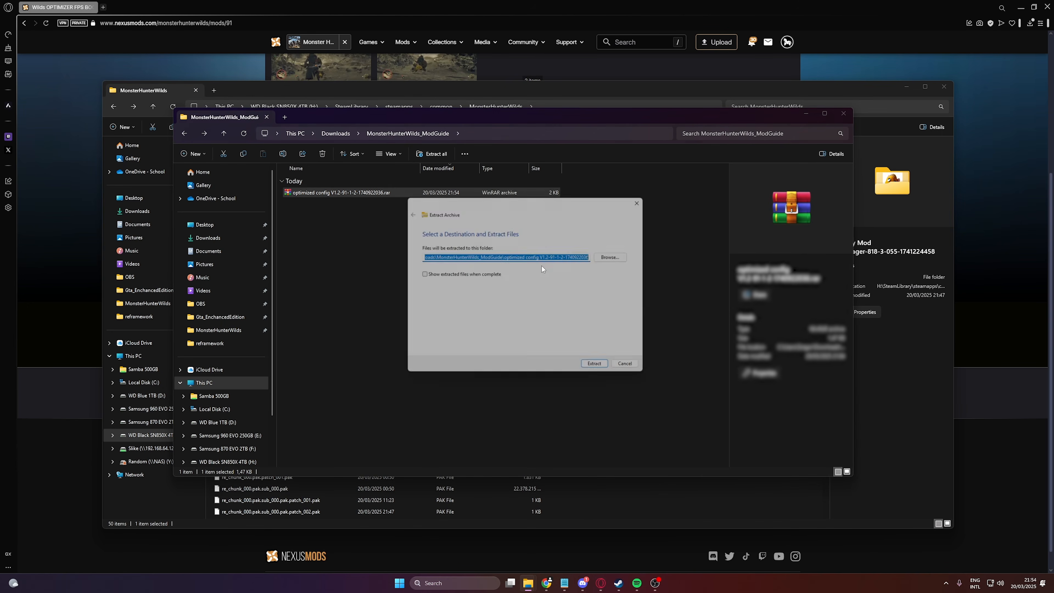
{"action": "left_click", "coordinate": [597, 368]}
{"action": "double_click", "coordinate": [395, 202]}
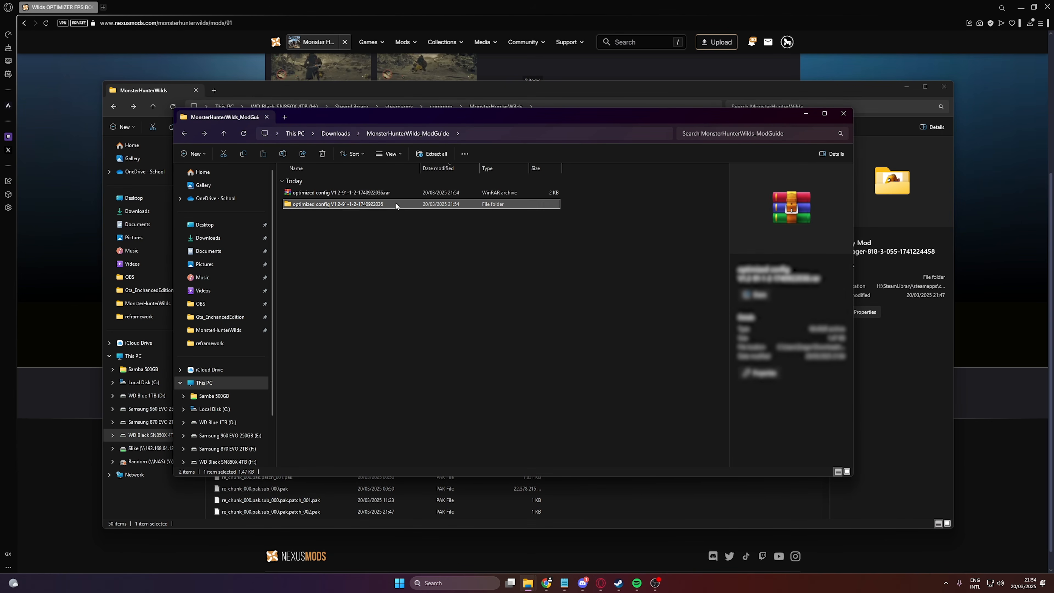
- Copy the extracted config.ini into the MonsterHunterWilds game folder, replacing the existing config.ini
{"action": "left_click", "coordinate": [384, 191]}
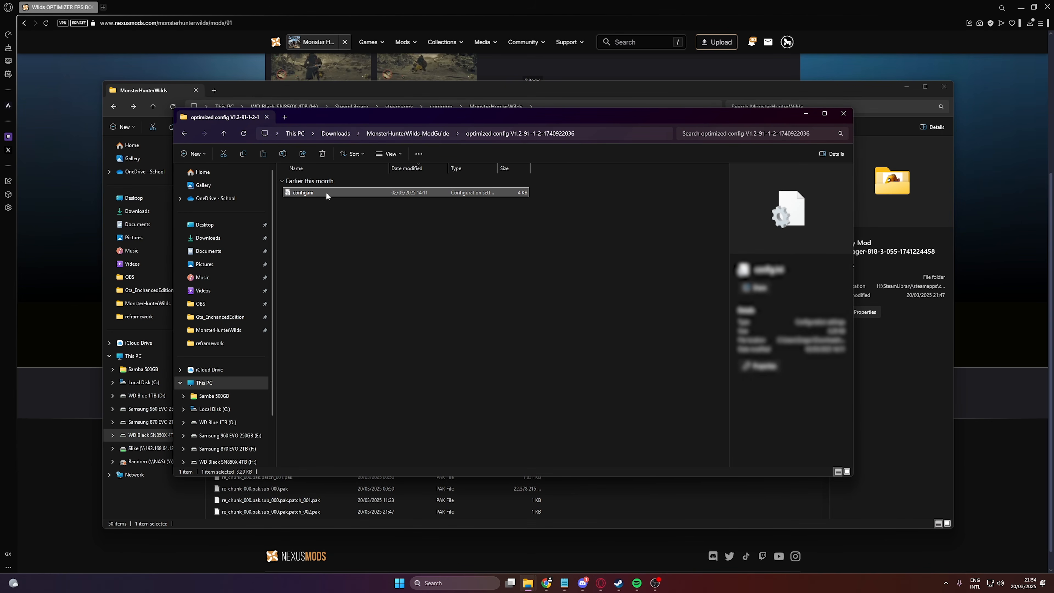
{"action": "right_click", "coordinate": [378, 193]}
{"action": "left_click", "coordinate": [417, 201]}
{"action": "left_click", "coordinate": [324, 92]}
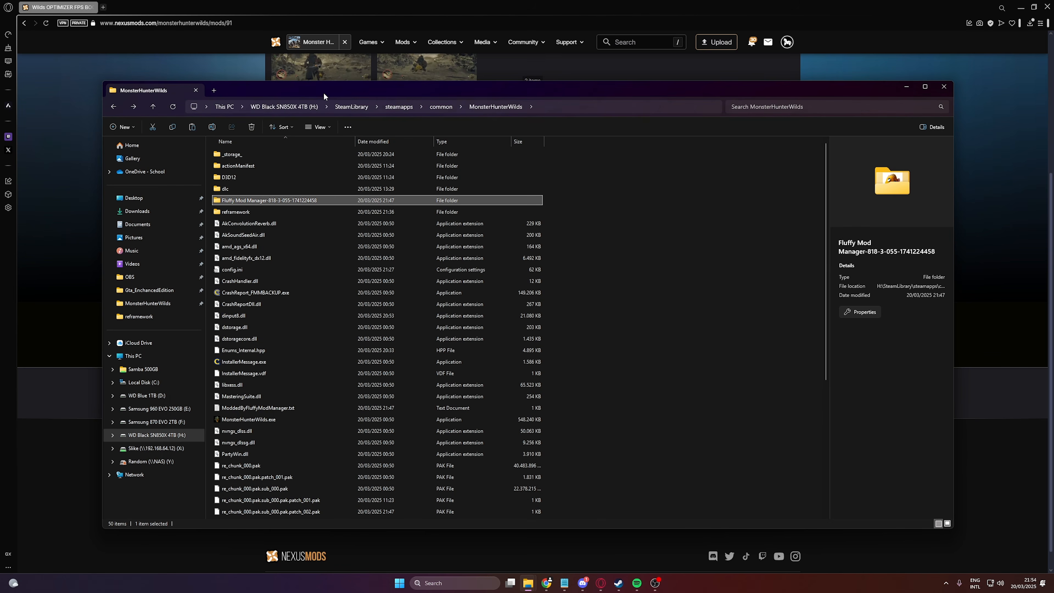
{"action": "scroll", "coordinate": [535, 303], "scroll_direction": "down", "scroll_amount": 3}
{"action": "left_click", "coordinate": [635, 315]}
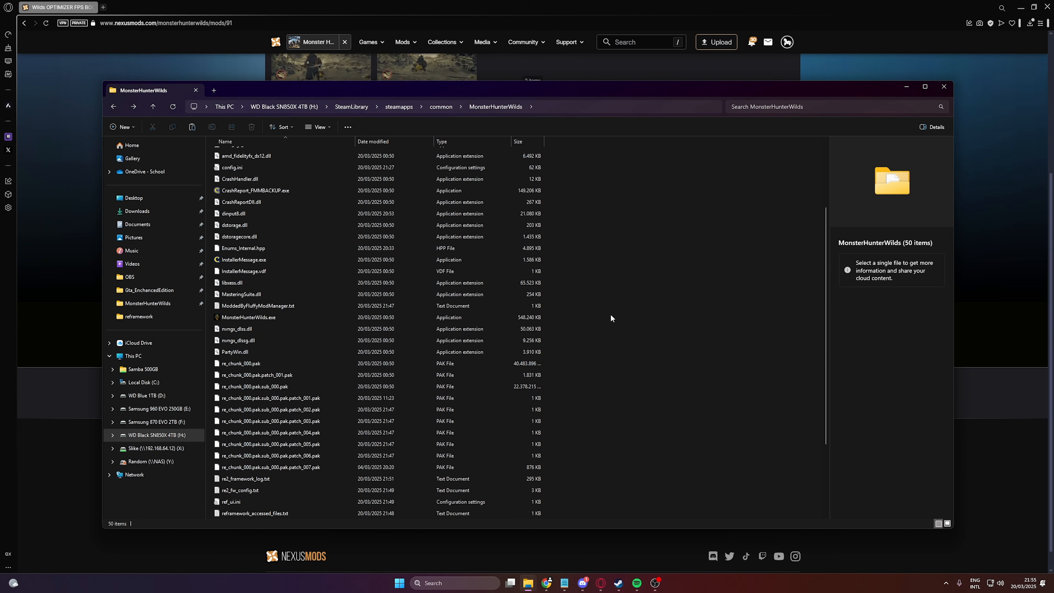
{"action": "key", "text": "ctrl+v"}
{"action": "right_click", "coordinate": [623, 223]}
{"action": "left_click", "coordinate": [628, 237]}
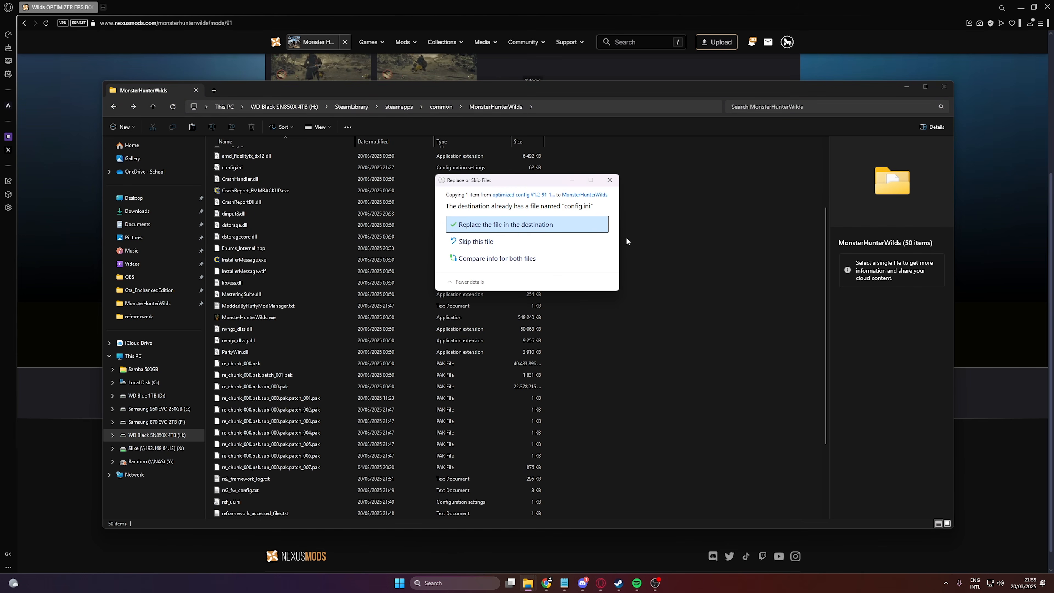
{"action": "left_click", "coordinate": [515, 226]}
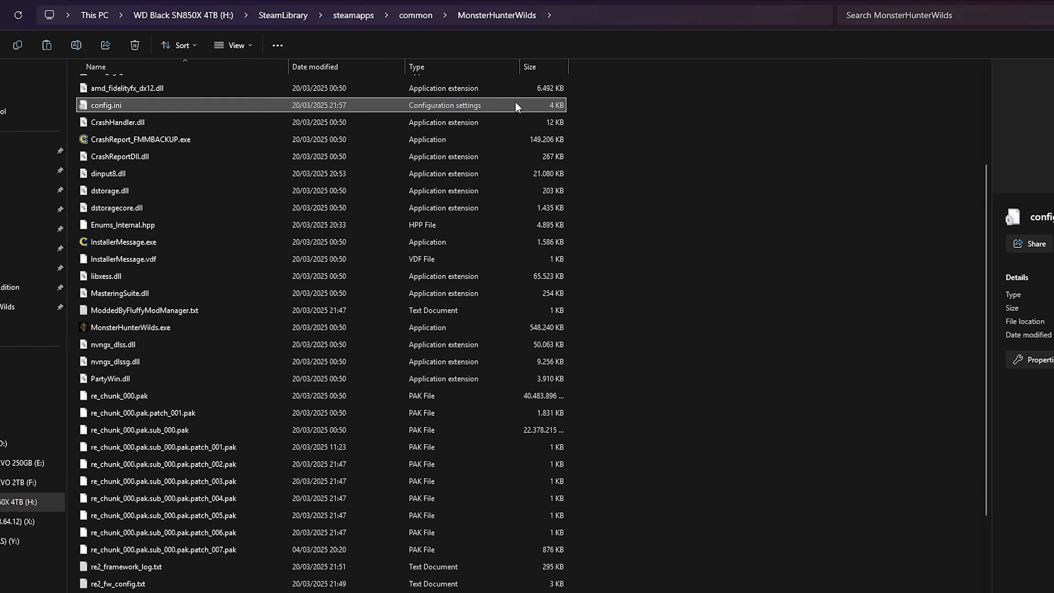
- Mark config.ini in the game folder as read-only through its file properties
{"action": "right_click", "coordinate": [501, 167]}
{"action": "left_click", "coordinate": [605, 363]}
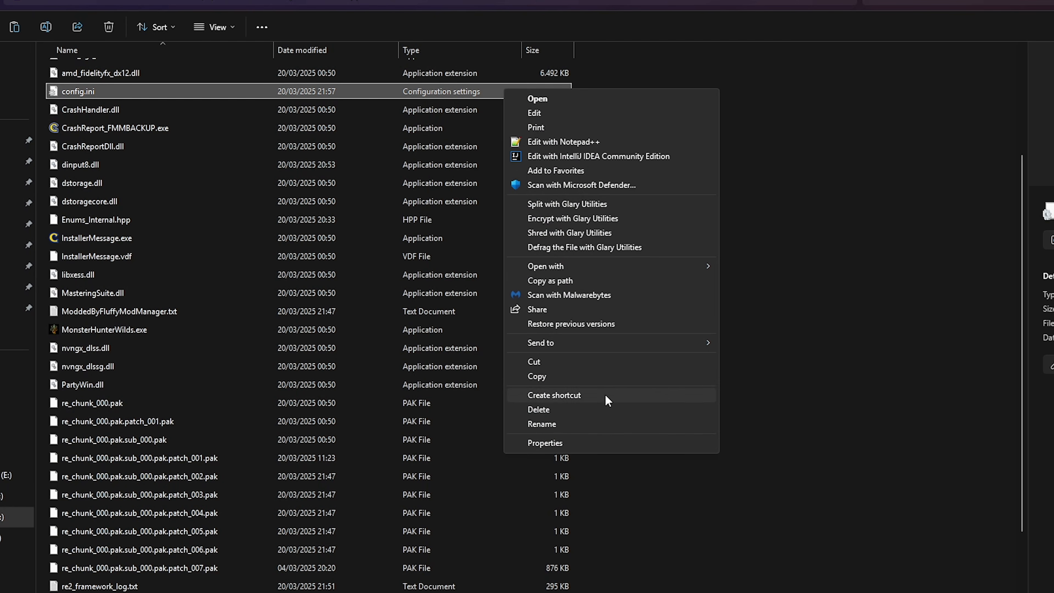
{"action": "left_click", "coordinate": [607, 443]}
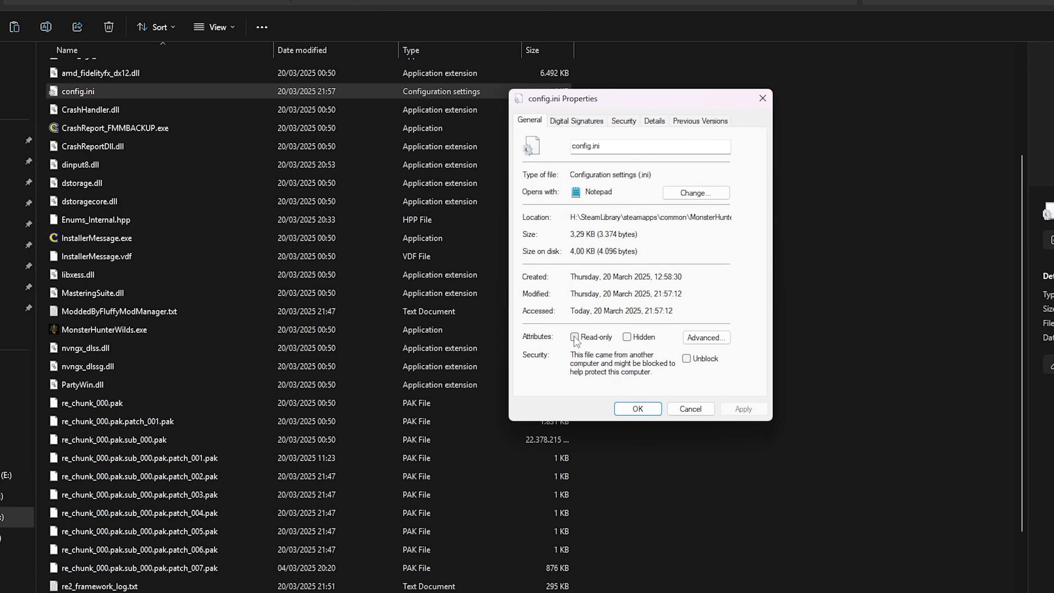
{"action": "left_click", "coordinate": [638, 409]}
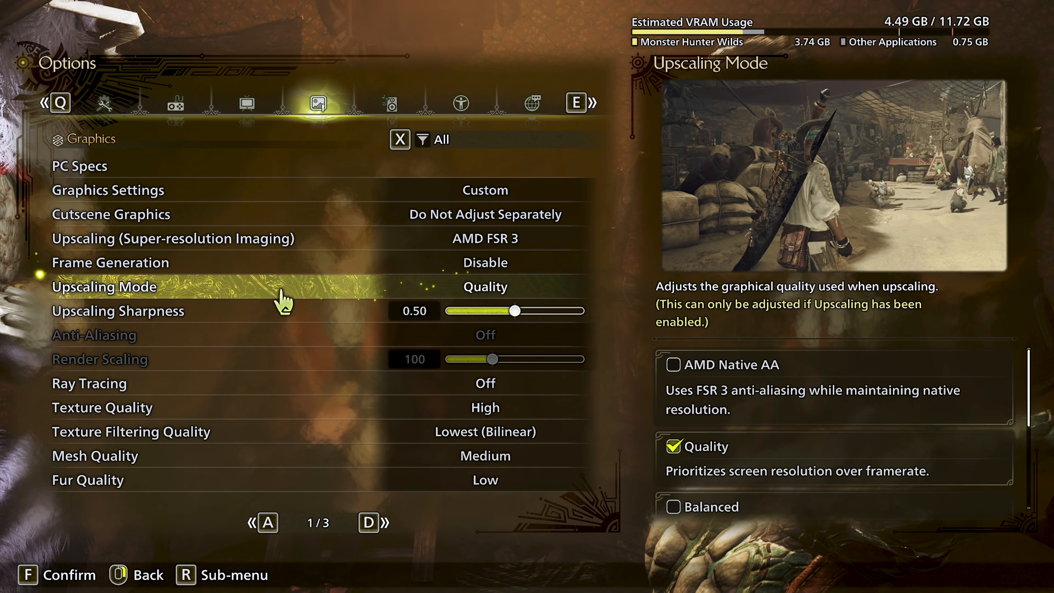
- Examine the upscaling choices and the rest of the graphics settings in the game's options without changing them
{"action": "left_click", "coordinate": [463, 249]}
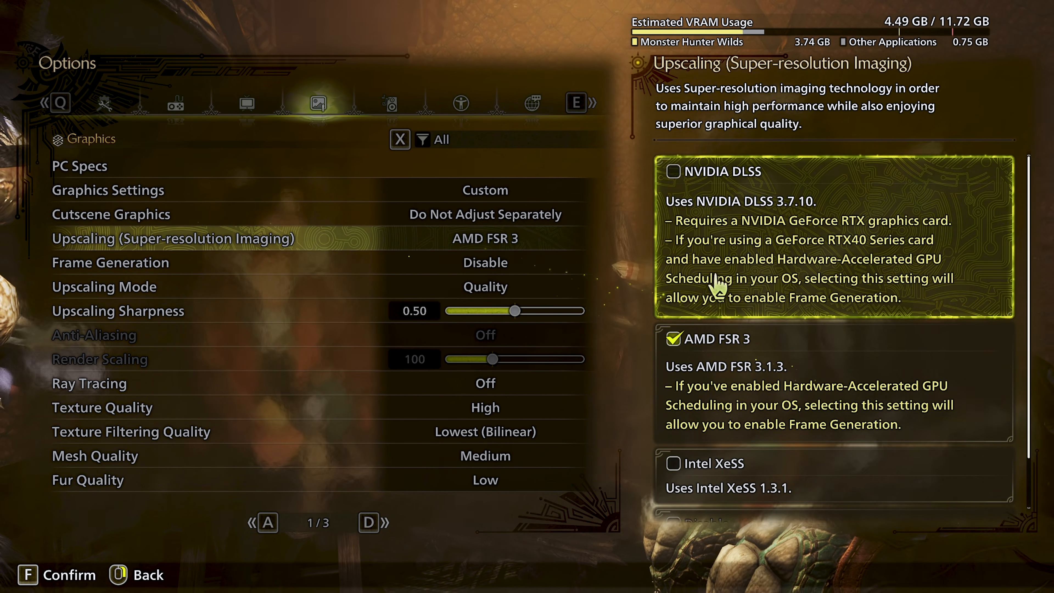
{"action": "right_click", "coordinate": [749, 226]}
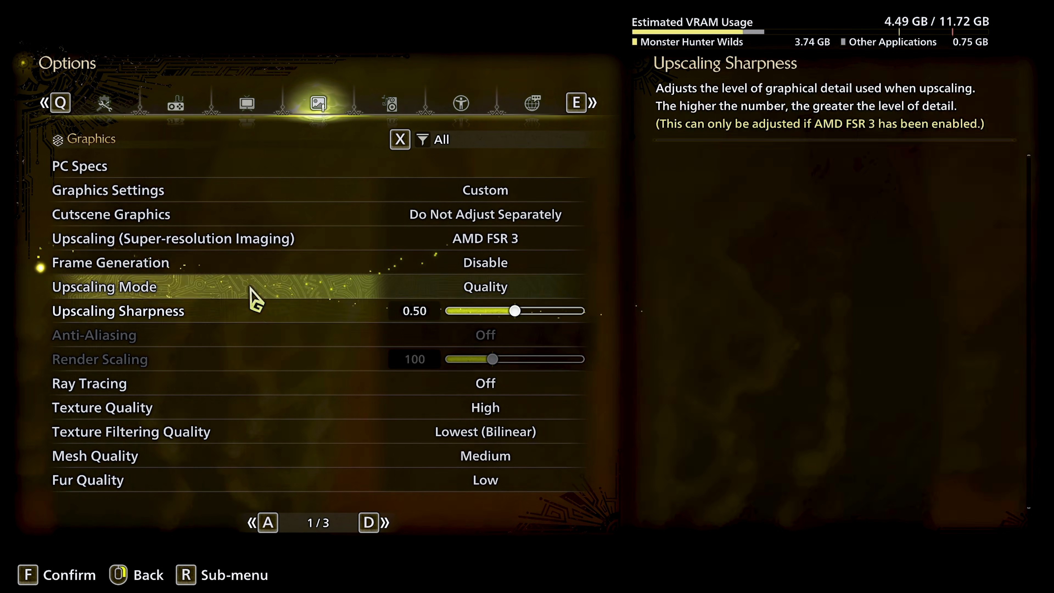
{"action": "scroll", "coordinate": [250, 287], "scroll_direction": "down", "scroll_amount": 6}
{"action": "scroll", "coordinate": [251, 287], "scroll_direction": "up", "scroll_amount": 8}
{"action": "scroll", "coordinate": [250, 288], "scroll_direction": "down", "scroll_amount": 4}
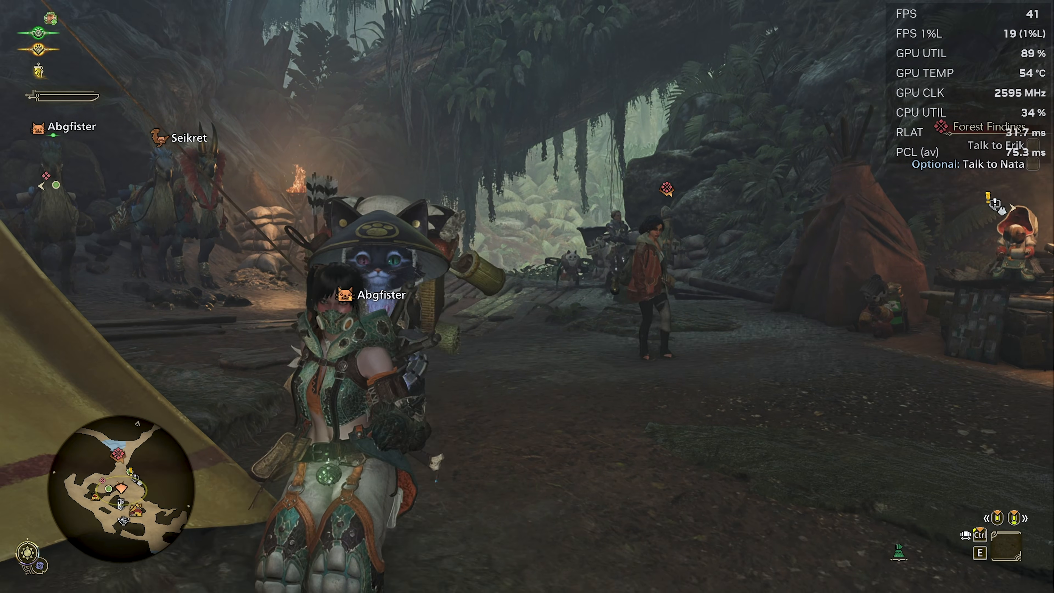
- Set Upscaling to NVIDIA DLSS and Upscaling Mode to Quality in the game's graphics options, and return to the game
{"action": "key", "text": "Escape"}
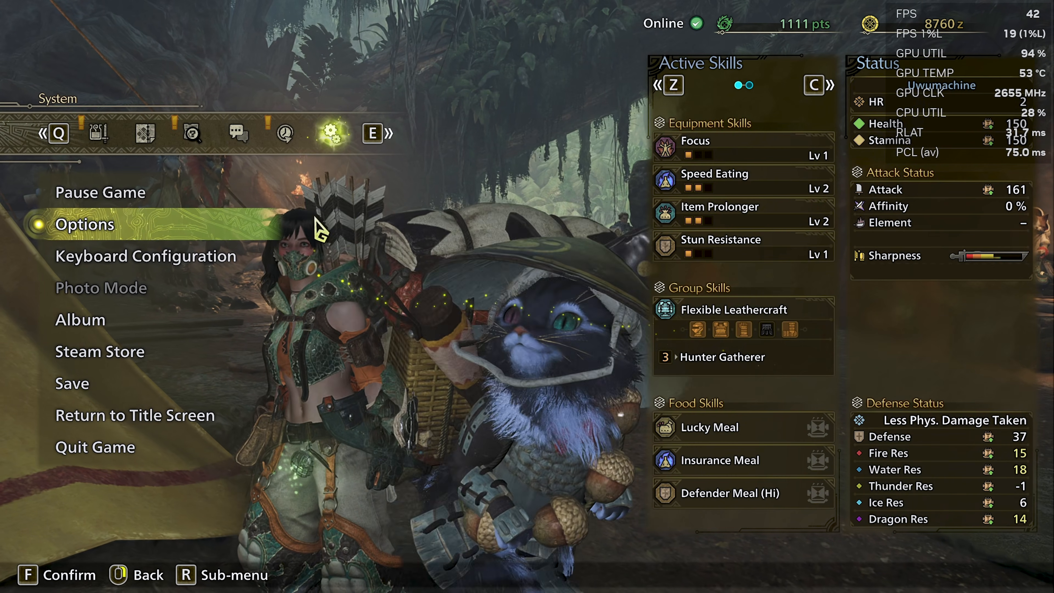
{"action": "left_click", "coordinate": [207, 232]}
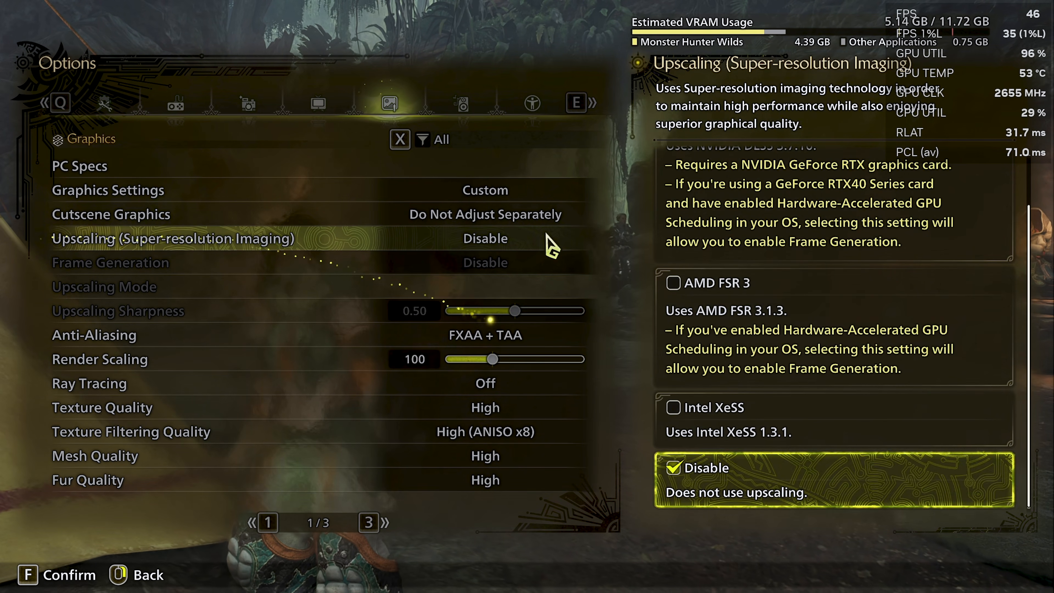
{"action": "left_click", "coordinate": [773, 220]}
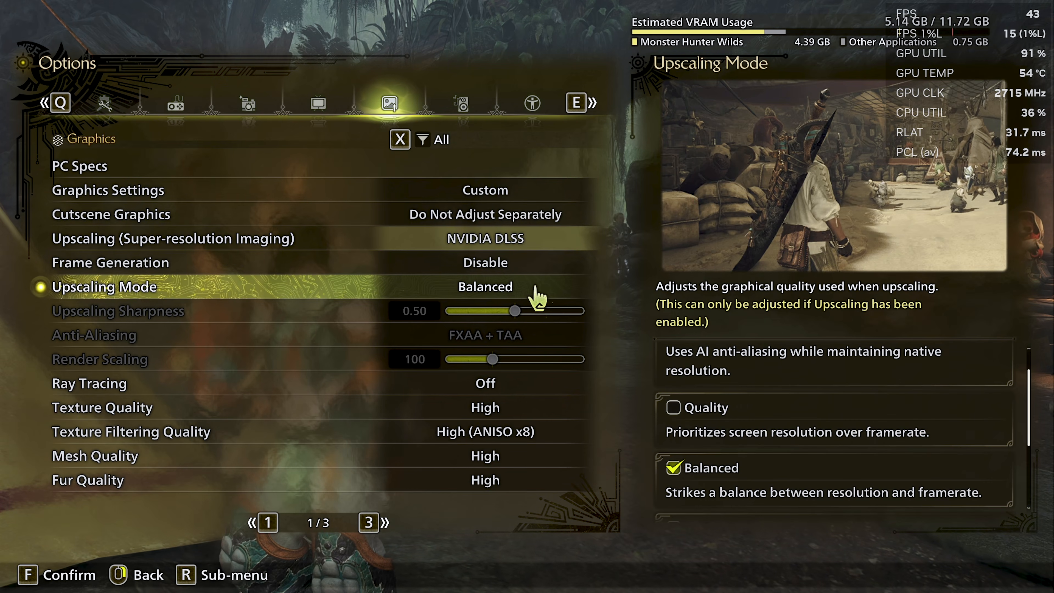
{"action": "left_click", "coordinate": [536, 288]}
{"action": "left_click", "coordinate": [749, 408]}
{"action": "right_click", "coordinate": [735, 390]}
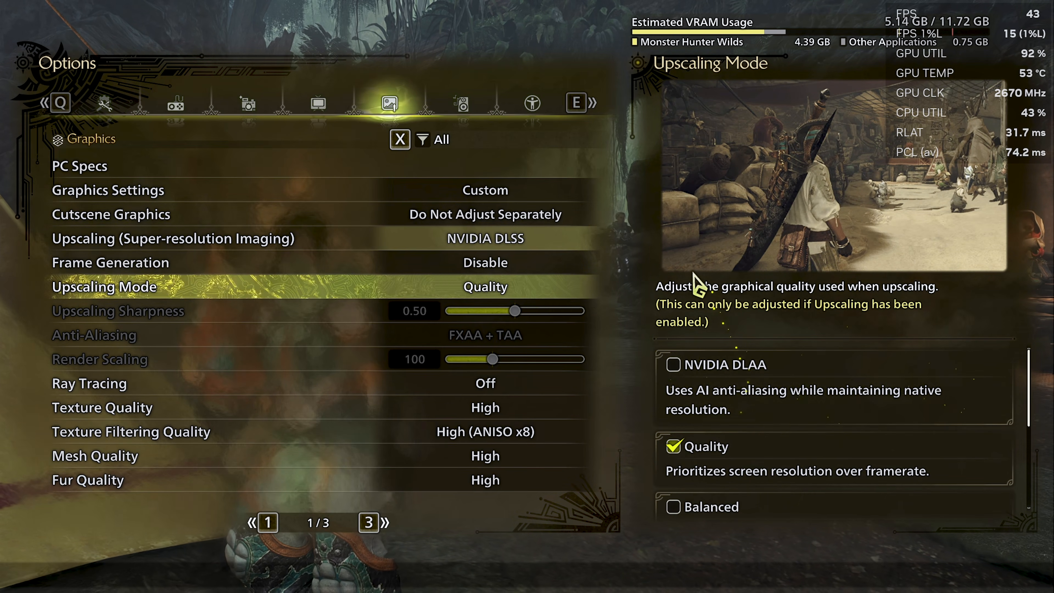
{"action": "right_click", "coordinate": [695, 279]}
{"action": "right_click", "coordinate": [696, 280]}
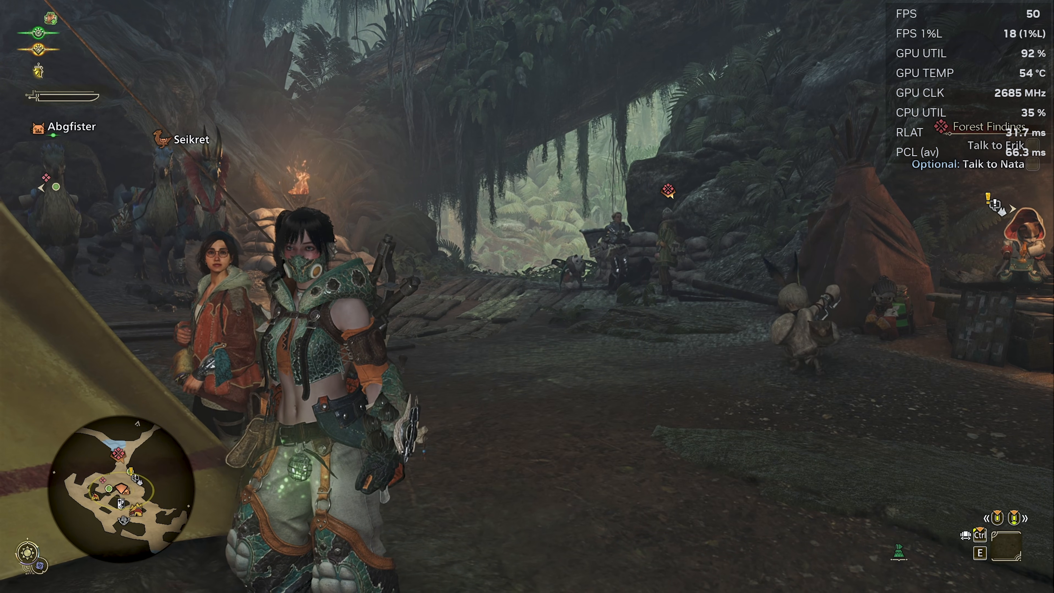
- Open the game's graphics options, set Upscaling Mode to Quality and switch it back to Balanced
{"action": "key", "text": "Escape"}
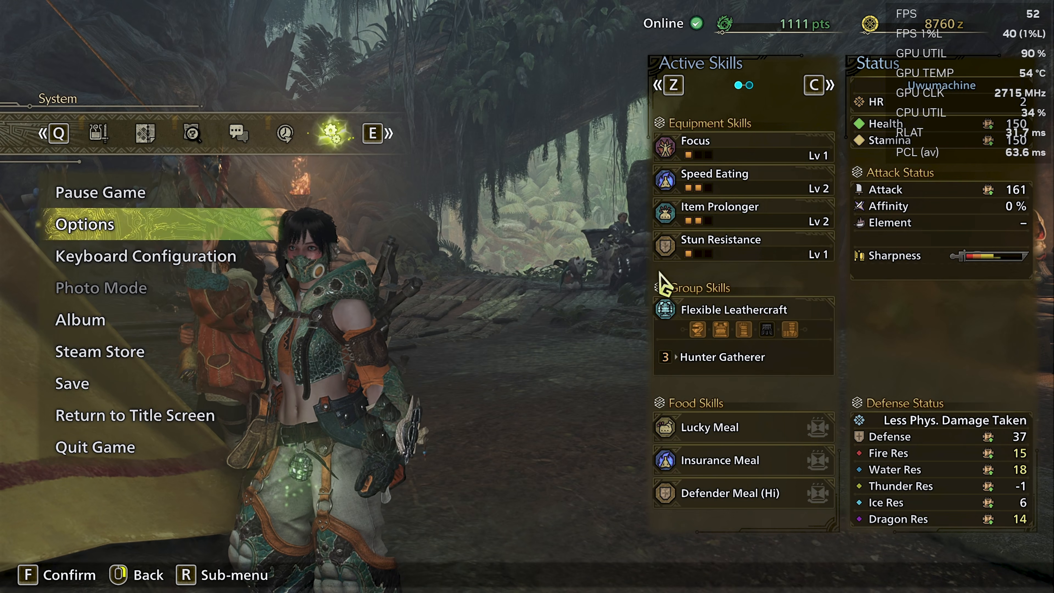
{"action": "left_click", "coordinate": [226, 227]}
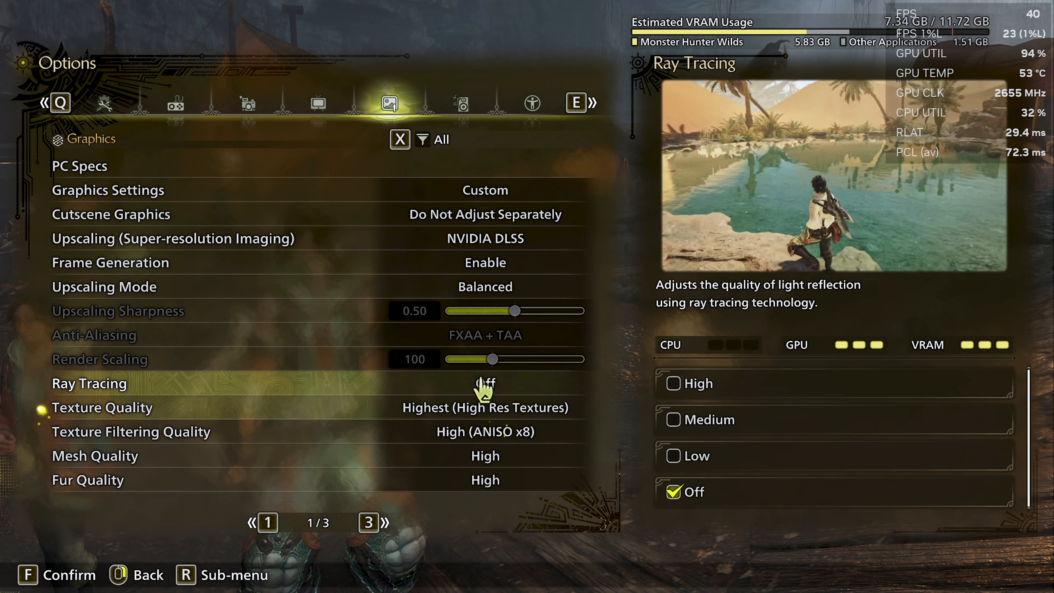
{"action": "left_click", "coordinate": [502, 290]}
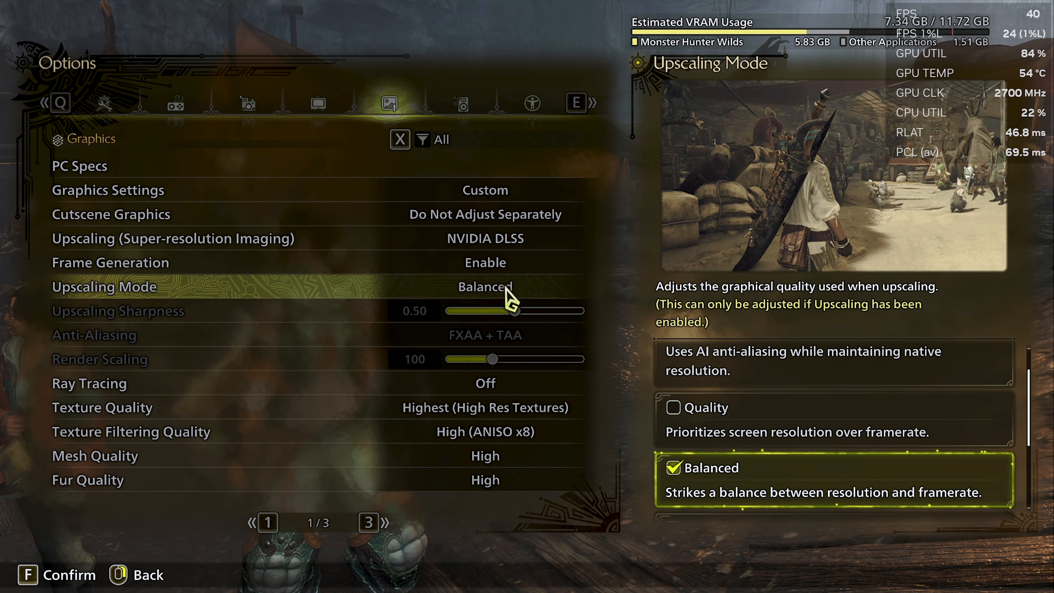
{"action": "left_click", "coordinate": [779, 419]}
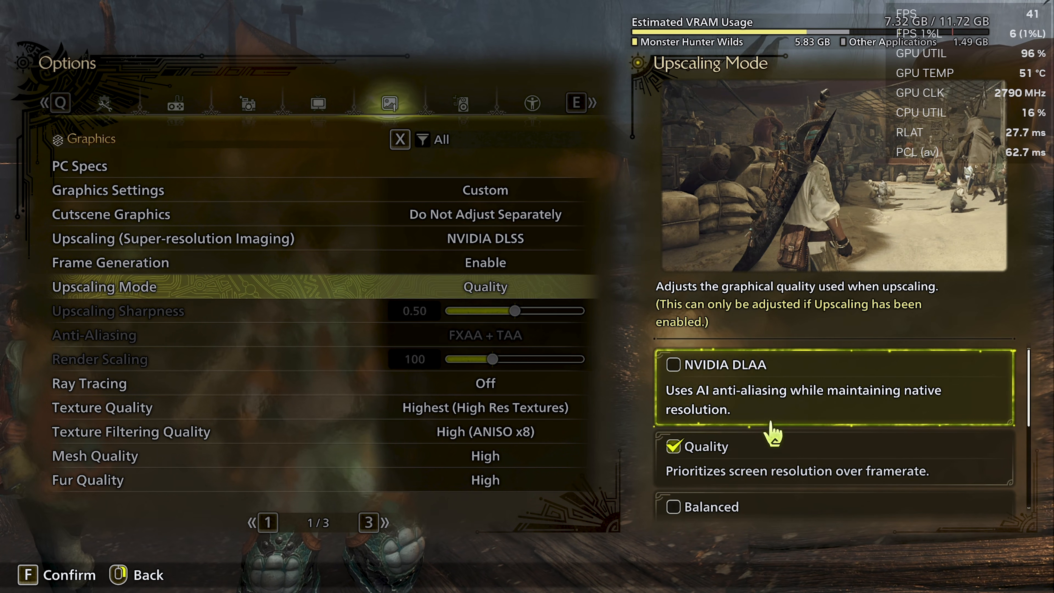
{"action": "left_click", "coordinate": [733, 497]}
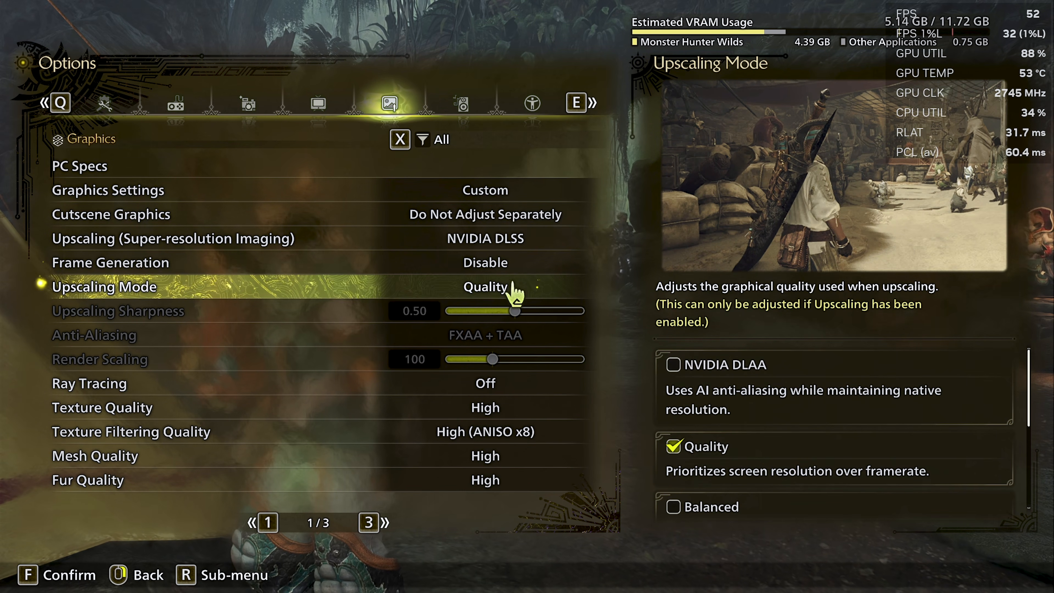
- Enable Frame Generation in the graphics options and return to the game
{"action": "left_click", "coordinate": [540, 268]}
{"action": "left_click", "coordinate": [756, 236]}
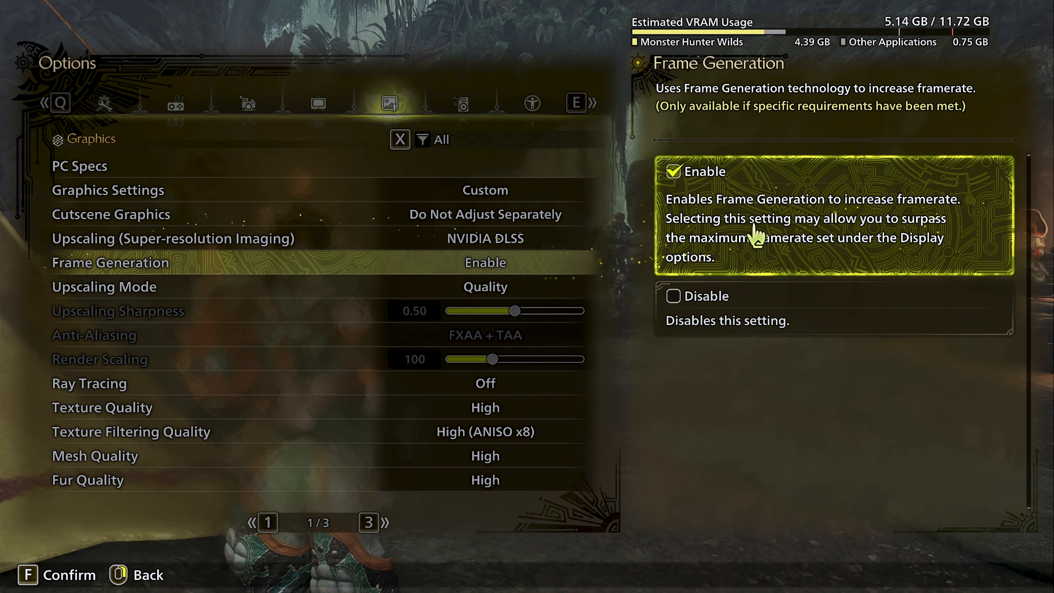
{"action": "right_click", "coordinate": [753, 259]}
{"action": "right_click", "coordinate": [758, 259]}
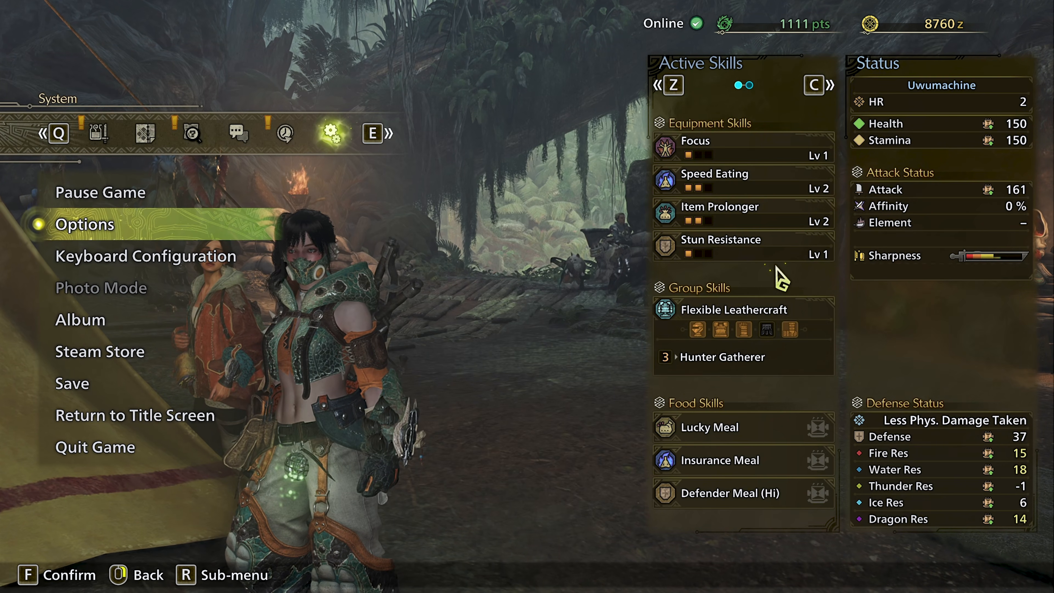
{"action": "right_click", "coordinate": [776, 269]}
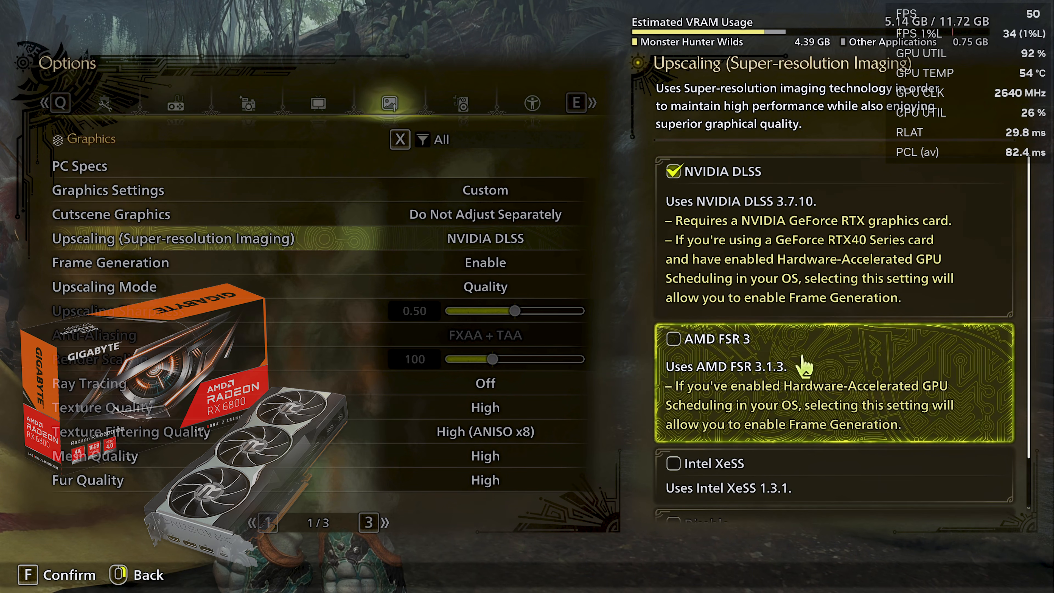
- Try AMD FSR 3 as the upscaling technology, and switch Ray Tracing to High and back to Off
{"action": "left_click", "coordinate": [799, 369]}
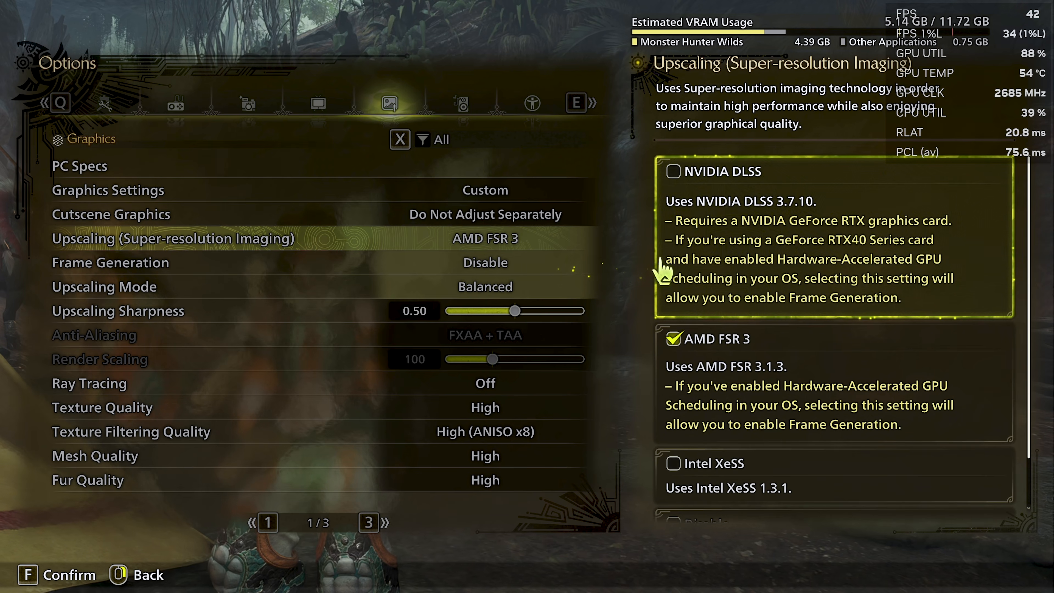
{"action": "right_click", "coordinate": [634, 259]}
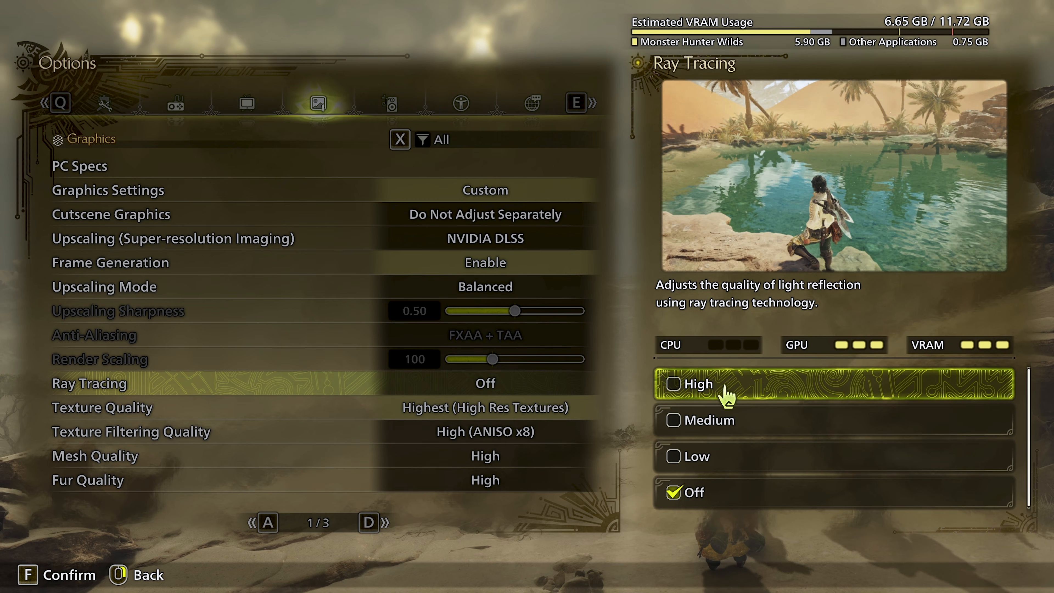
{"action": "left_click", "coordinate": [724, 387]}
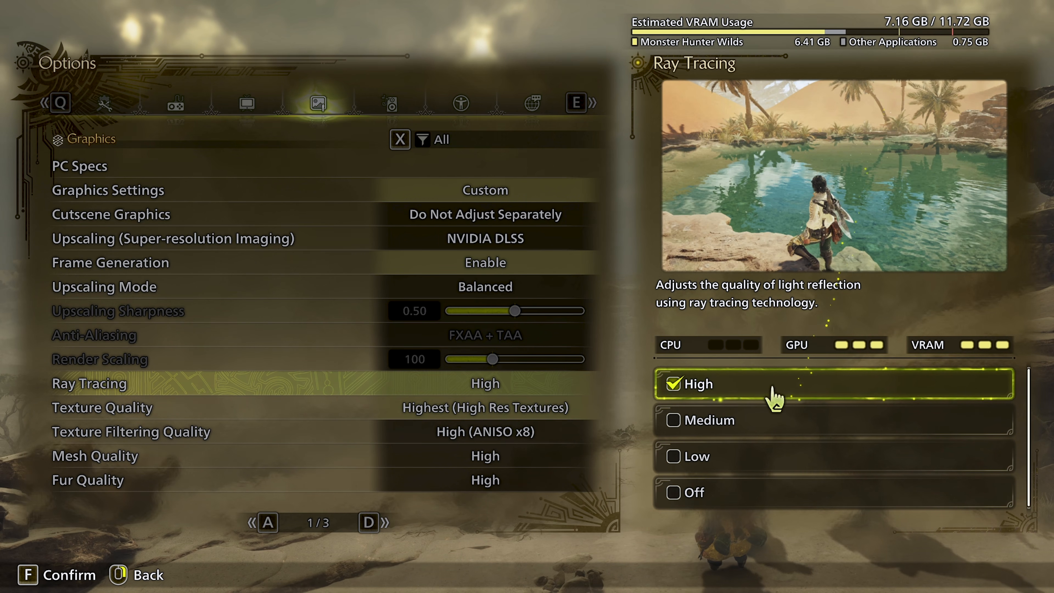
{"action": "left_click", "coordinate": [723, 496]}
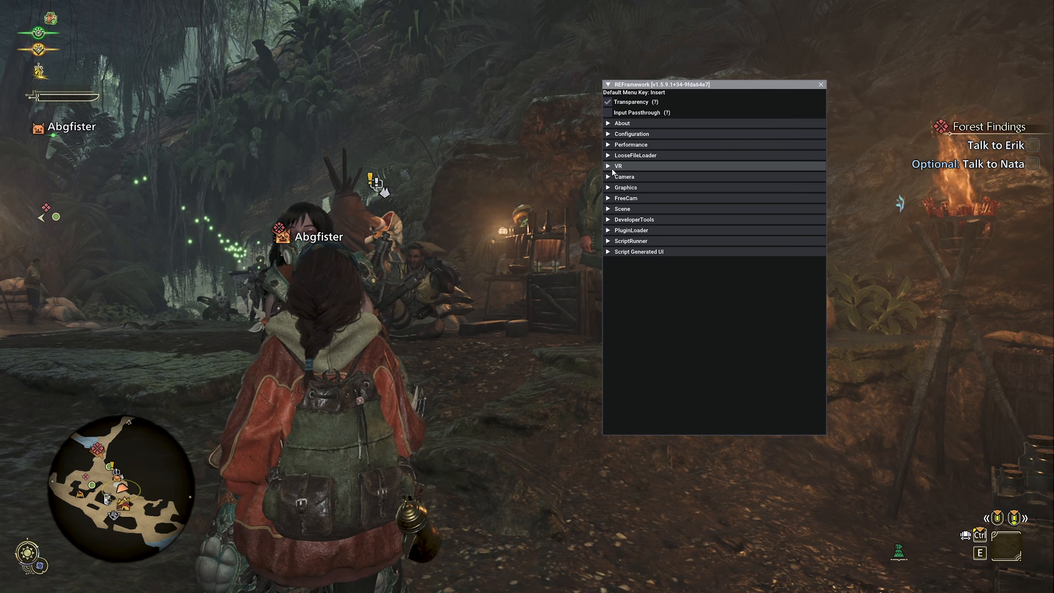
- Turn on Disable Vignette and tick Enabled in REFramework's Camera settings
{"action": "left_click", "coordinate": [623, 176]}
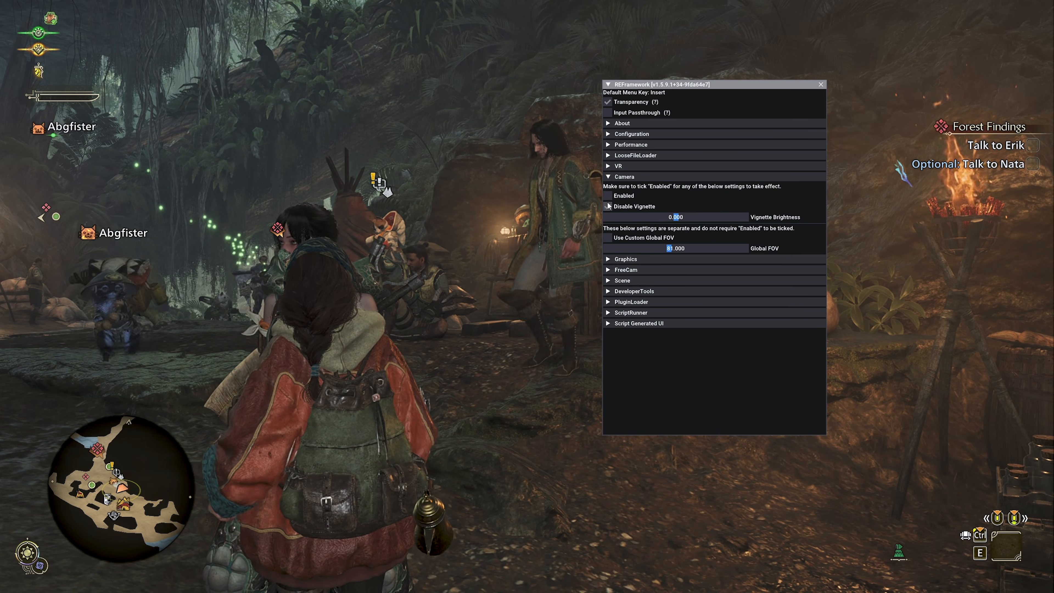
{"action": "left_click", "coordinate": [607, 206]}
{"action": "left_click", "coordinate": [607, 195]}
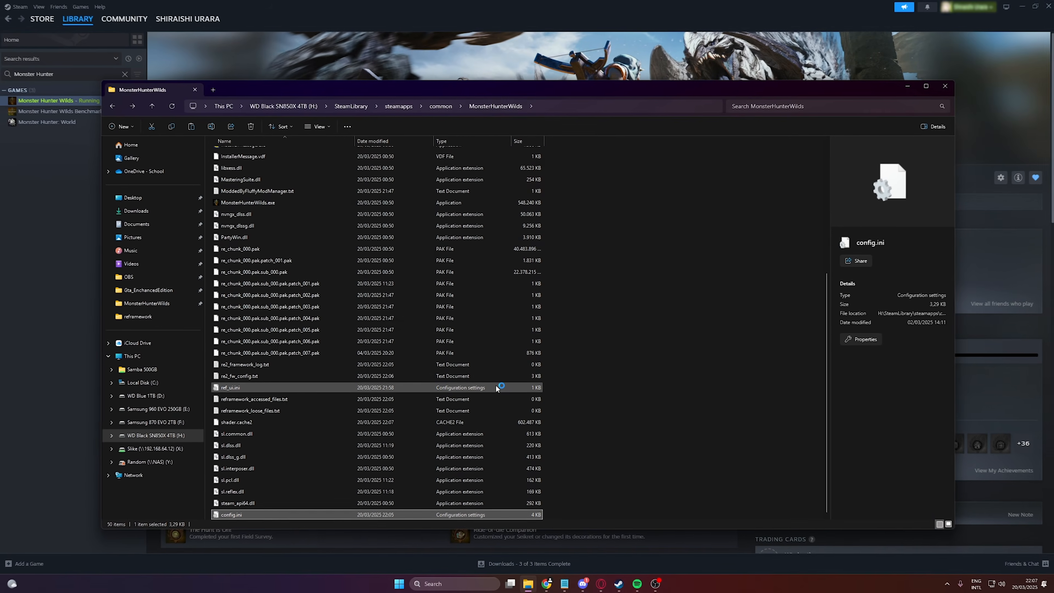
- Delete config.ini from the MonsterHunterWilds game folder
{"action": "left_click", "coordinate": [427, 514]}
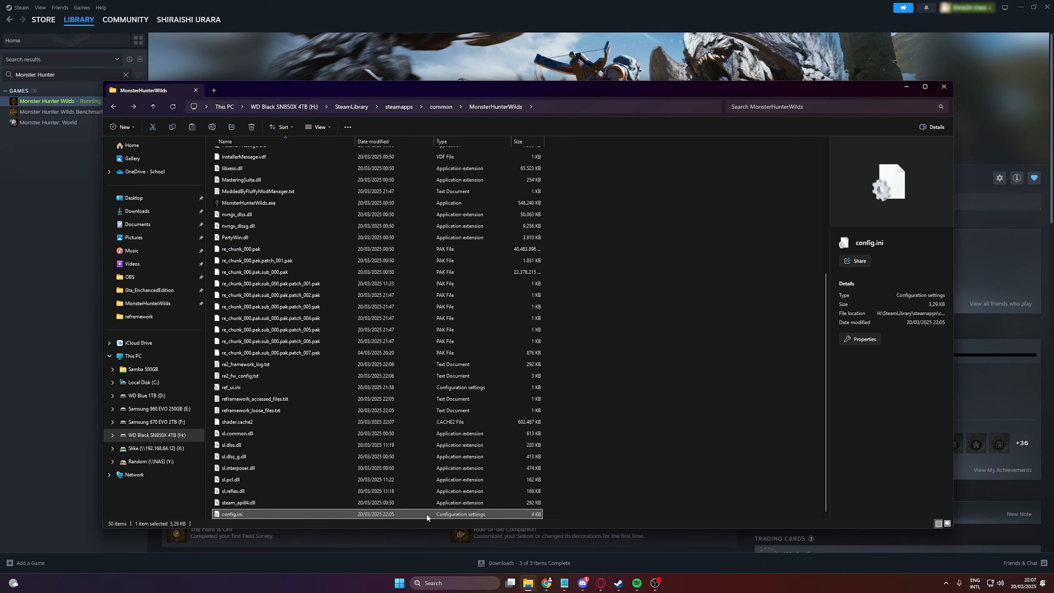
{"action": "key", "text": "Delete"}
- Uninstall the Kitty Big mod in Fluffy Mod Manager and delete the mod manager's folder from the game folder
{"action": "scroll", "coordinate": [427, 513], "scroll_direction": "up", "scroll_amount": 6}
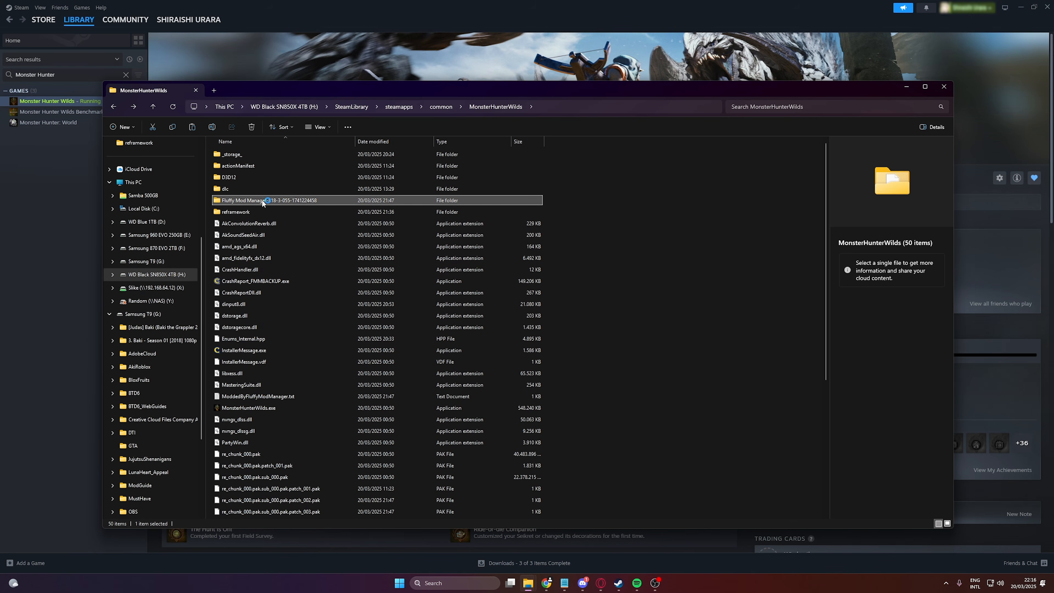
{"action": "left_click", "coordinate": [262, 201]}
{"action": "double_click", "coordinate": [286, 200]}
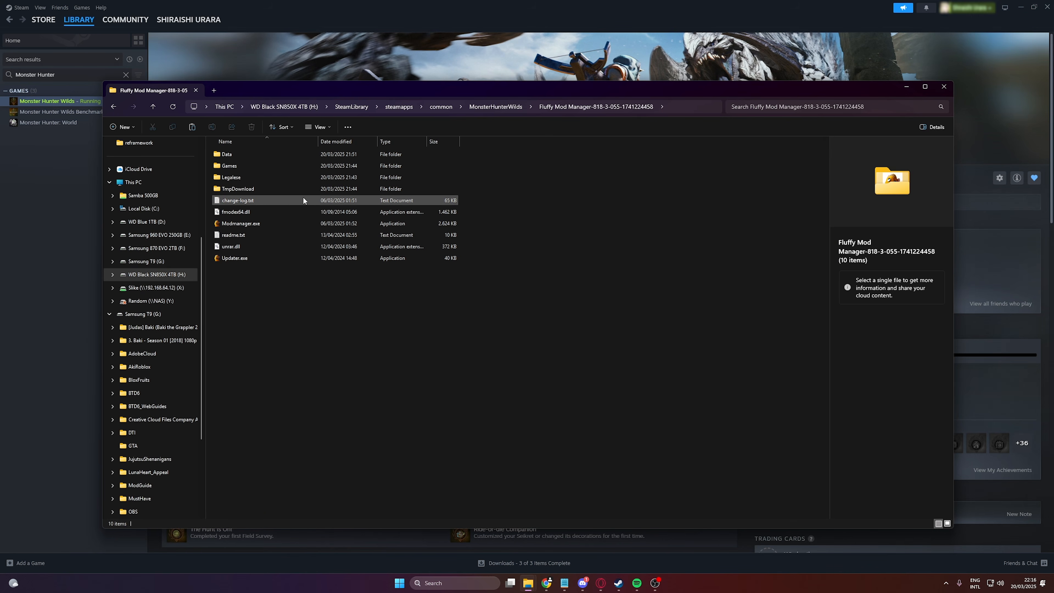
{"action": "double_click", "coordinate": [300, 224]}
{"action": "left_click", "coordinate": [519, 140]}
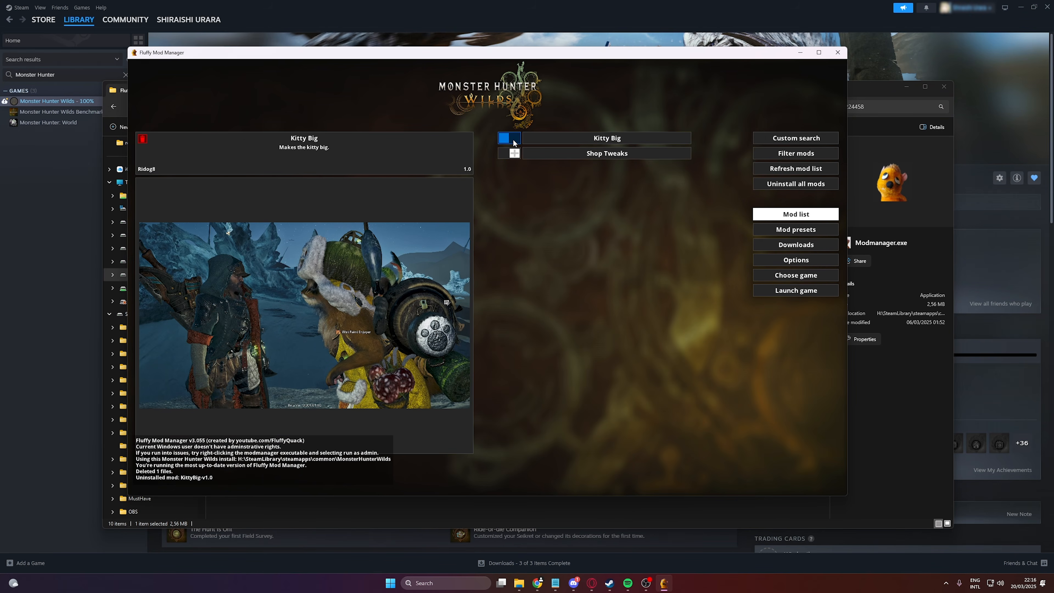
{"action": "left_click", "coordinate": [515, 141]}
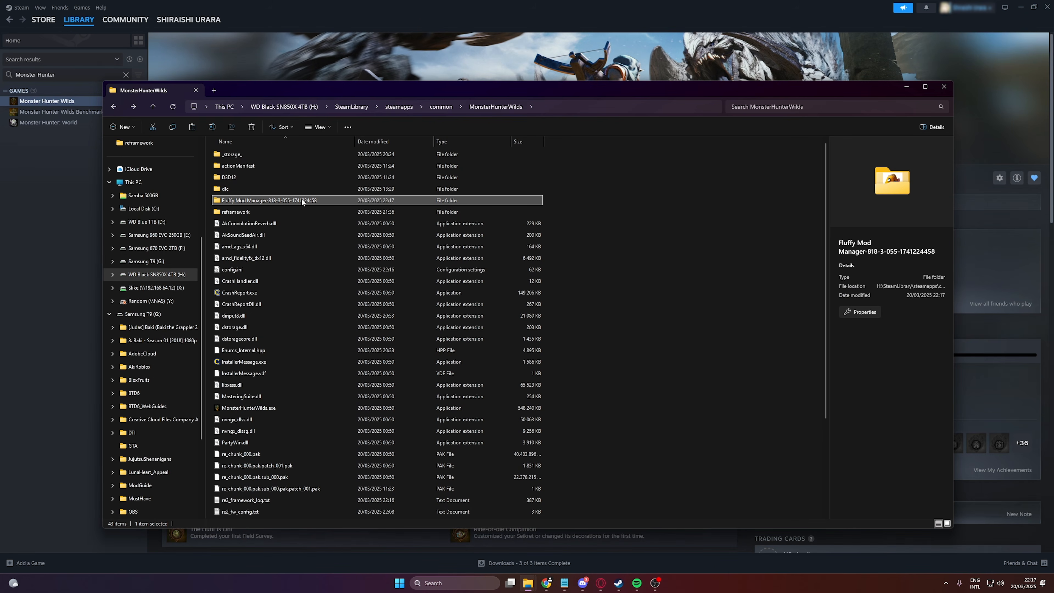
{"action": "key", "text": "Delete"}
{"action": "left_click", "coordinate": [334, 202]}
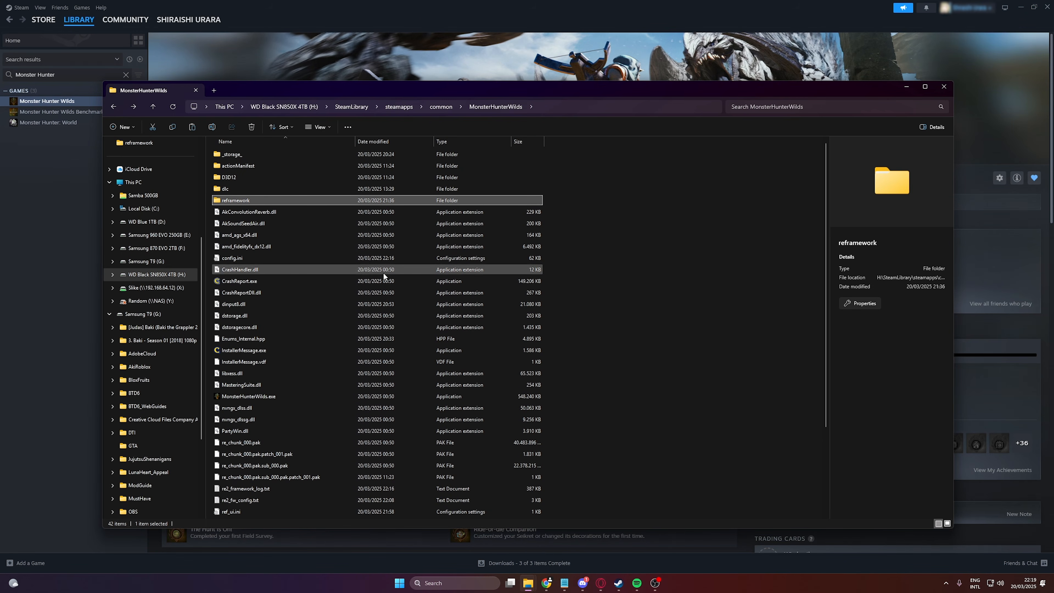
- Rename dinput8.dll in the game folder to NO_dinput8.dll
{"action": "left_click", "coordinate": [249, 304]}
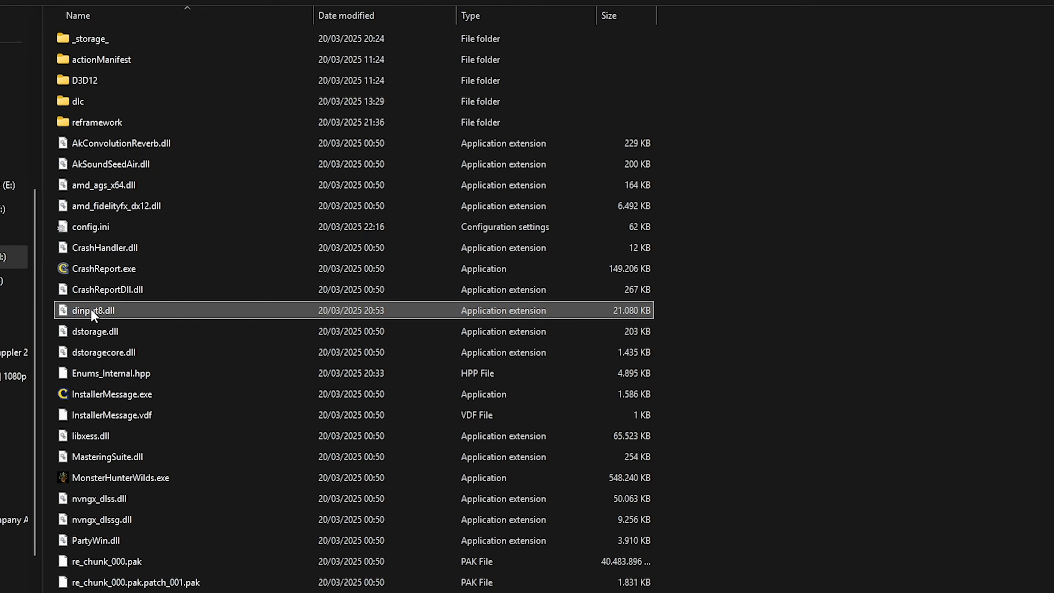
{"action": "key", "text": "F2"}
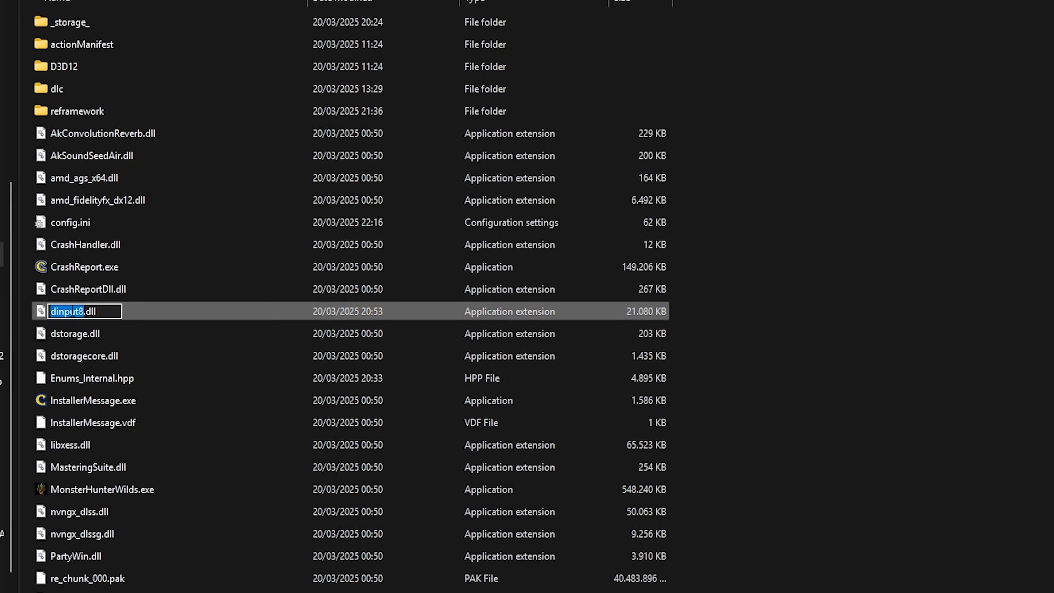
{"action": "key", "text": "Escape"}
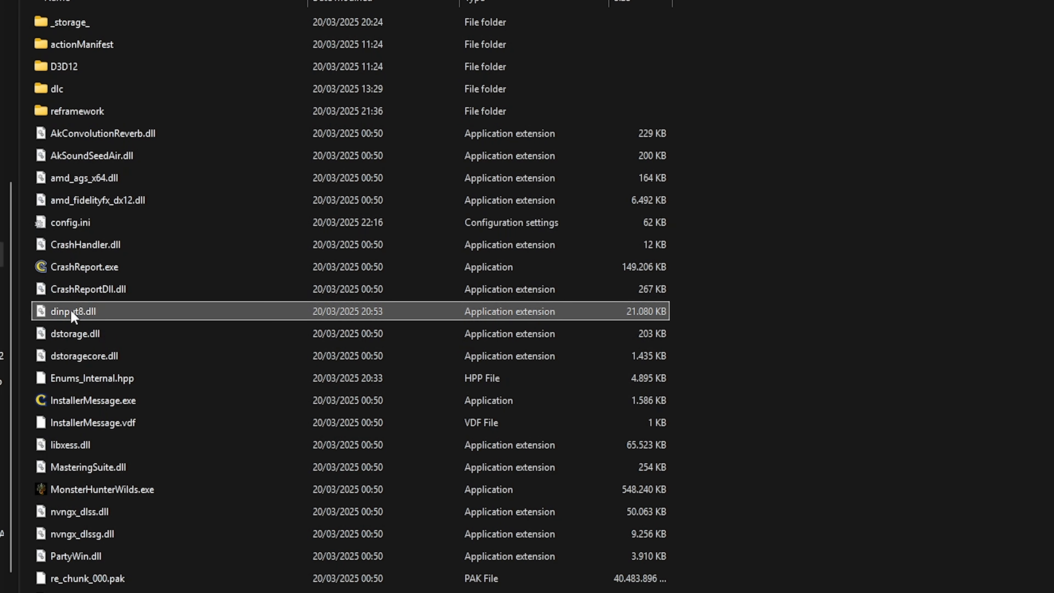
{"action": "right_click", "coordinate": [131, 310]}
{"action": "left_click", "coordinate": [253, 335]}
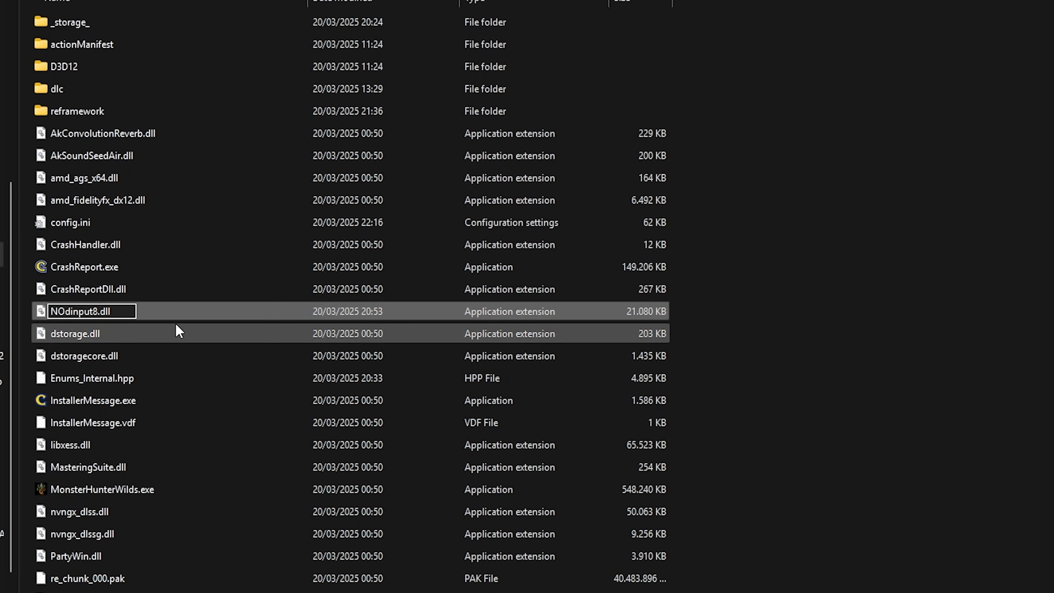
{"action": "type", "text": "NO_"}
{"action": "key", "text": "Return"}
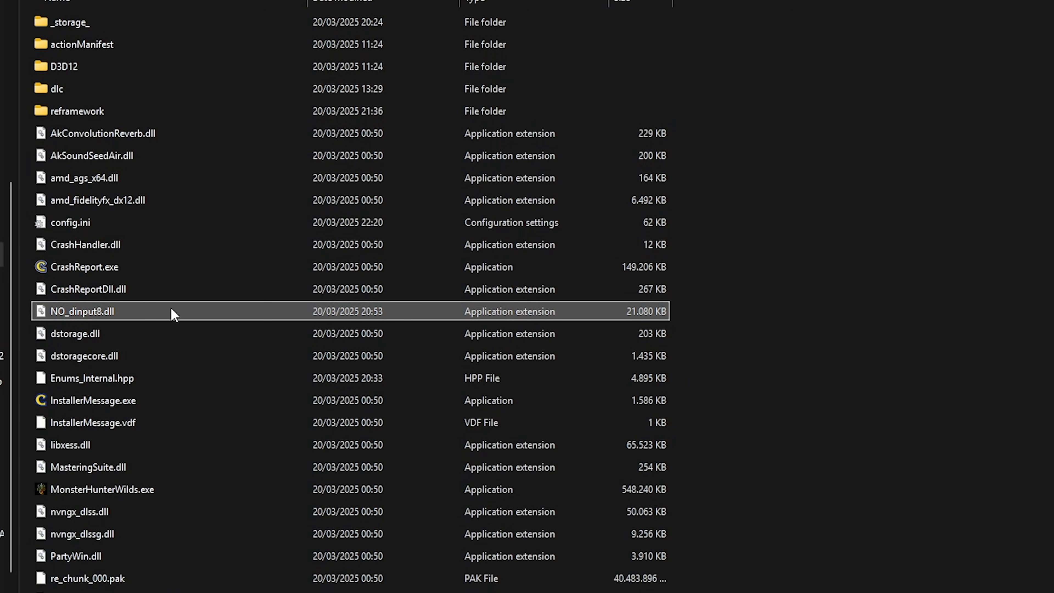
- Restore the original name dinput8.dll by removing the NO_ prefix from the file
{"action": "key", "text": "F2"}
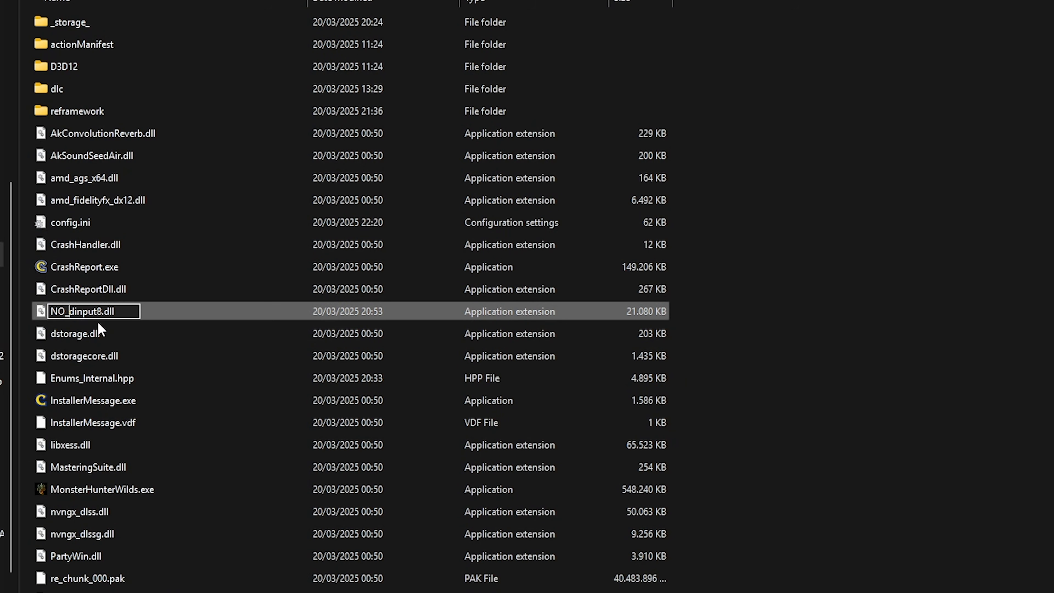
{"action": "key", "text": "BackSpace"}
{"action": "key", "text": "BackSpace"}
{"action": "key", "text": "BackSpace"}
{"action": "key", "text": "Return"}
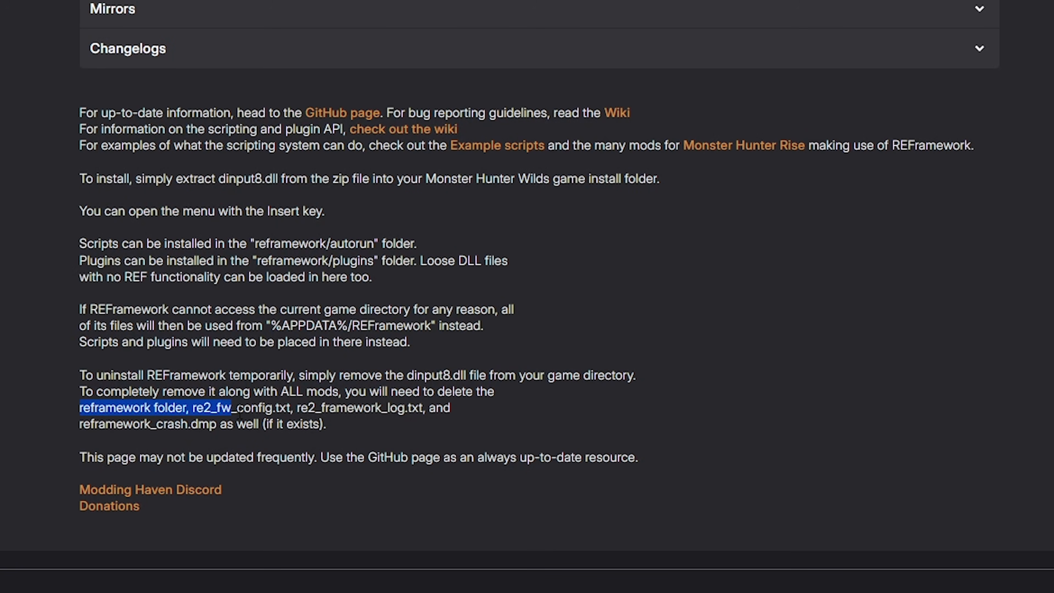
- Check the files listed in REFramework's uninstall instructions, and delete dinput8.dll and the reframework folder from the game folder
{"action": "left_click_drag", "start_coordinate": [239, 413], "coordinate": [464, 420]}
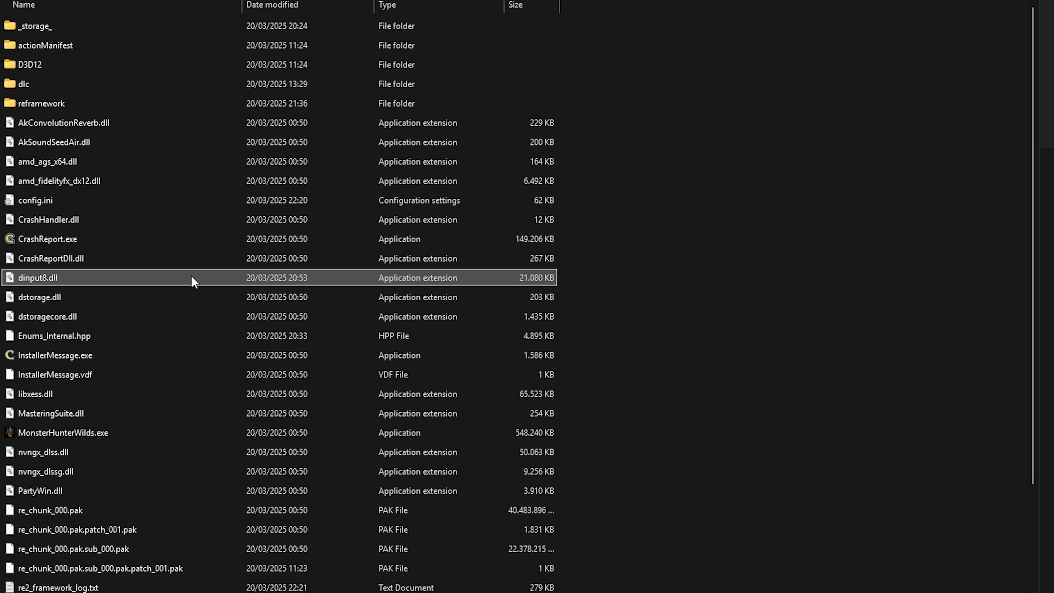
{"action": "right_click", "coordinate": [191, 277]}
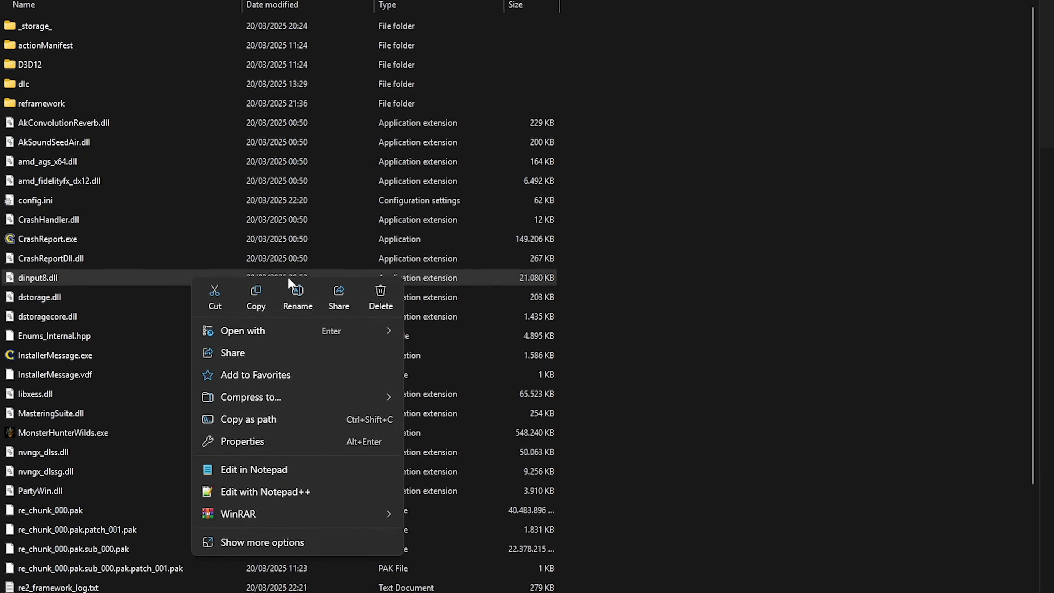
{"action": "left_click", "coordinate": [380, 296]}
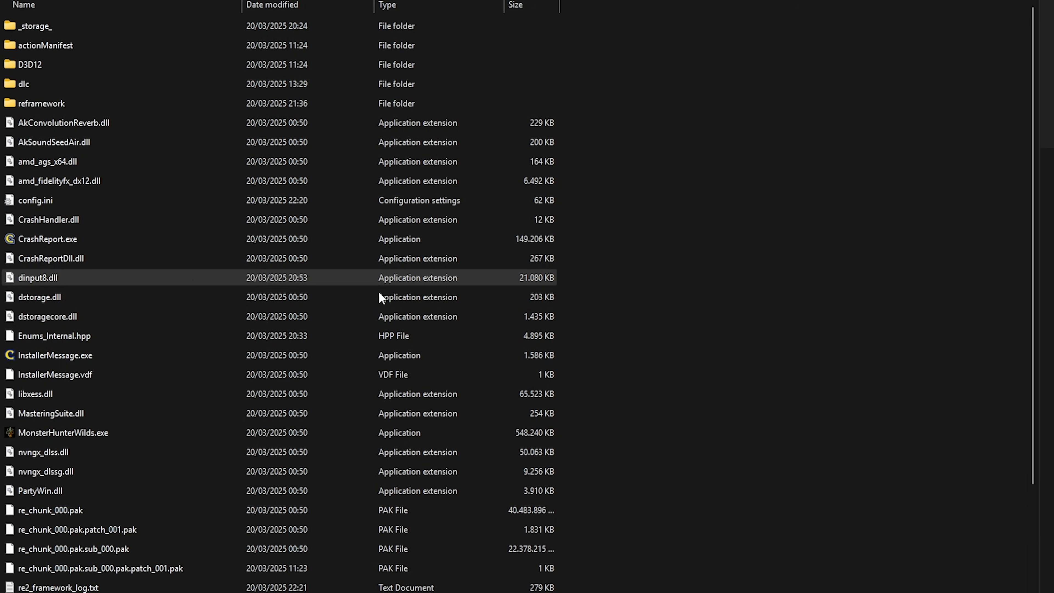
{"action": "right_click", "coordinate": [92, 102]}
{"action": "left_click", "coordinate": [282, 120]}
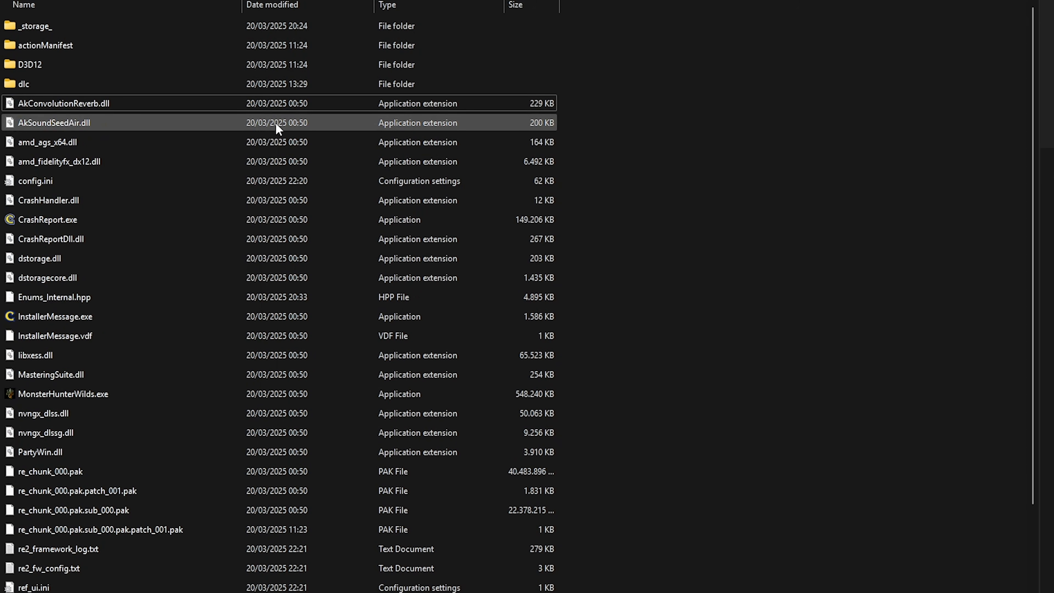
- Delete re2_framework_log.txt and re2_fw_config.txt from the game folder
{"action": "scroll", "coordinate": [580, 403], "scroll_direction": "down", "scroll_amount": 3}
{"action": "left_click_drag", "start_coordinate": [557, 396], "coordinate": [468, 421]}
{"action": "right_click", "coordinate": [469, 421]}
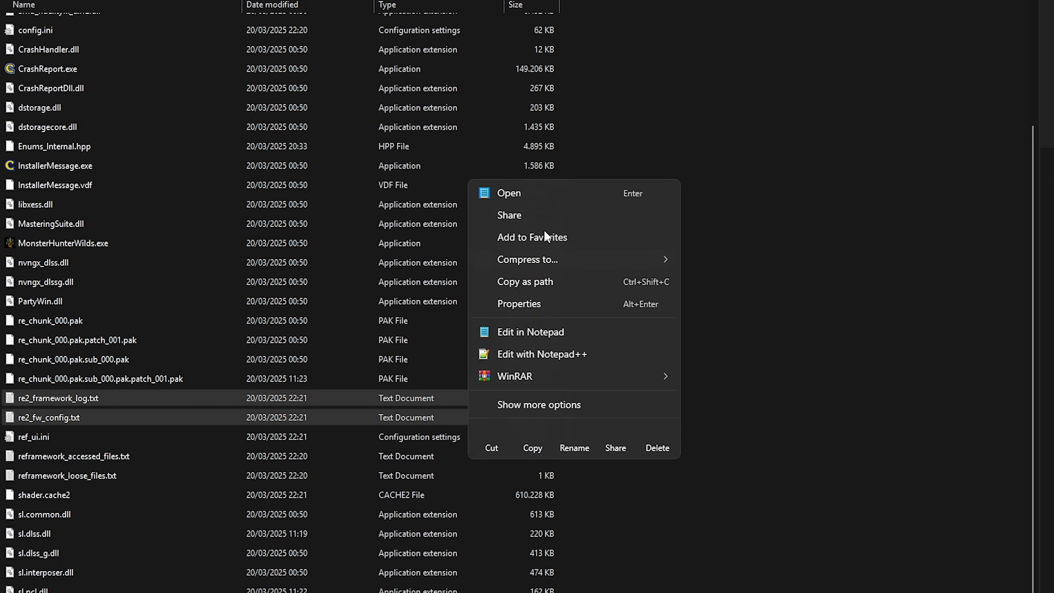
{"action": "left_click", "coordinate": [655, 440]}
{"action": "scroll", "coordinate": [675, 463], "scroll_direction": "up", "scroll_amount": 2}
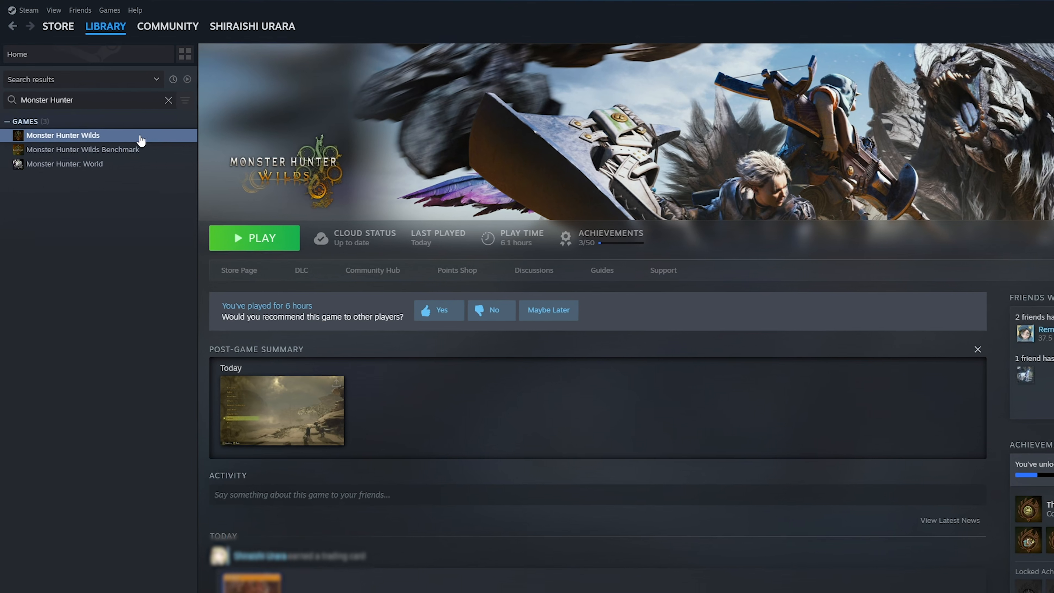
- Switch to Steam and verify the integrity of the Monster Hunter Wilds game files from its installed files properties
{"action": "right_click", "coordinate": [105, 102]}
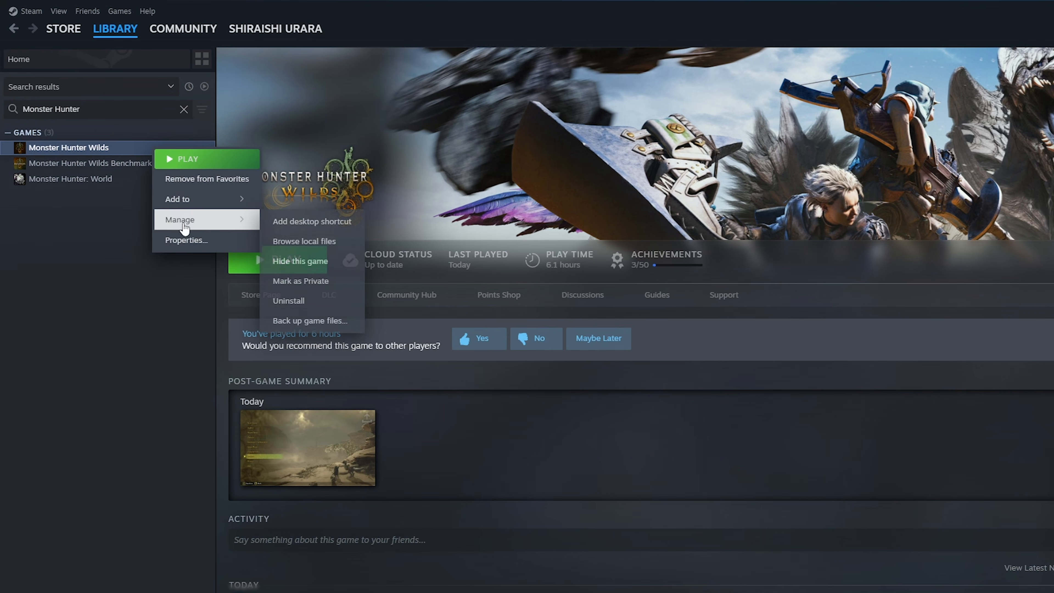
{"action": "left_click", "coordinate": [188, 242]}
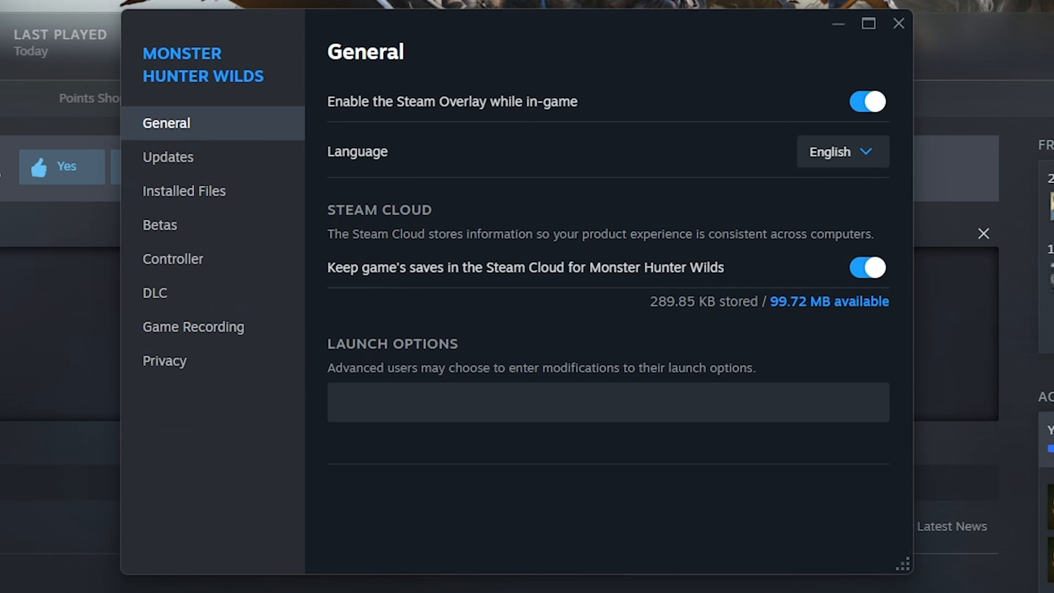
{"action": "left_click", "coordinate": [201, 197]}
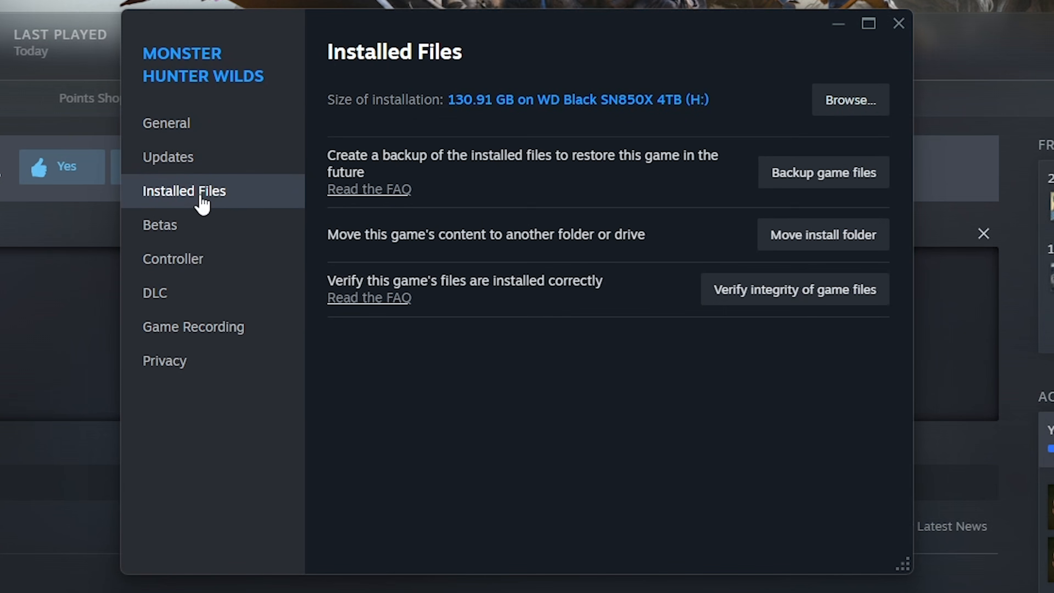
{"action": "left_click", "coordinate": [817, 295]}
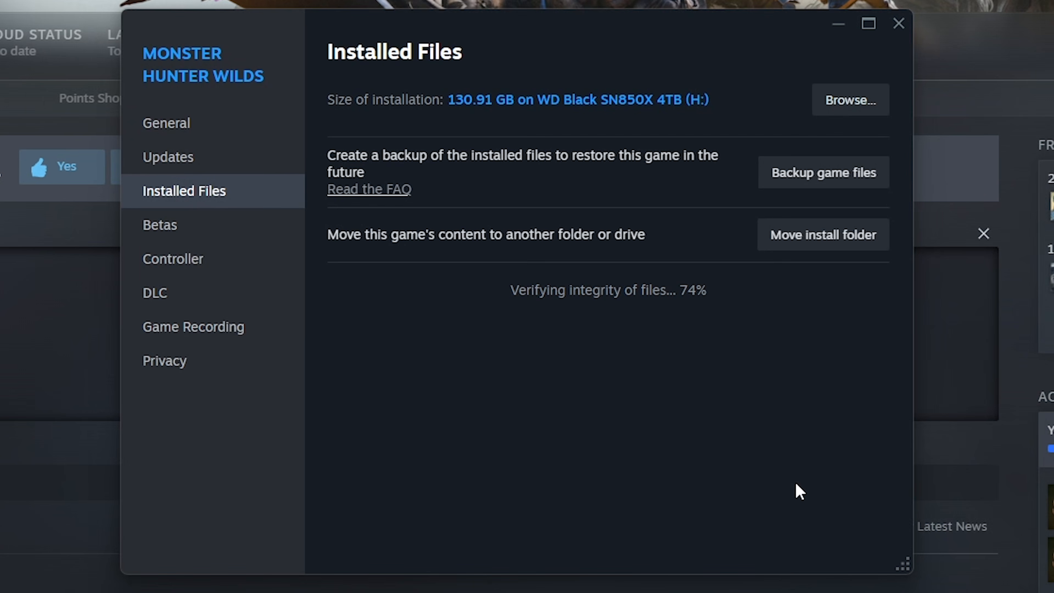